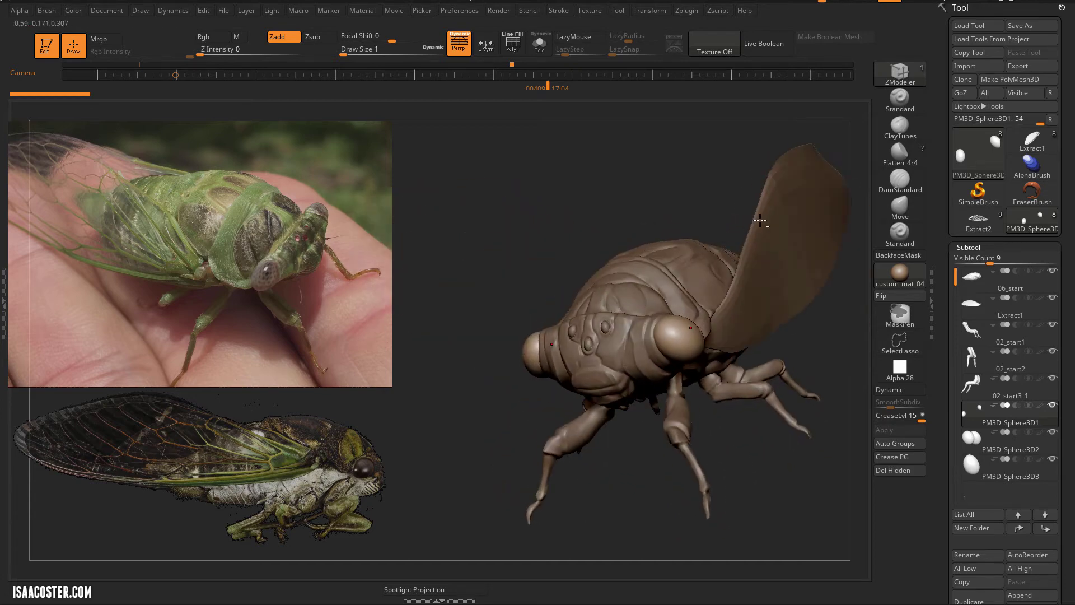
Duplicate the wing subtool and mirror the copy to the other side of the body.
alt+click(794, 238)
scroll(958, 282, down, 3)
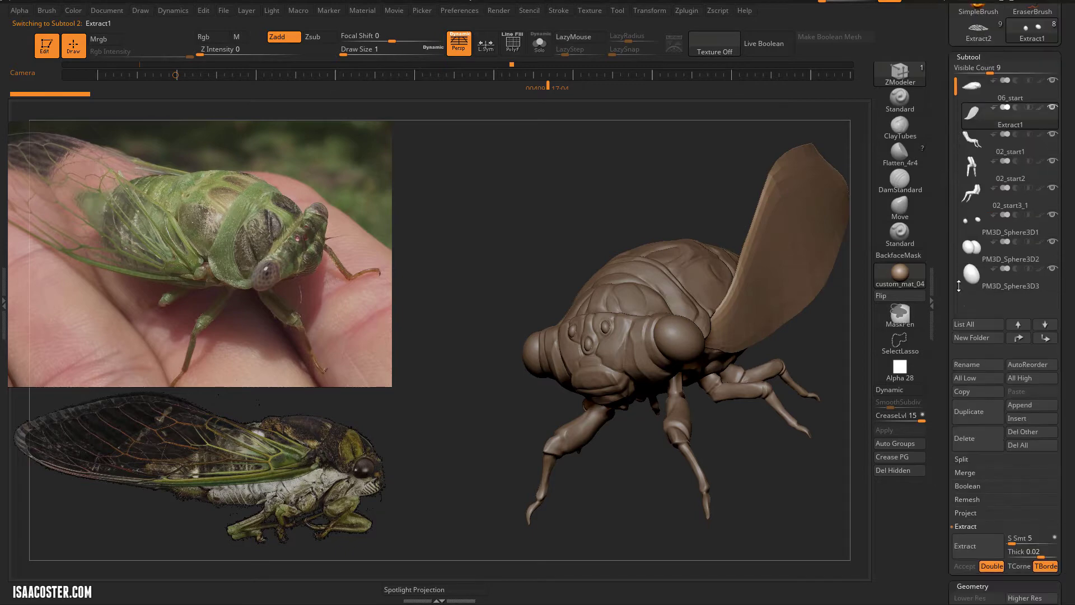
click(977, 411)
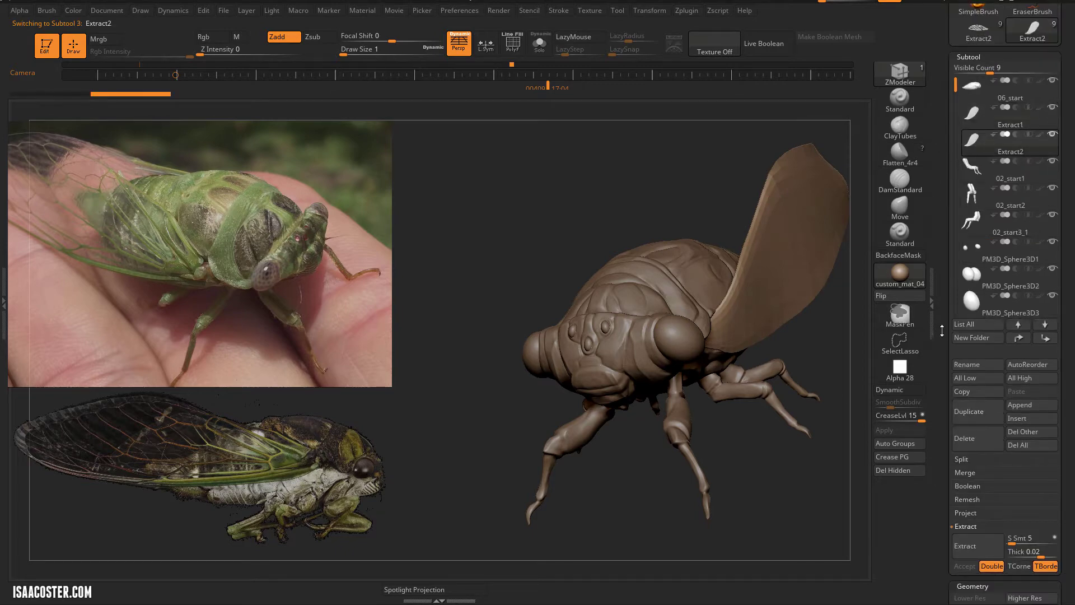
scroll(976, 280, down, 10)
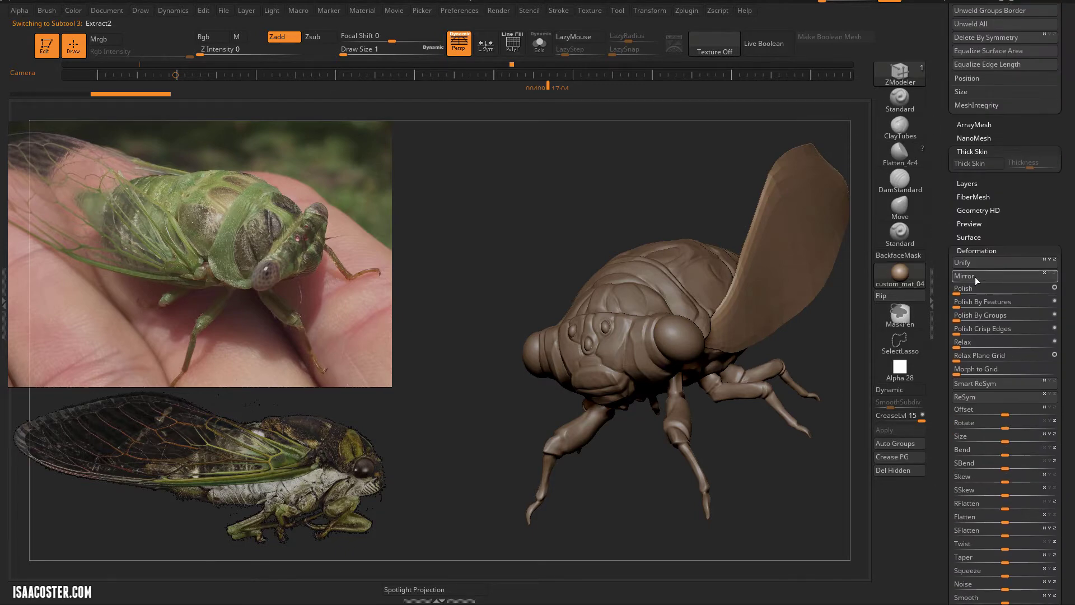
click(976, 277)
Isolate the mirrored wing in Solo mode and view it upright from the side.
drag(833, 351, 831, 216)
alt+drag(596, 173, 537, 65)
click(540, 45)
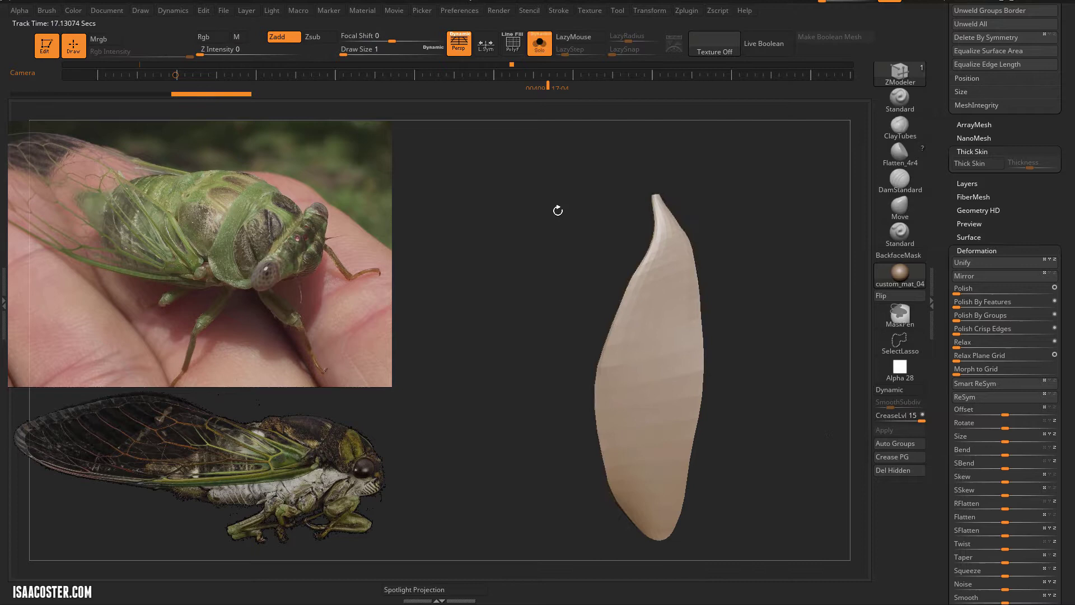
drag(557, 210, 373, 346)
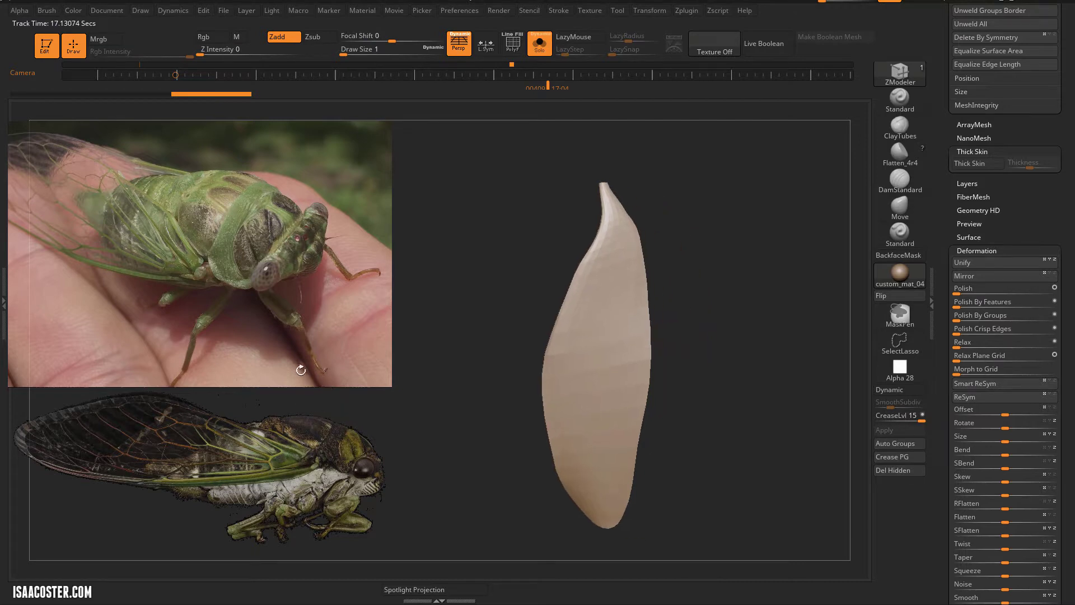
Rotate the Spotlight reference image upright, enlarge it, and place the cicada's side-view wing next to the model.
key(shift+z)
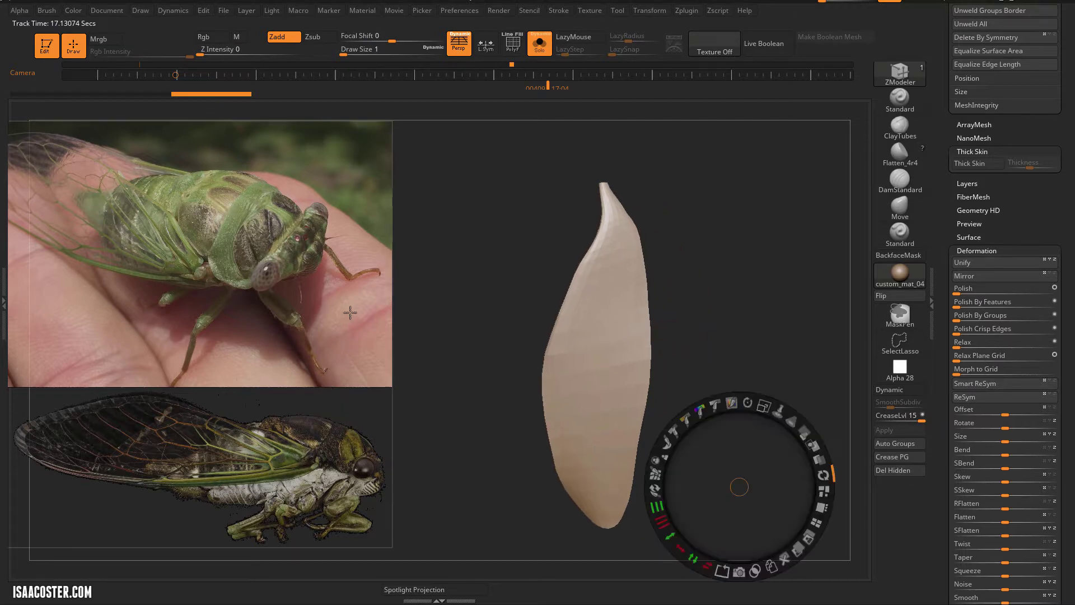
click(278, 184)
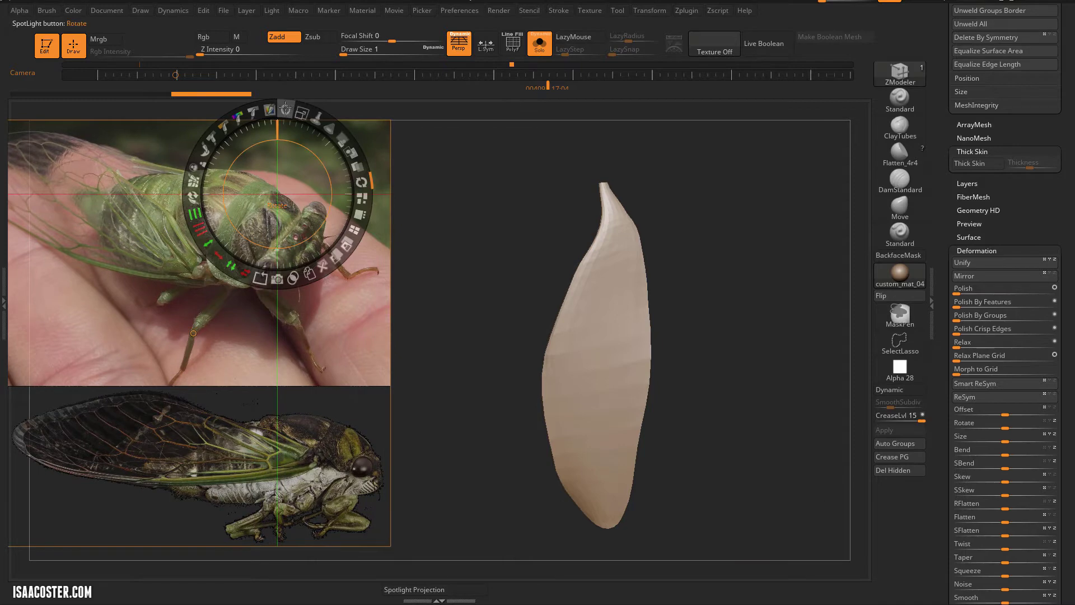
drag(285, 109, 241, 183)
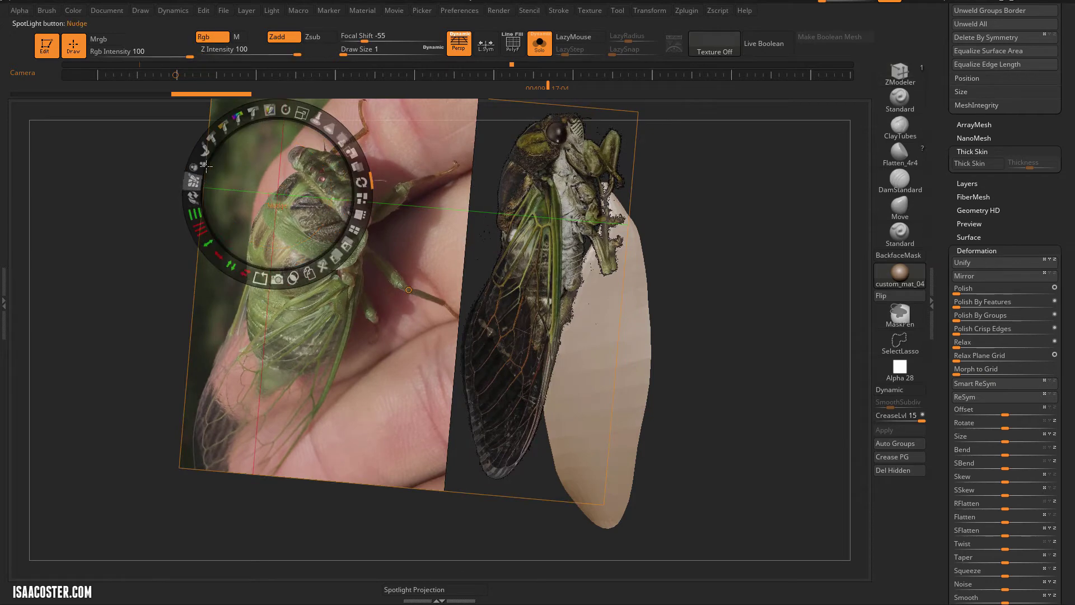
drag(285, 109, 275, 108)
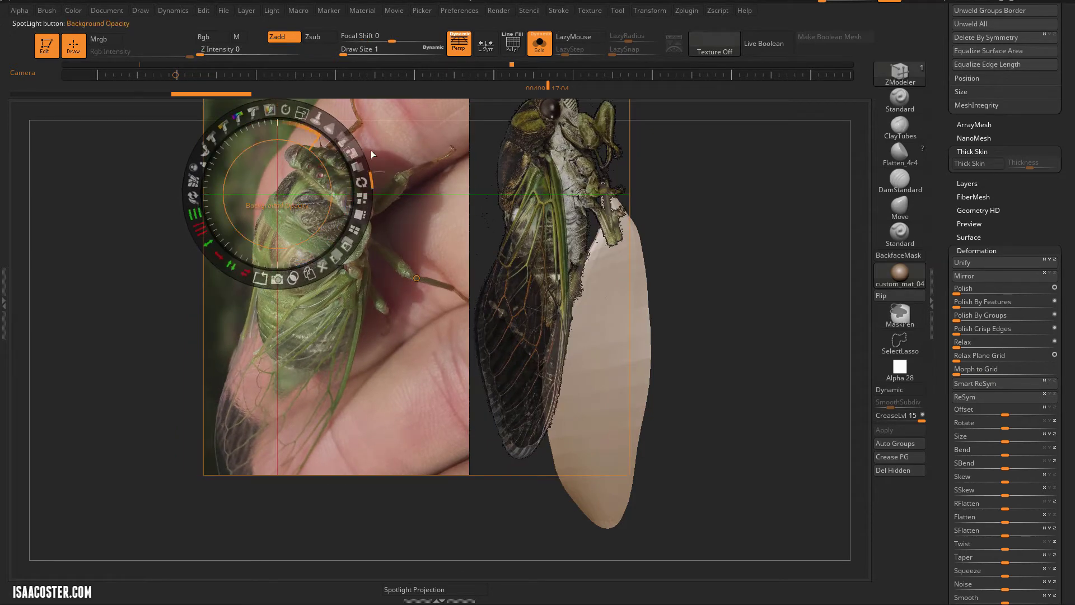
drag(418, 167, 70, 216)
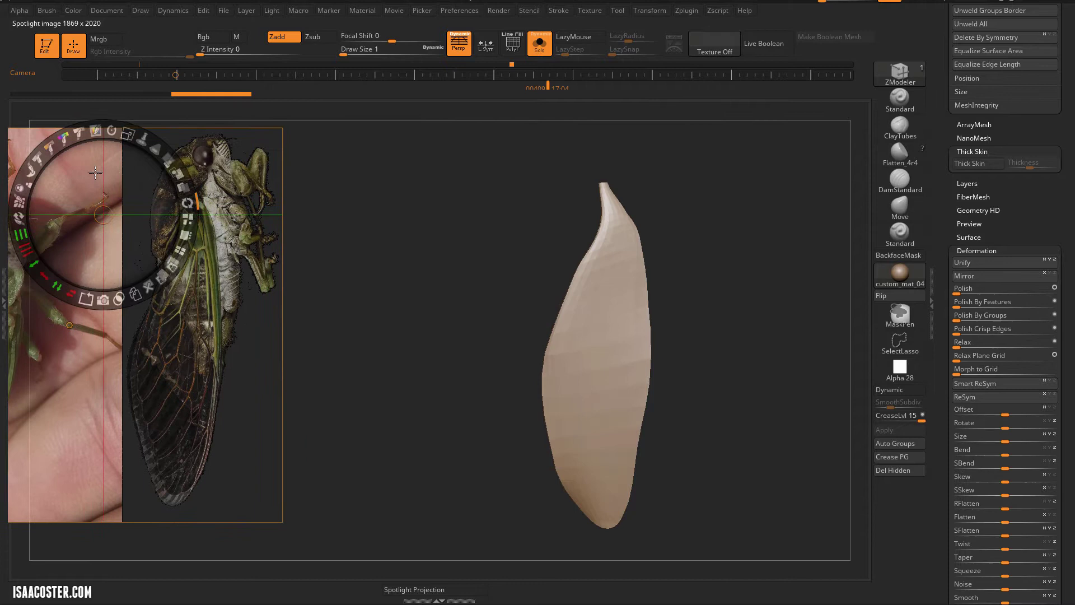
drag(129, 130, 174, 163)
drag(264, 293, 200, 260)
key(z)
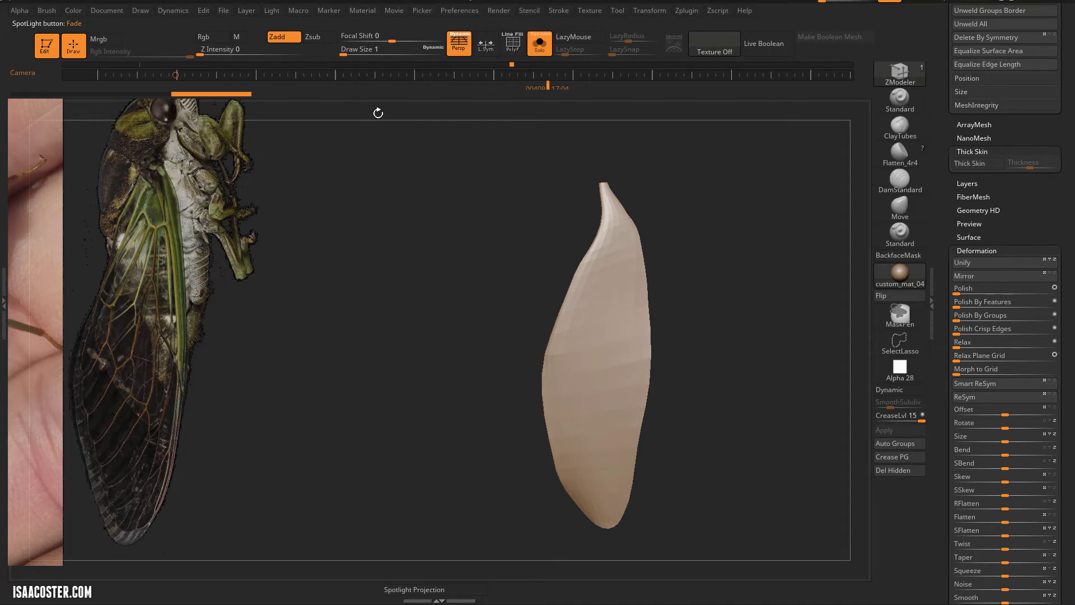
Apply a Polish deformation to the isolated wing.
drag(383, 423, 379, 399)
mouse_move(681, 396)
mouse_down()
mouse_move(665, 394)
mouse_move(674, 384)
mouse_up()
drag(976, 289, 1006, 290)
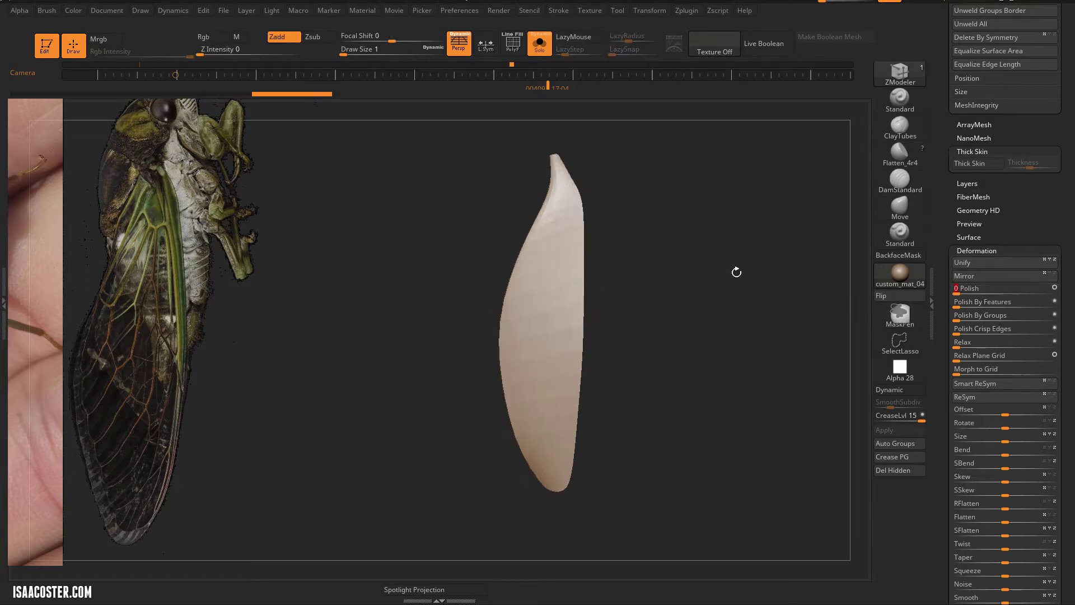
Scale the wing wider and slightly longer with the gizmo to match the reference proportions.
click(900, 209)
key(s)
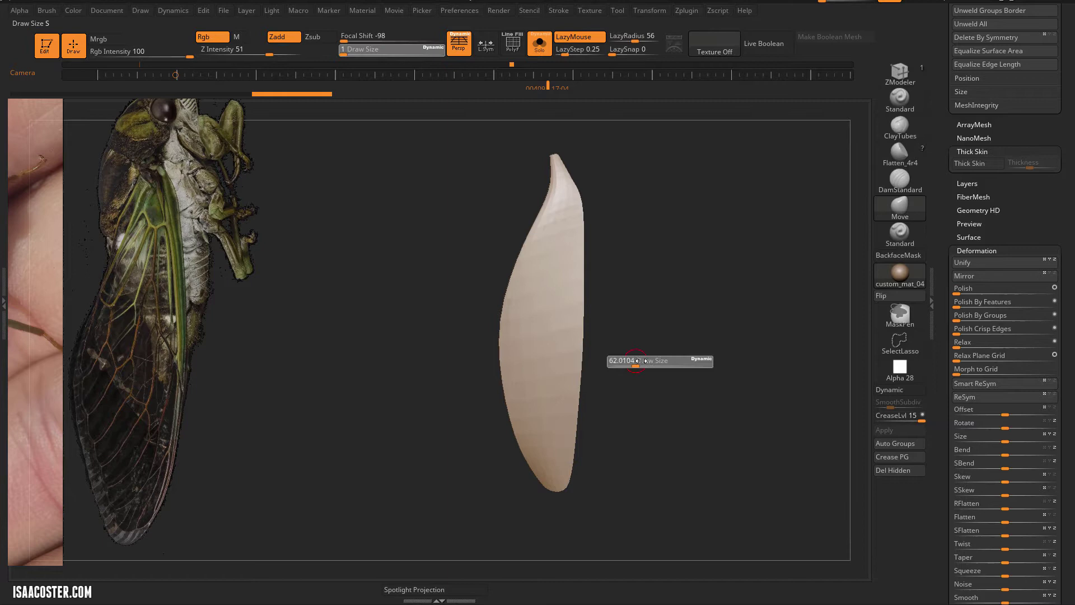
key(w)
drag(537, 140, 495, 137)
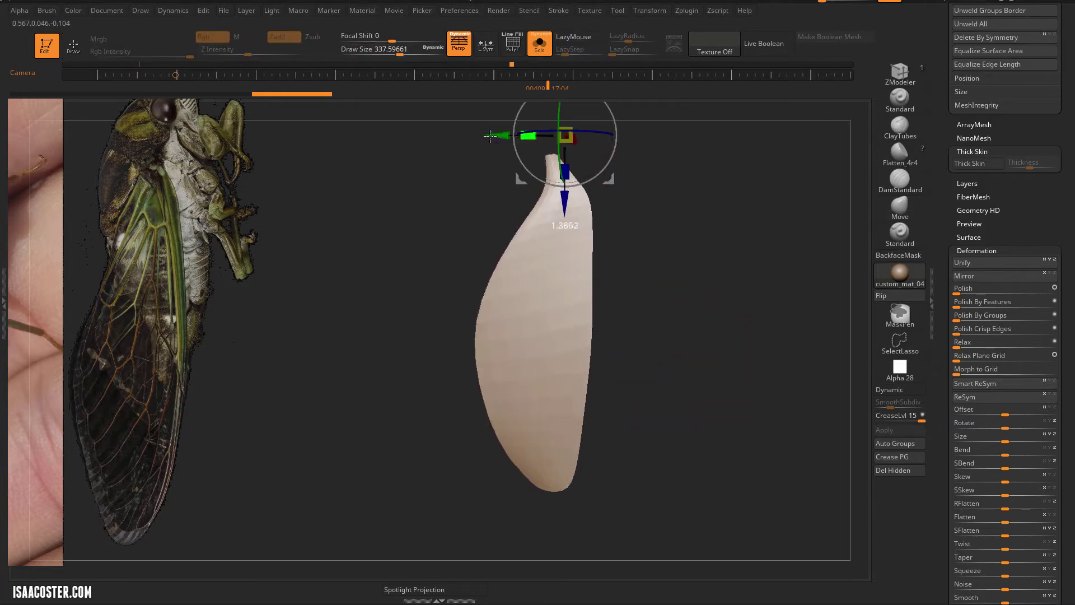
drag(564, 170, 566, 184)
drag(665, 325, 665, 353)
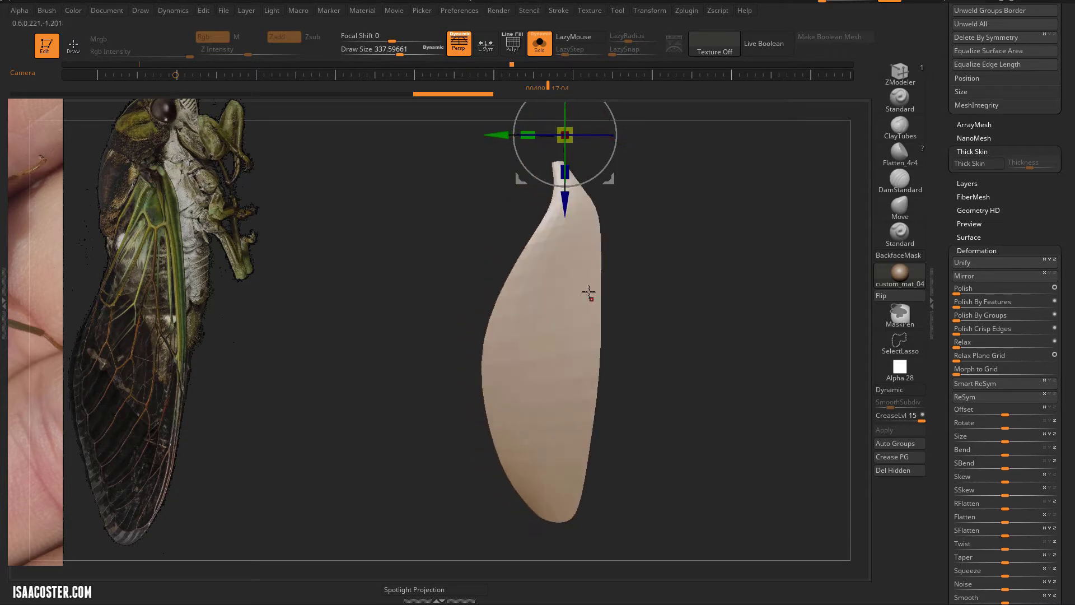
key(q)
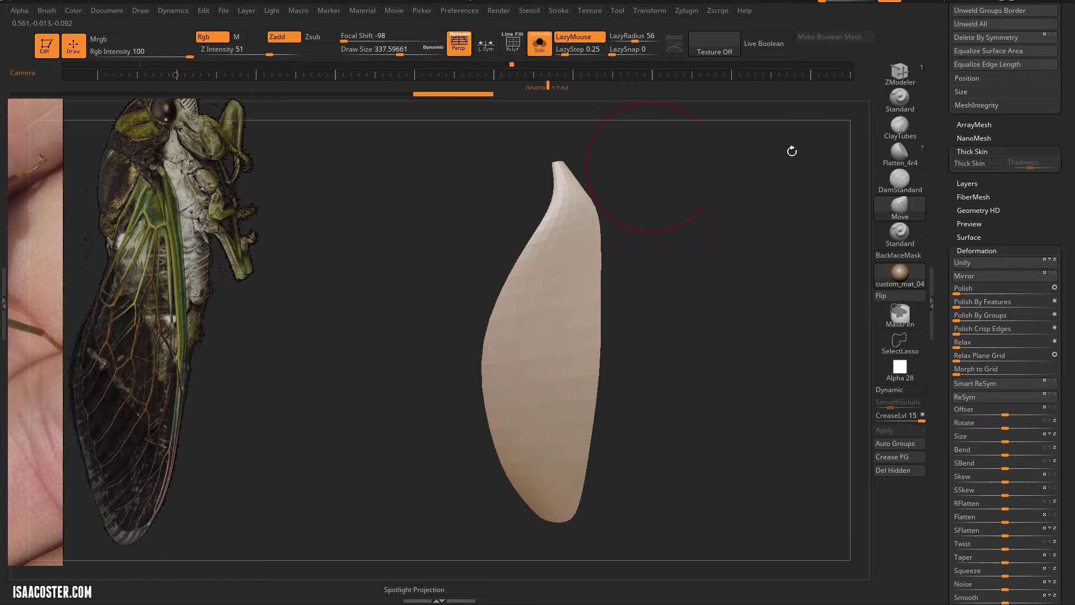
Reshape the wing's outline near its base and curved edge with the Move brush at draw size about 393, and turn off Solo mode.
key(s)
drag(528, 197, 538, 193)
shift+drag(517, 246, 503, 267)
drag(486, 368, 480, 368)
click(541, 40)
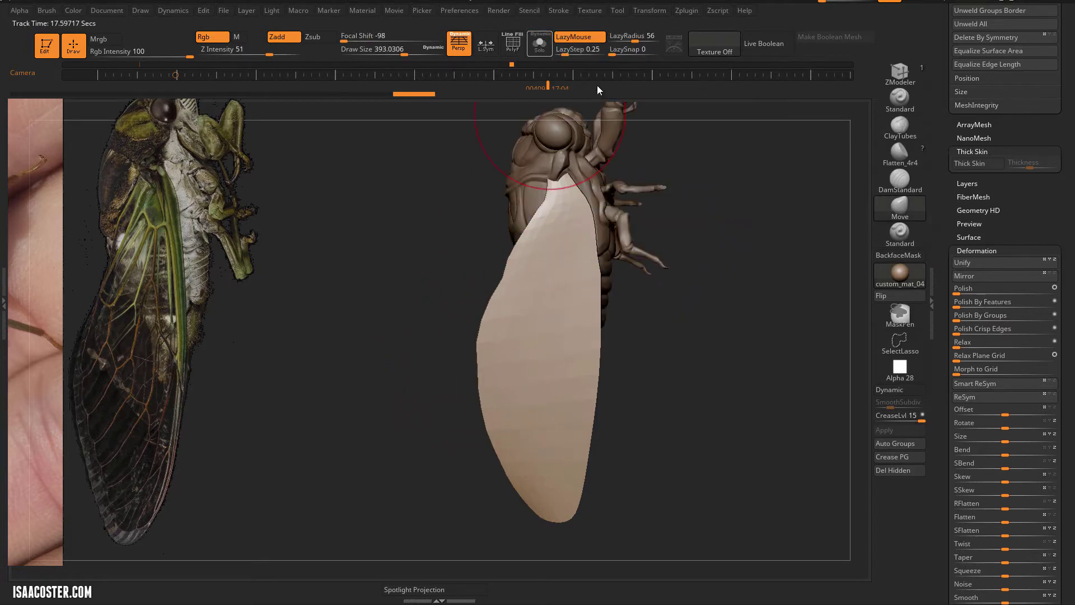
drag(693, 348, 682, 399)
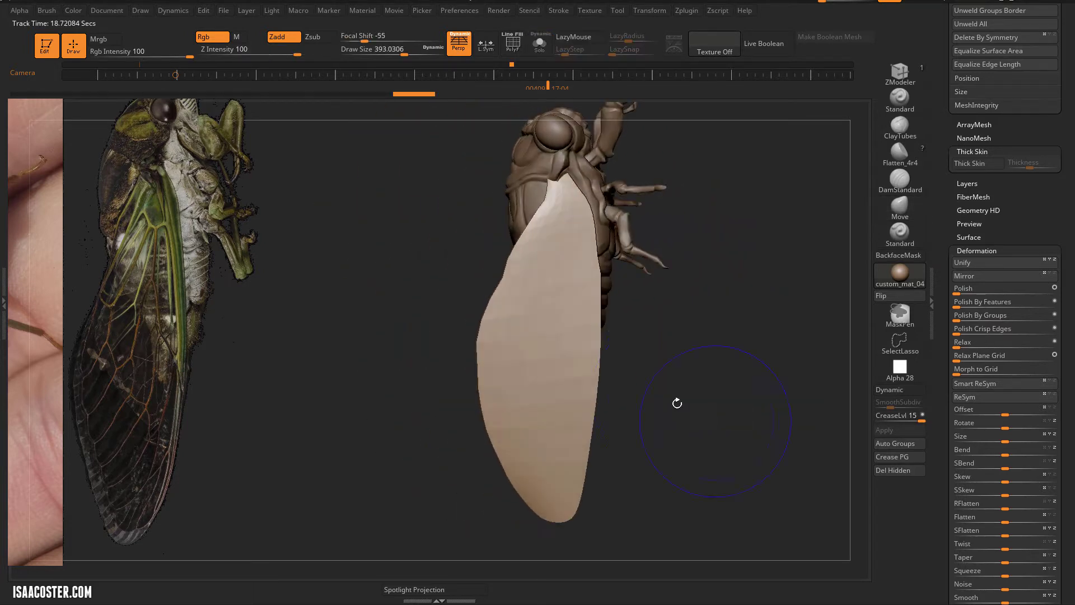
alt+drag(706, 249, 715, 309)
alt+drag(398, 193, 358, 216)
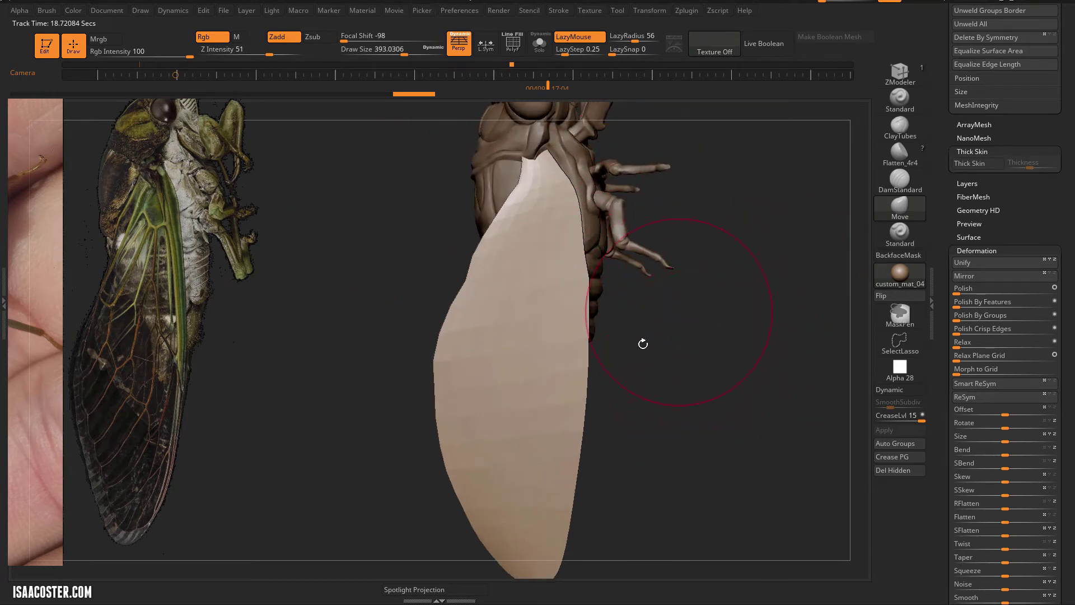
Subdivide the wing up to subdivision level 5.
key(s)
drag(675, 359, 642, 357)
scroll(978, 280, up, 10)
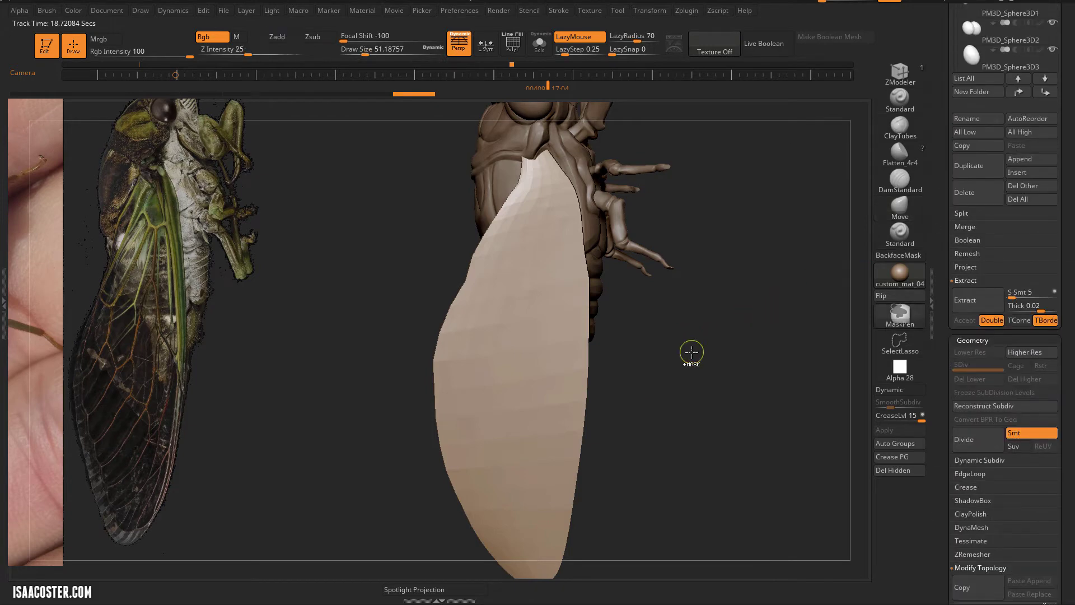
key(ctrl+d)
key(ctrl+d)
key(ctrl+d)
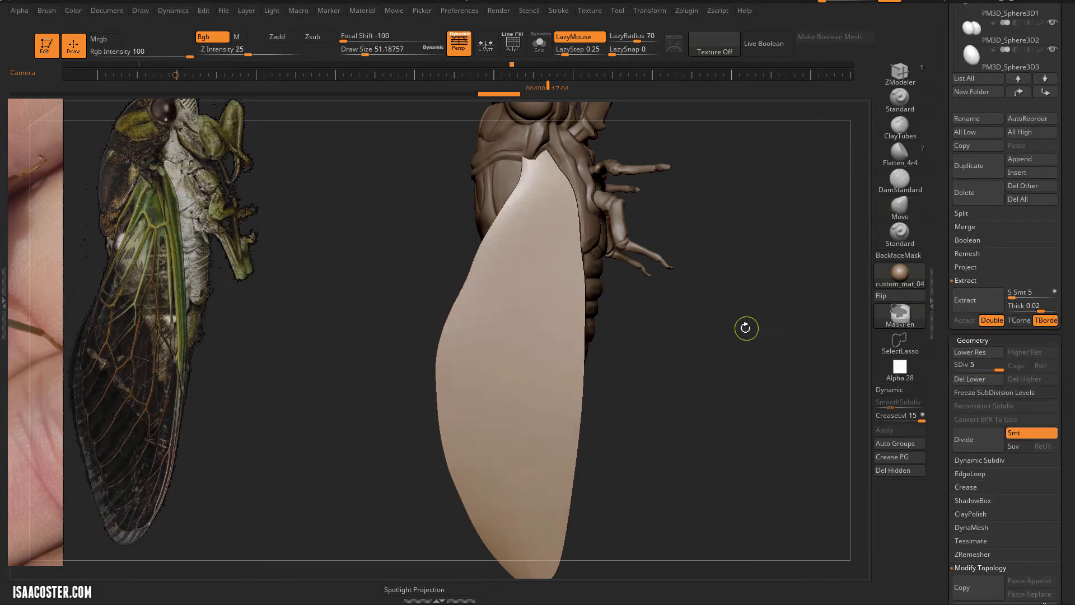
Set the MaskPen brush to draw size about 5 and focal shift 0, with LazyMouse turned off.
key(s)
mouse_move(673, 332)
mouse_down()
mouse_move(659, 333)
mouse_move(665, 322)
mouse_up()
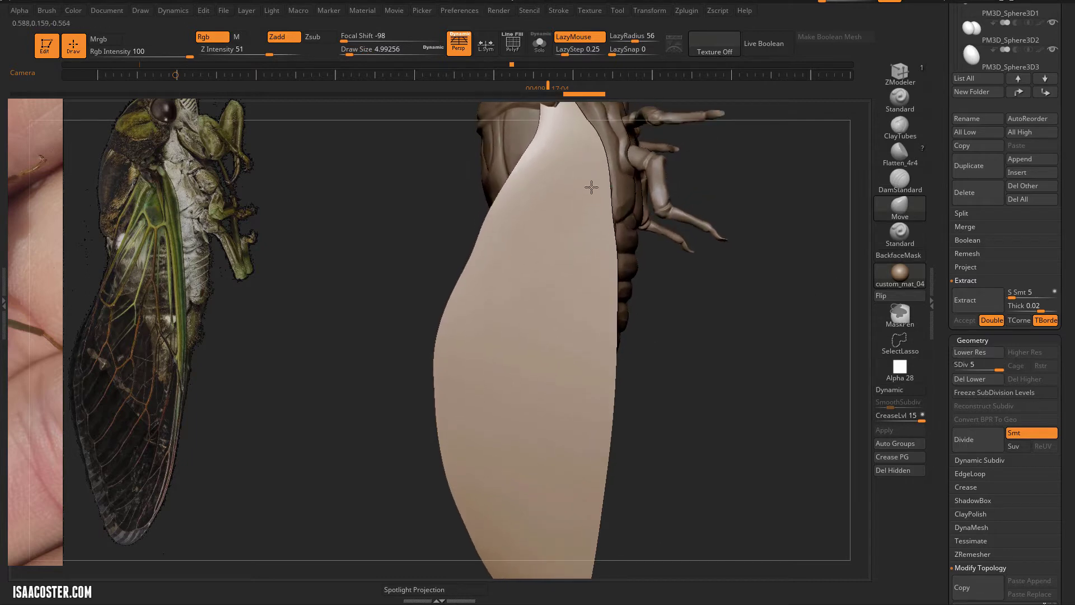
key(ctrl)
ctrl+alt+click(416, 41)
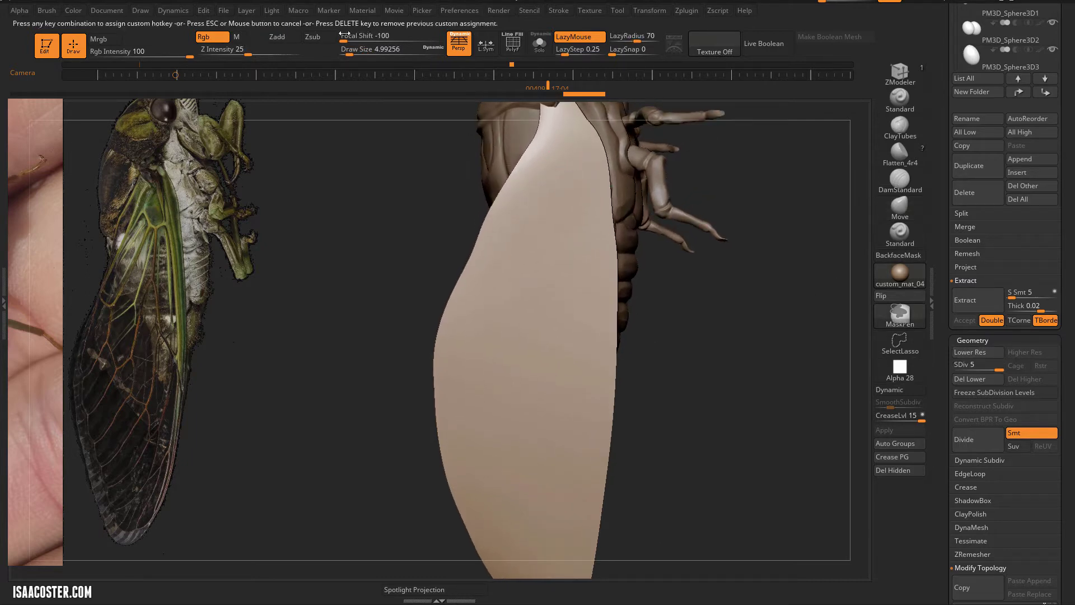
click(364, 38)
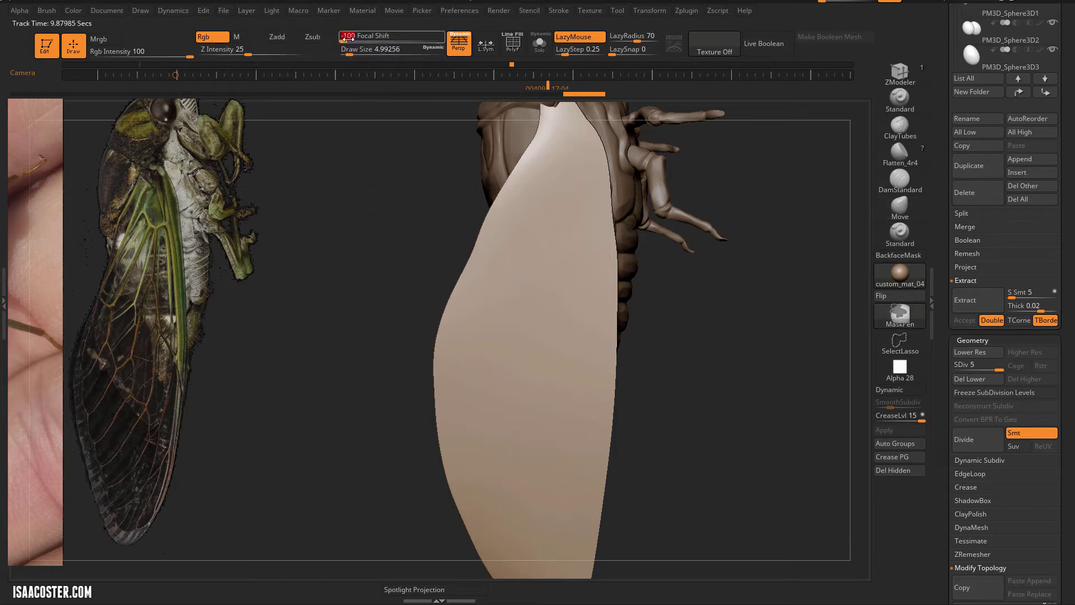
drag(344, 37, 392, 35)
click(577, 37)
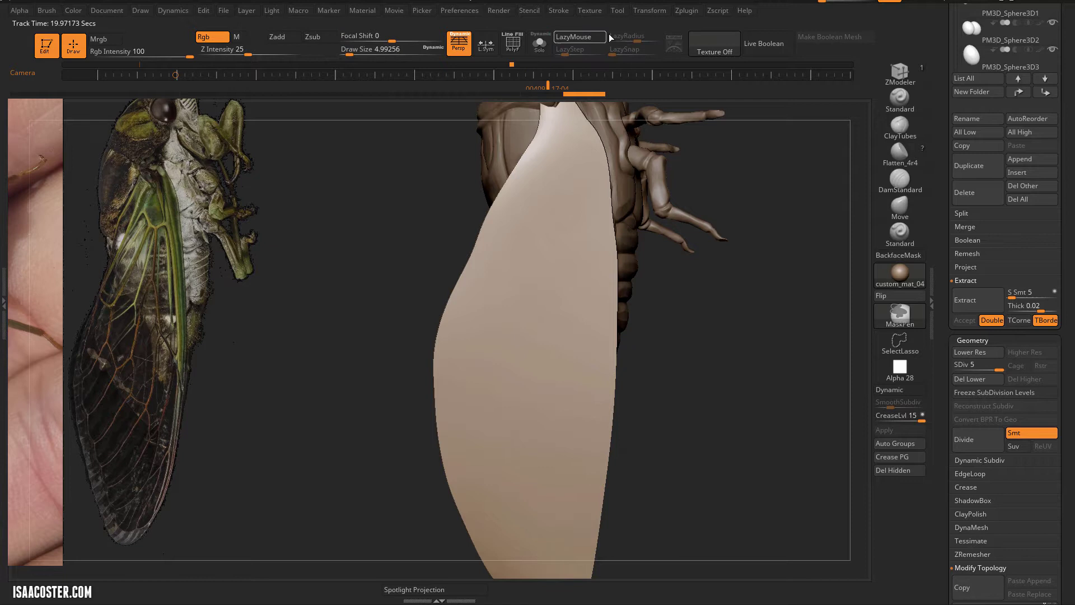
click(605, 37)
ctrl+click(598, 37)
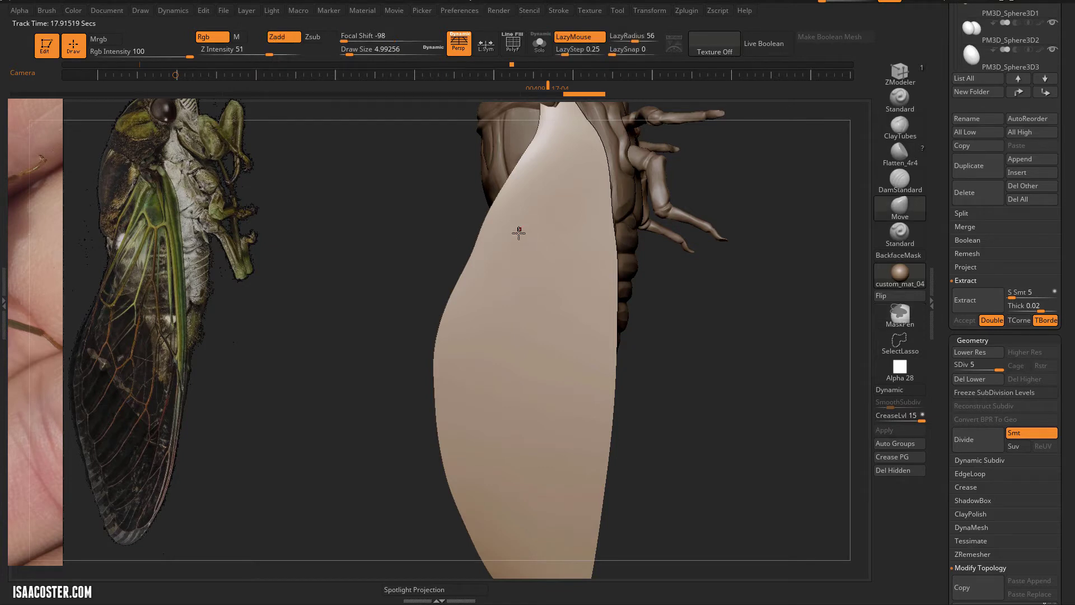
Paint a wavy test mask stroke down the wing at draw size about 83.
key(s)
drag(519, 234, 540, 235)
mouse_move(562, 165)
ctrl+mouse_down()
mouse_move(512, 246)
mouse_move(523, 334)
mouse_move(499, 414)
mouse_move(560, 476)
mouse_move(538, 507)
ctrl+mouse_up()
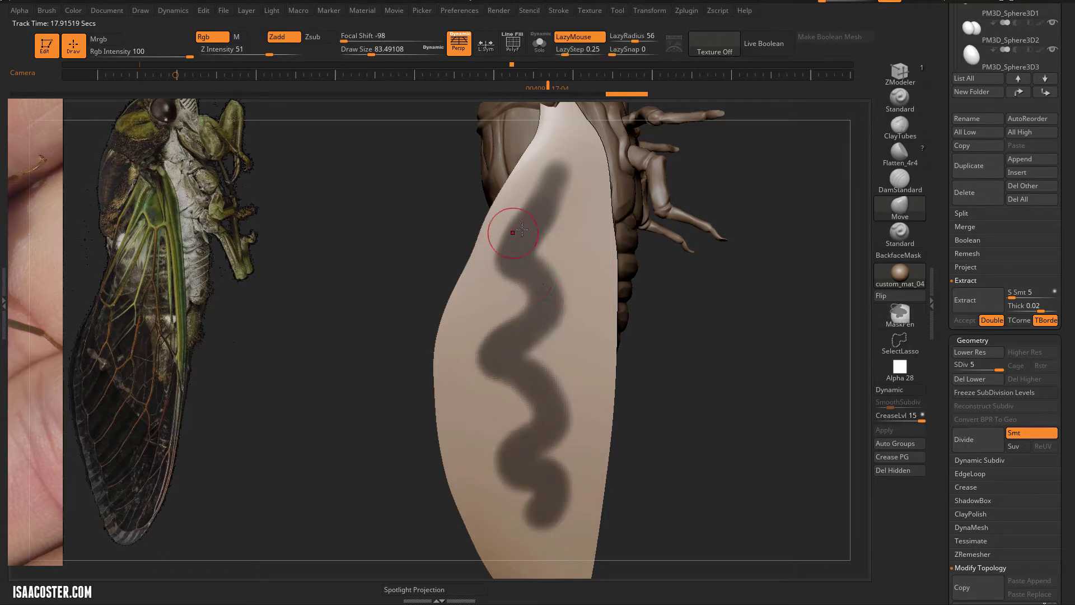
alt+drag(694, 353, 633, 427)
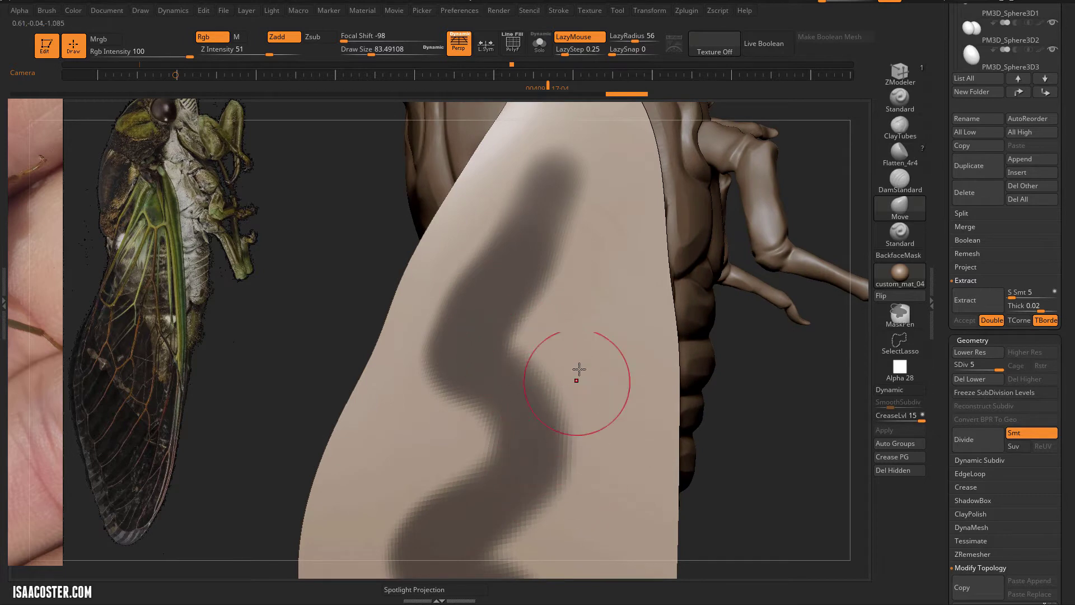
Set the masking brush's focal shift to -93 and reduce its draw size to about 20.
key(ctrl)
ctrl+drag(381, 36, 347, 37)
key(ctrl+bracketleft)
key(ctrl+bracketleft)
key(ctrl+bracketleft)
key(ctrl+bracketleft)
key(ctrl+bracketleft)
key(ctrl+bracketleft)
key(ctrl+bracketleft)
Try a thinner mask stroke down the wing and undo both test strokes.
mouse_move(613, 250)
ctrl+mouse_down()
mouse_move(613, 367)
mouse_move(638, 525)
ctrl+mouse_up()
mouse_move(779, 430)
alt+mouse_down()
mouse_move(739, 362)
mouse_move(743, 322)
alt+mouse_up()
key(ctrl+z)
key(ctrl+z)
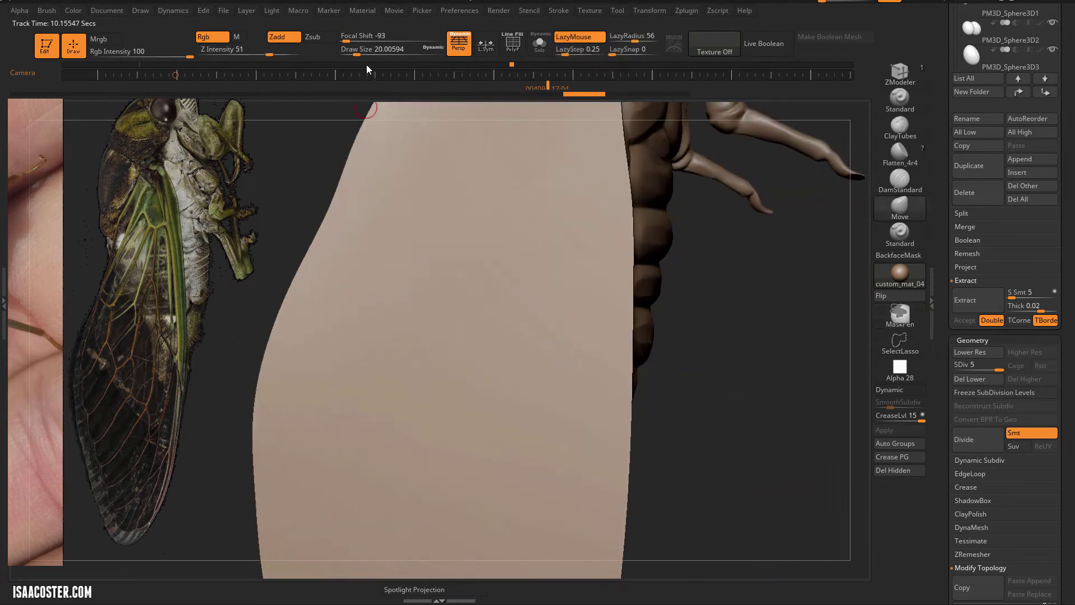
mouse_move(353, 35)
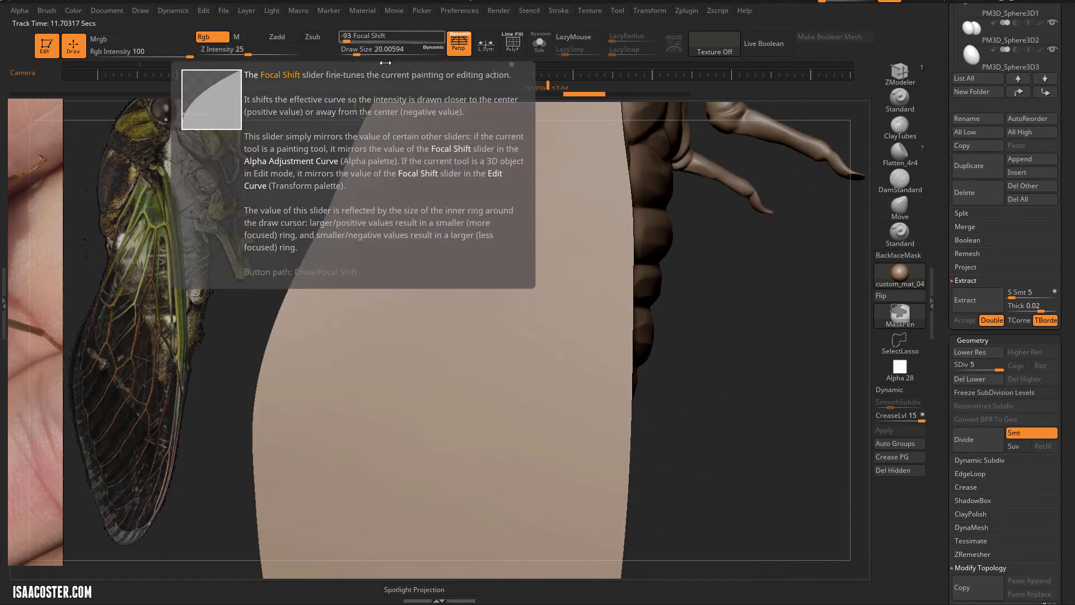
click(365, 35)
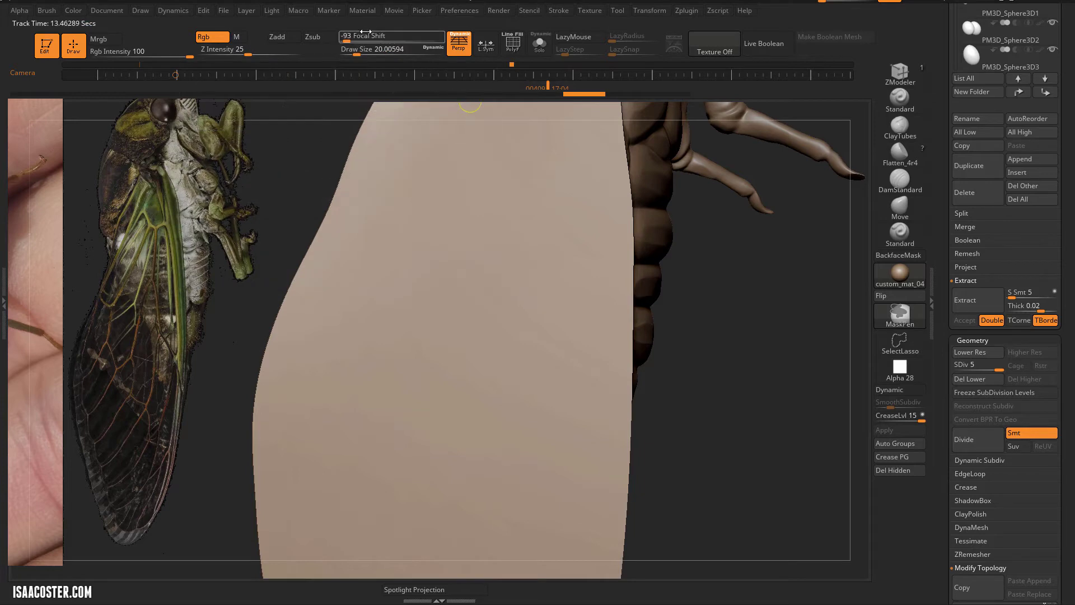
mouse_move(356, 37)
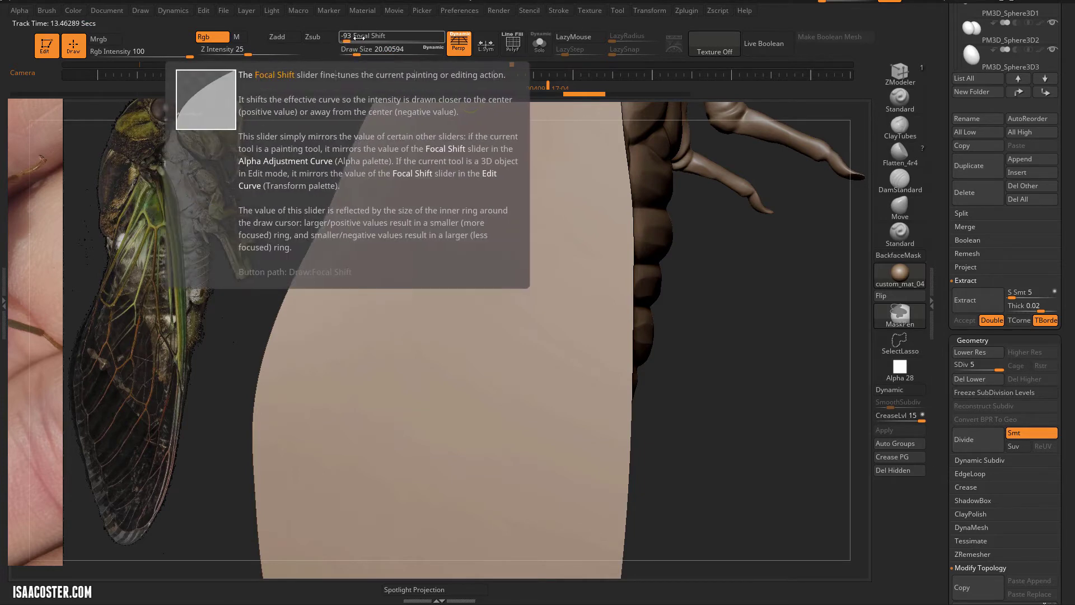
click(899, 207)
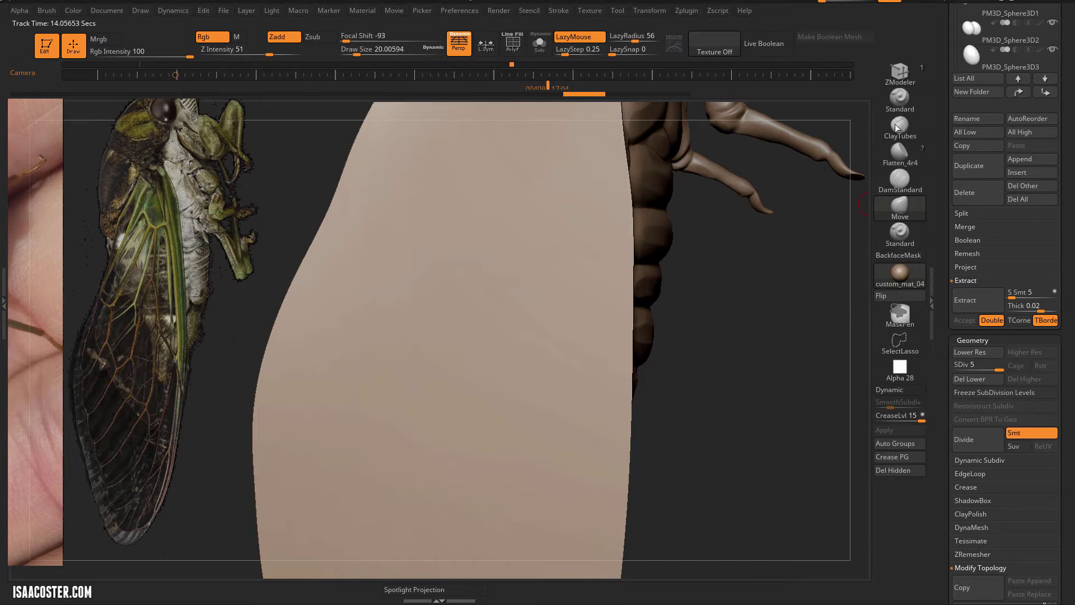
click(906, 326)
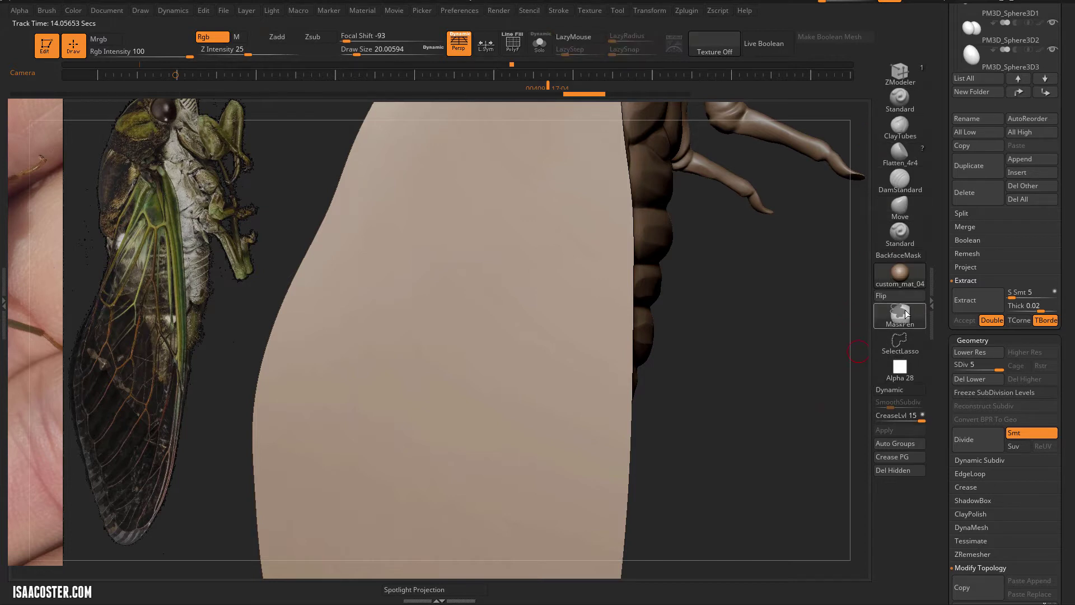
drag(741, 381, 710, 319)
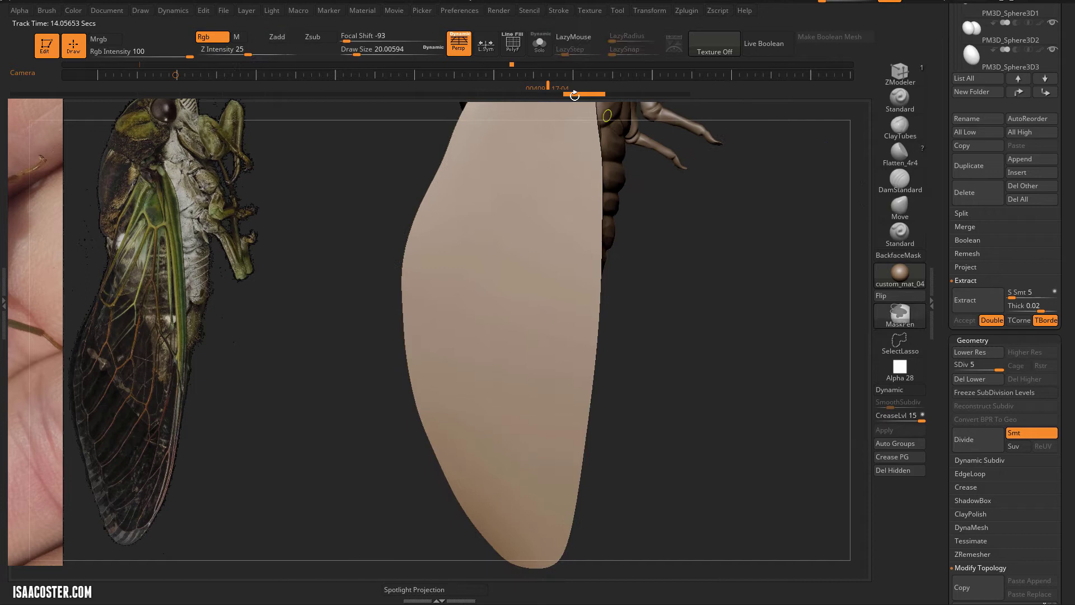
Turn on LazyMouse for the masking brush and set its lazy radius to 80.
click(577, 37)
drag(624, 36, 635, 36)
drag(722, 315, 651, 287)
drag(414, 353, 536, 280)
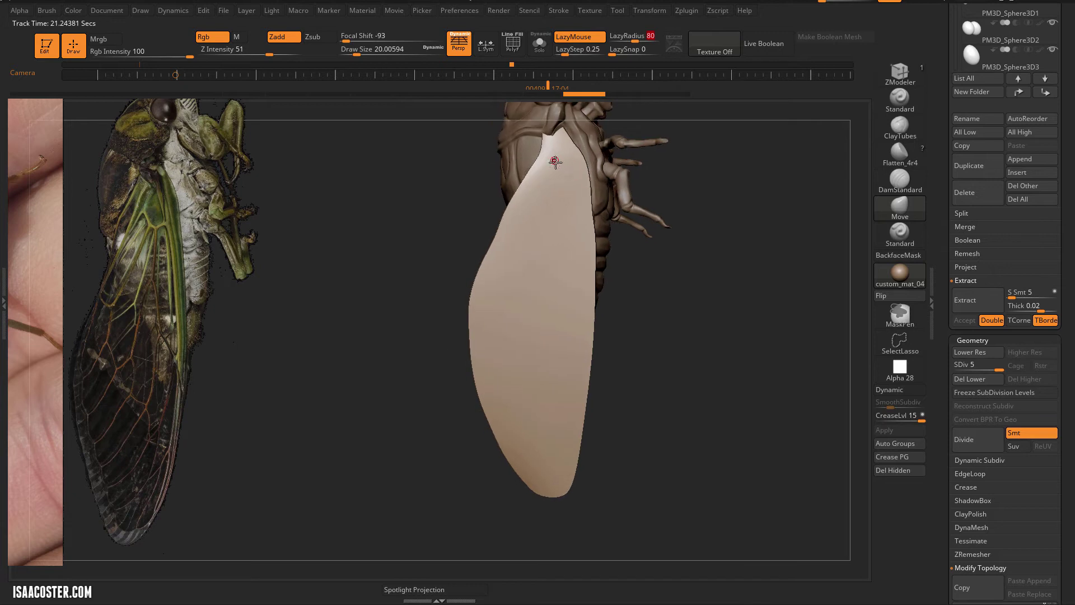
Mask a continuous closed outline just inside the wing's edge, running from the base around the tip and back.
click(577, 192)
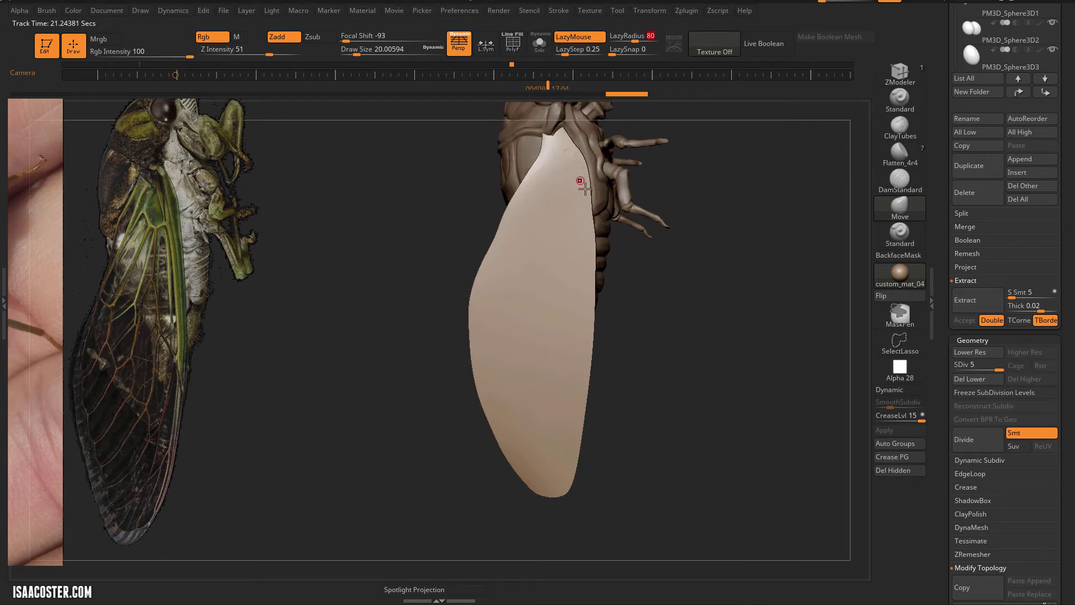
key(ctrl+z)
key(ctrl)
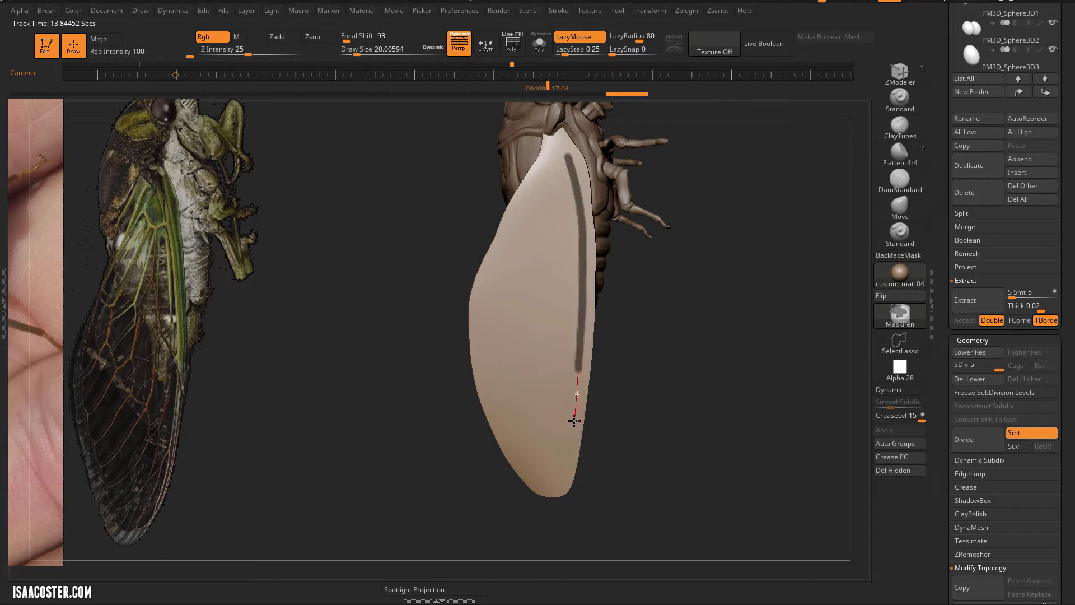
drag(566, 454, 565, 471)
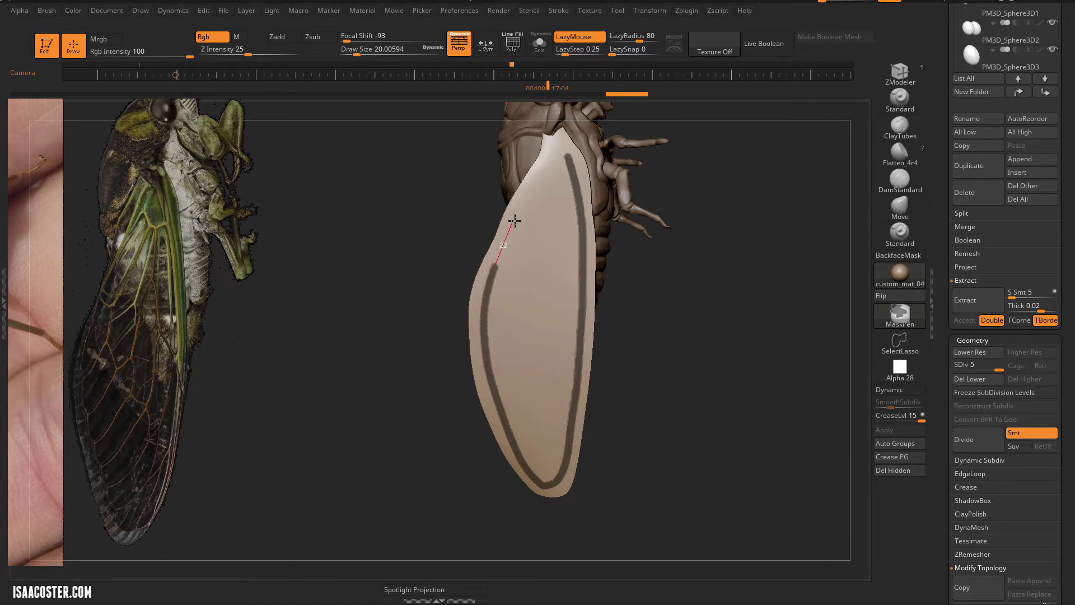
drag(539, 185, 557, 161)
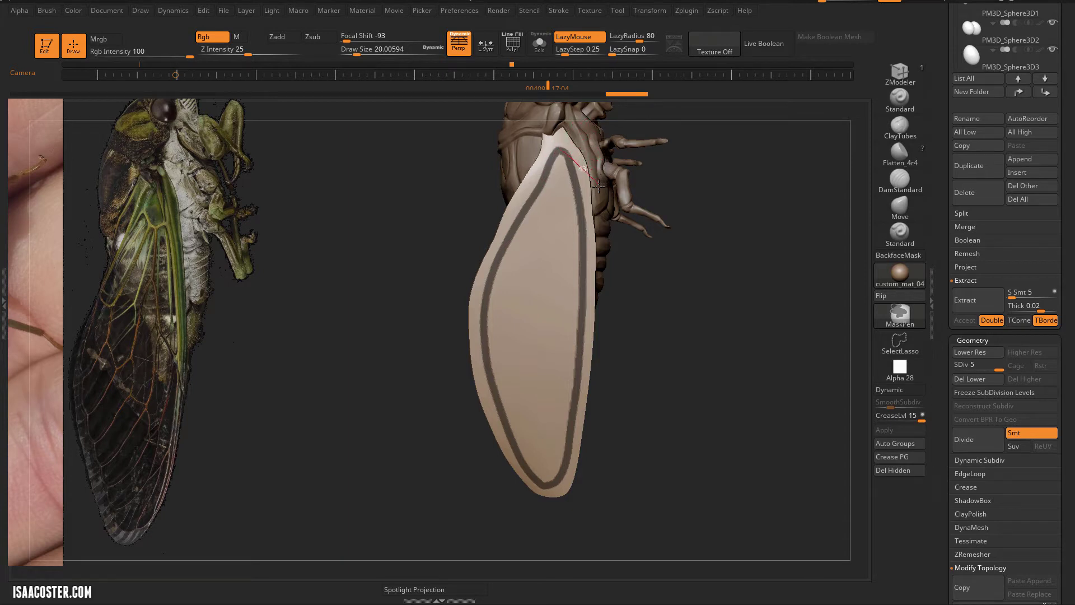
drag(598, 186, 599, 188)
key(b)
key(m)
key(v)
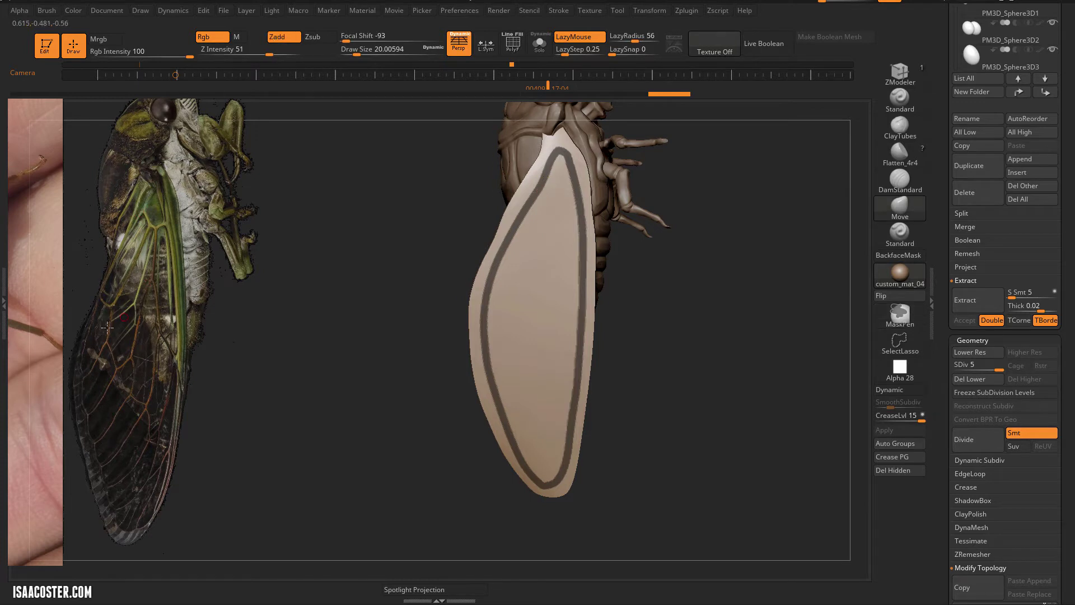
Reduce the masking brush's draw size to about 15.5 for thinner veins.
alt+right_drag(106, 327, 102, 328)
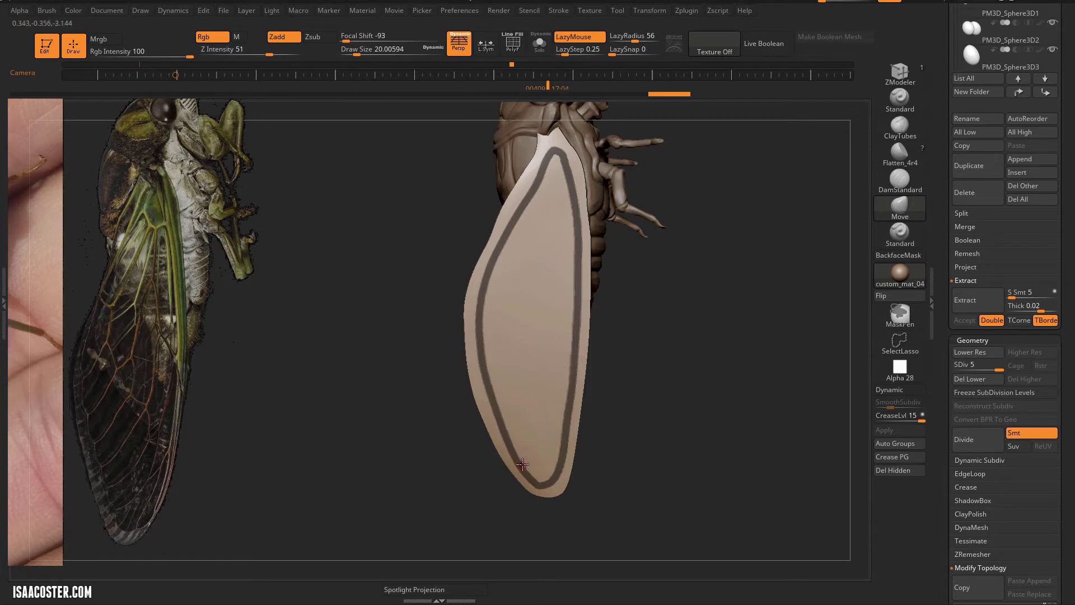
key(ctrl)
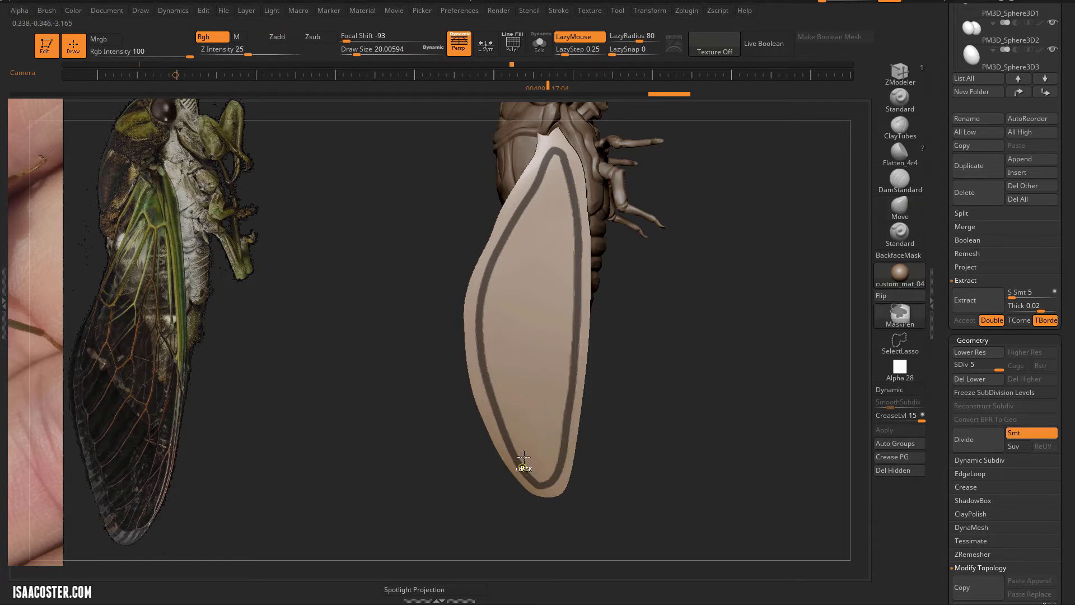
key(ctrl)
drag(357, 52, 356, 52)
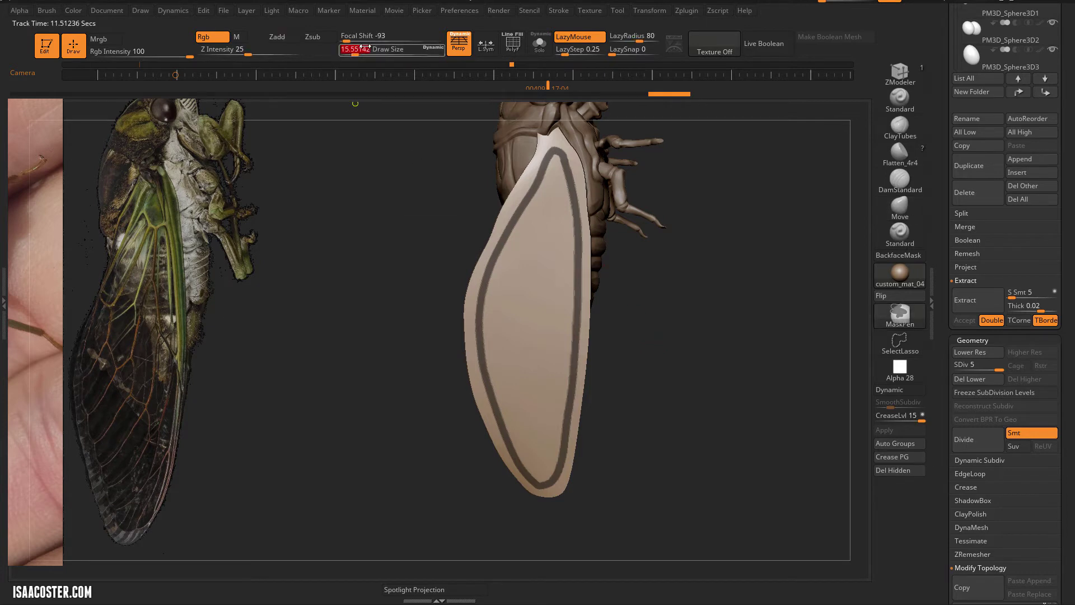
mouse_move(641, 384)
mouse_down()
mouse_move(671, 401)
mouse_move(655, 366)
mouse_up()
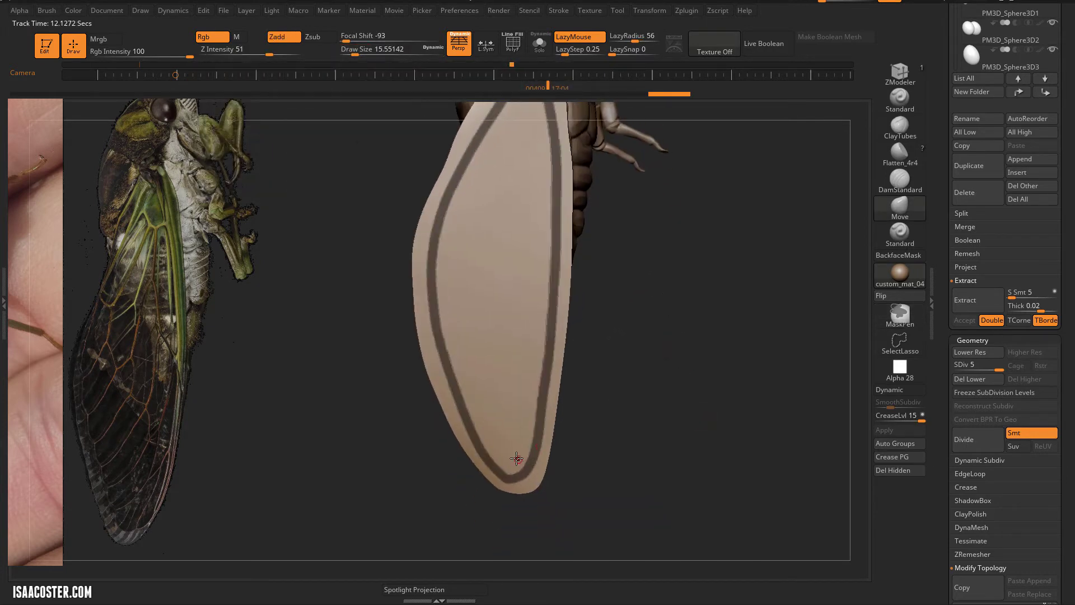
Mask three curved diagonal veins across the lower half of the wing, joining both sides of the outline.
key(ctrl)
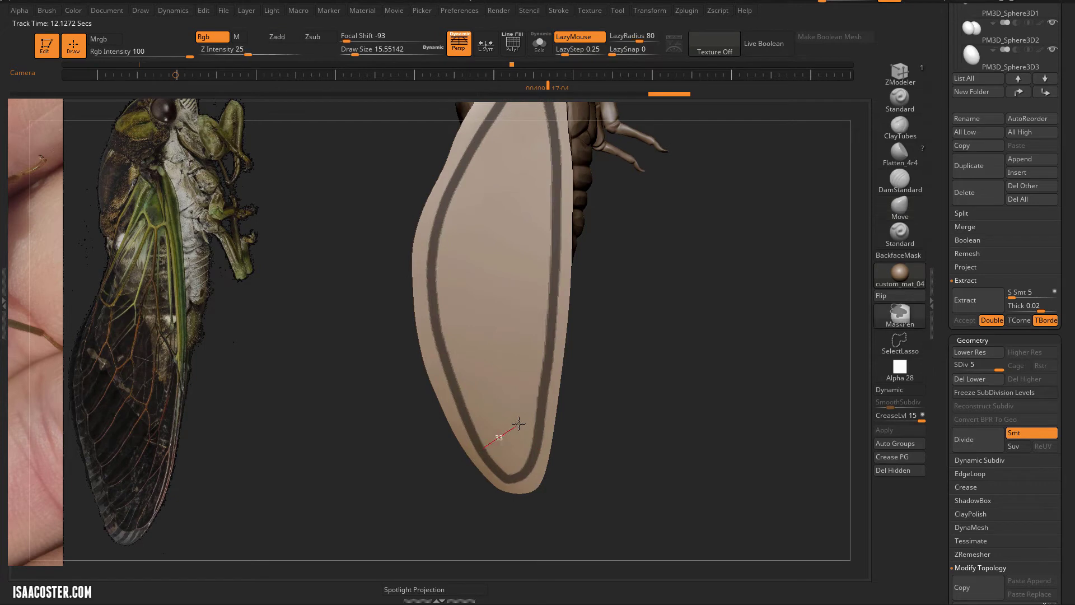
ctrl+drag(519, 424, 542, 378)
ctrl+drag(559, 285, 560, 274)
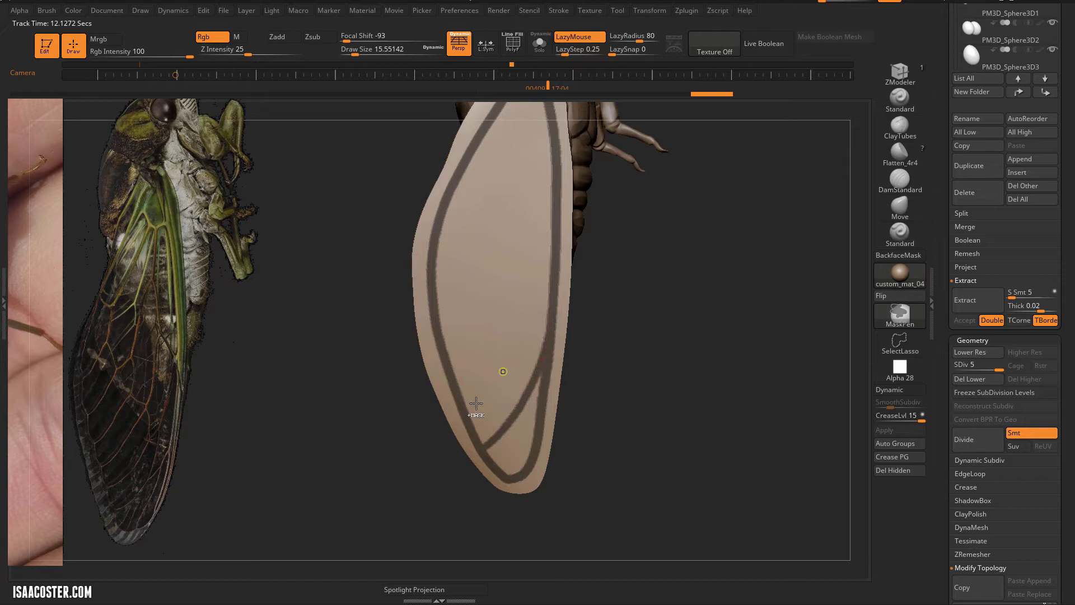
mouse_move(518, 382)
ctrl+mouse_down()
mouse_move(550, 245)
mouse_move(573, 224)
ctrl+mouse_up()
mouse_move(507, 264)
ctrl+mouse_down()
mouse_move(454, 356)
mouse_move(427, 372)
mouse_move(392, 358)
ctrl+mouse_up()
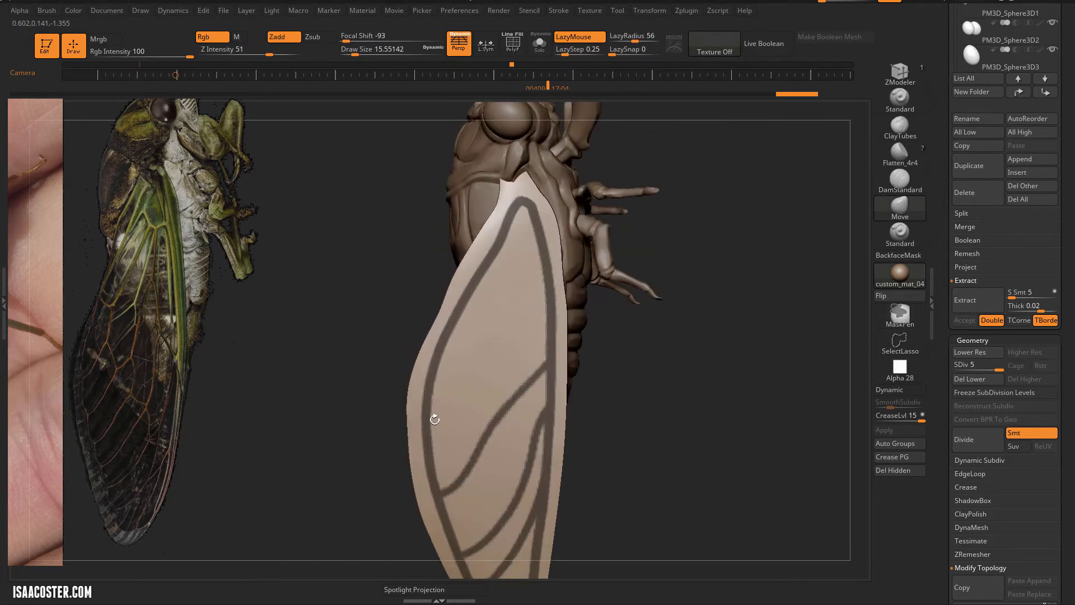
Mask three more diagonal veins across the upper half of the wing up to its base.
key(ctrl)
mouse_move(455, 409)
ctrl+mouse_down()
mouse_move(487, 347)
mouse_move(530, 305)
mouse_move(586, 282)
ctrl+mouse_up()
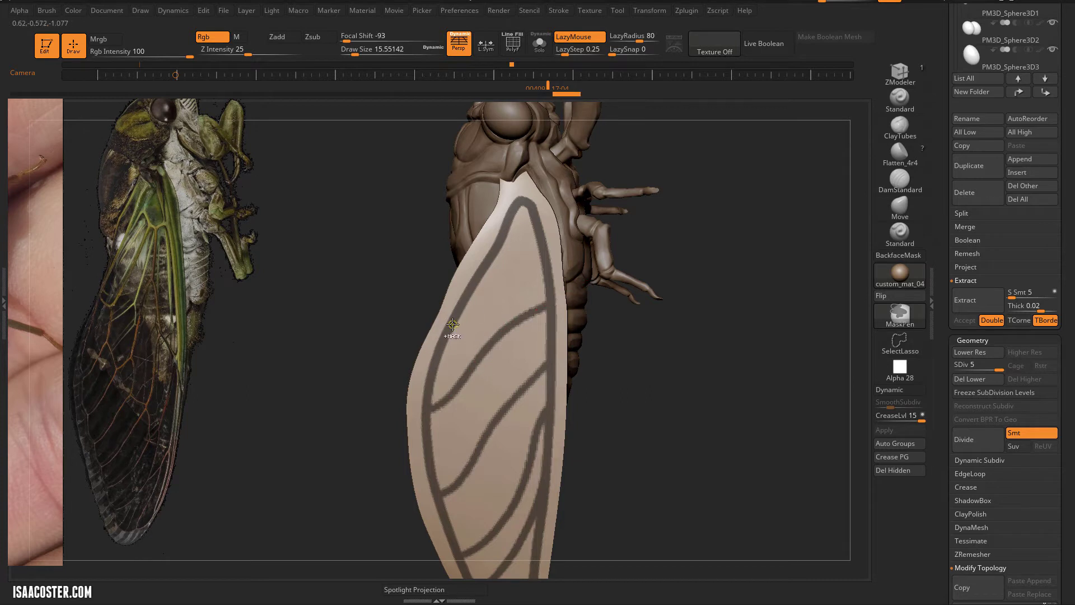
mouse_move(512, 273)
ctrl+mouse_down()
mouse_move(563, 230)
mouse_move(548, 171)
ctrl+mouse_up()
alt+drag(630, 389, 629, 305)
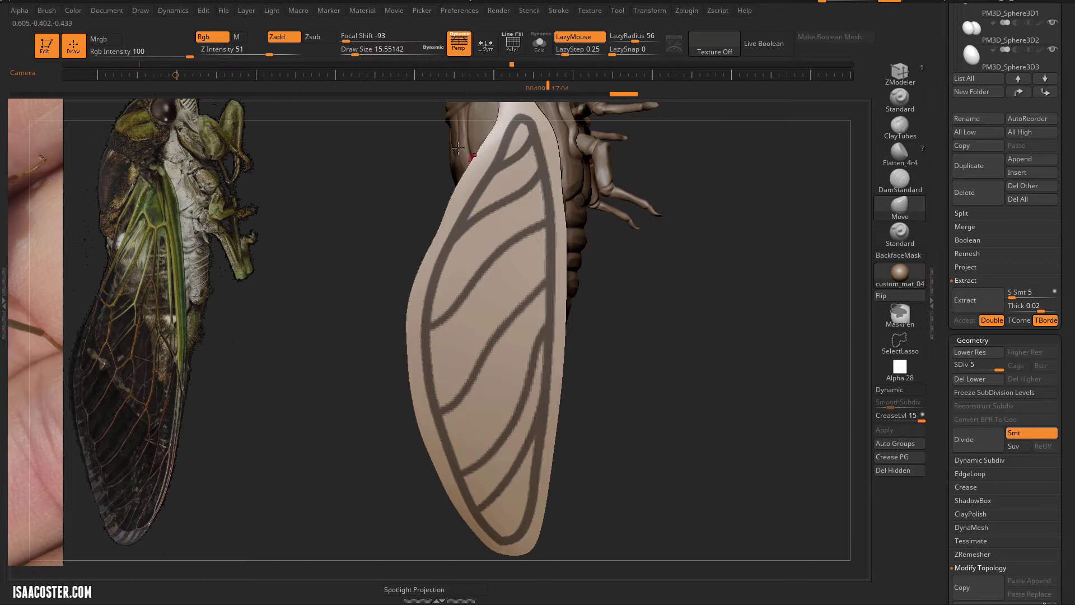
Mask short branch veins linking the diagonals in the wing's upper half, undoing the stray mask clicks.
key(ctrl)
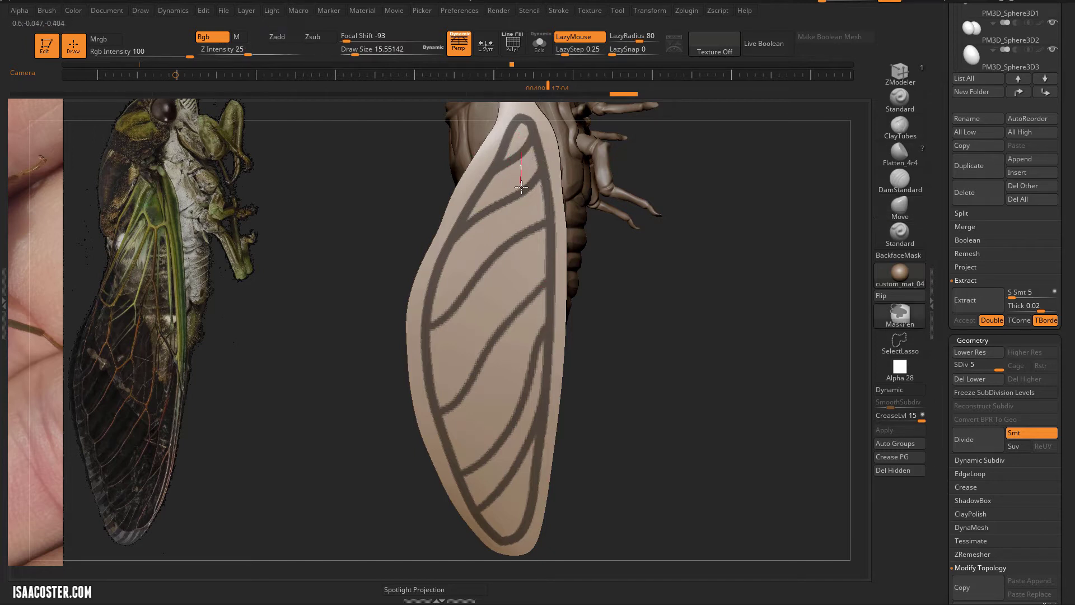
mouse_move(524, 218)
ctrl+mouse_down()
mouse_move(493, 239)
mouse_move(479, 272)
mouse_move(495, 306)
ctrl+mouse_up()
ctrl+click(525, 286)
ctrl+click(526, 287)
key(ctrl+z)
key(ctrl+z)
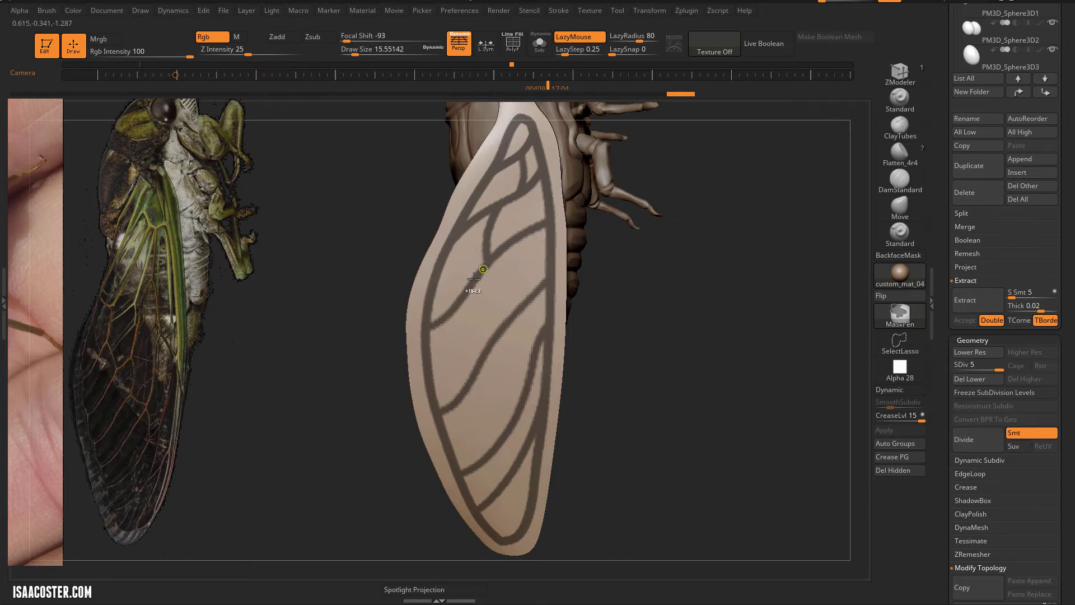
mouse_move(478, 324)
ctrl+mouse_down()
mouse_move(429, 379)
mouse_move(421, 438)
ctrl+mouse_up()
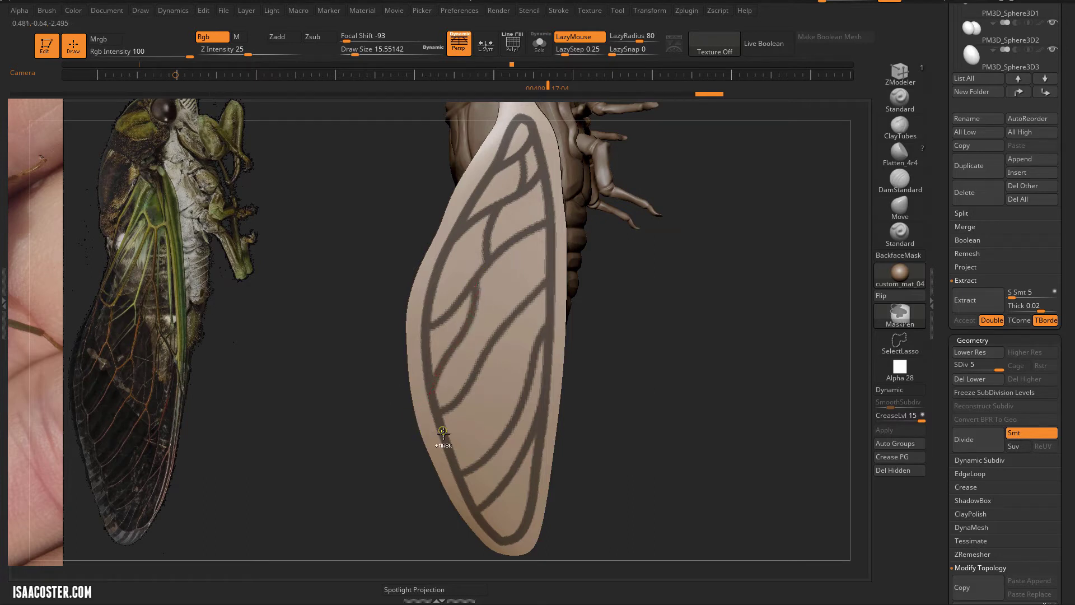
Mask further branch veins linking the diagonals through the middle of the wing and down to its tip.
mouse_move(500, 407)
ctrl+mouse_down()
mouse_move(522, 357)
mouse_move(521, 321)
mouse_move(498, 275)
mouse_move(526, 348)
ctrl+mouse_up()
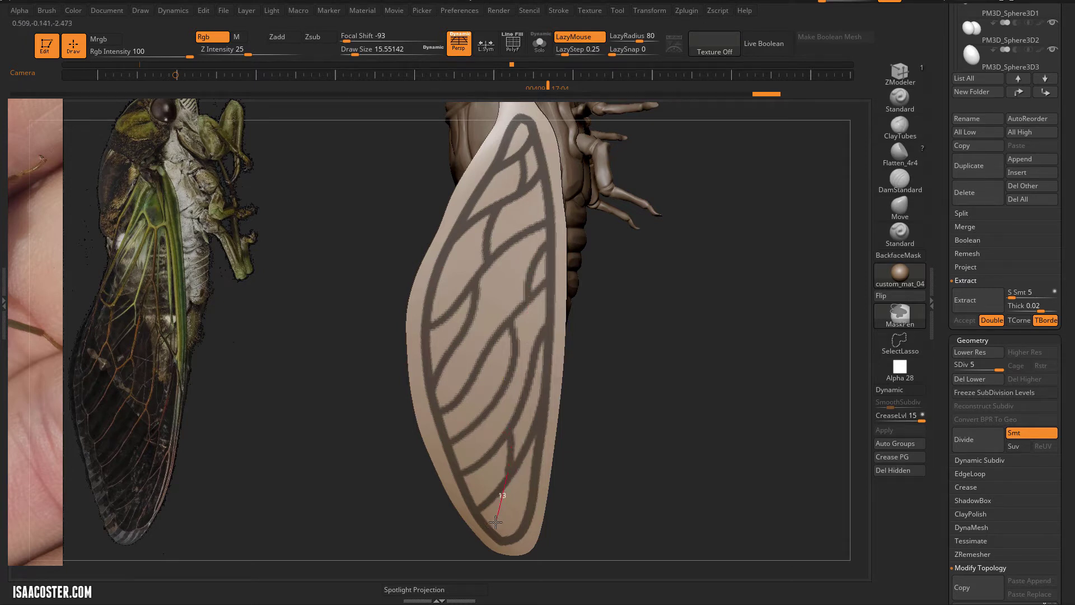
ctrl+drag(496, 522, 496, 526)
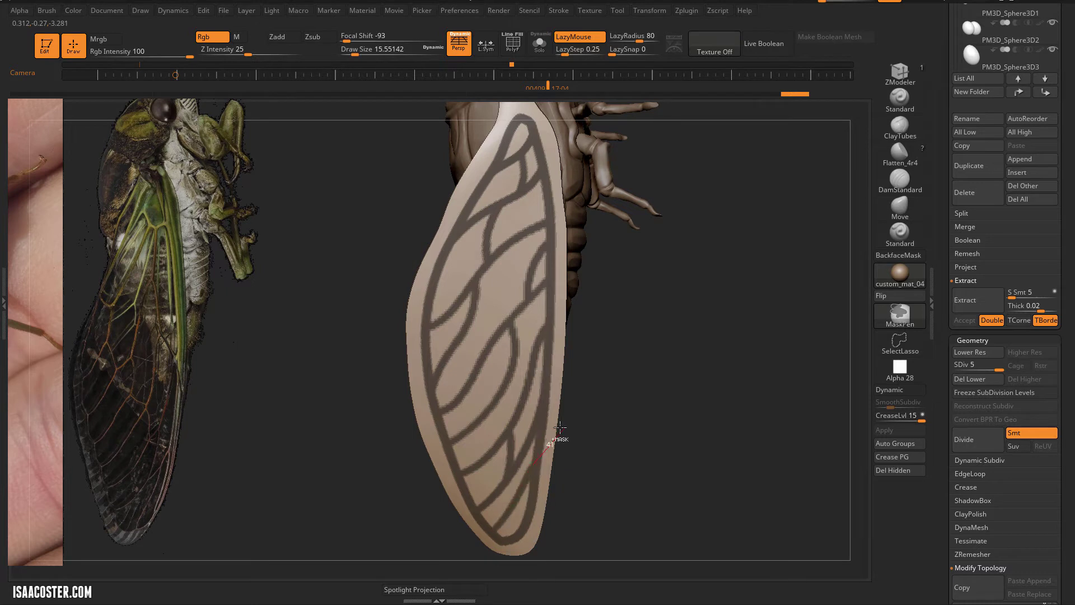
ctrl+drag(560, 426, 558, 429)
key(b)
key(m)
key(v)
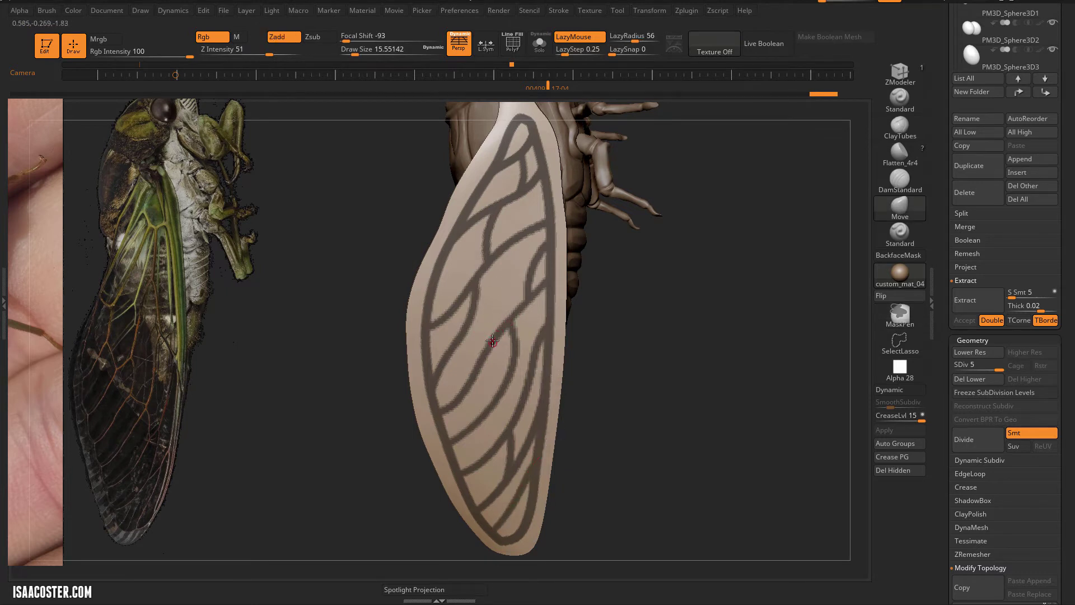
key(ctrl)
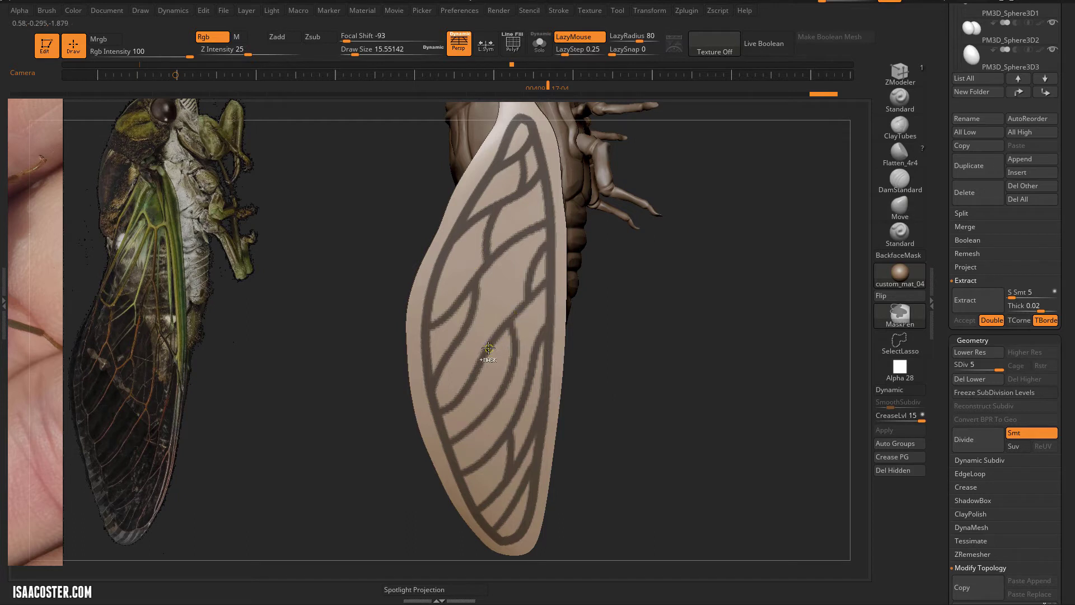
mouse_move(489, 287)
ctrl+mouse_down()
mouse_move(524, 215)
mouse_move(509, 195)
ctrl+mouse_up()
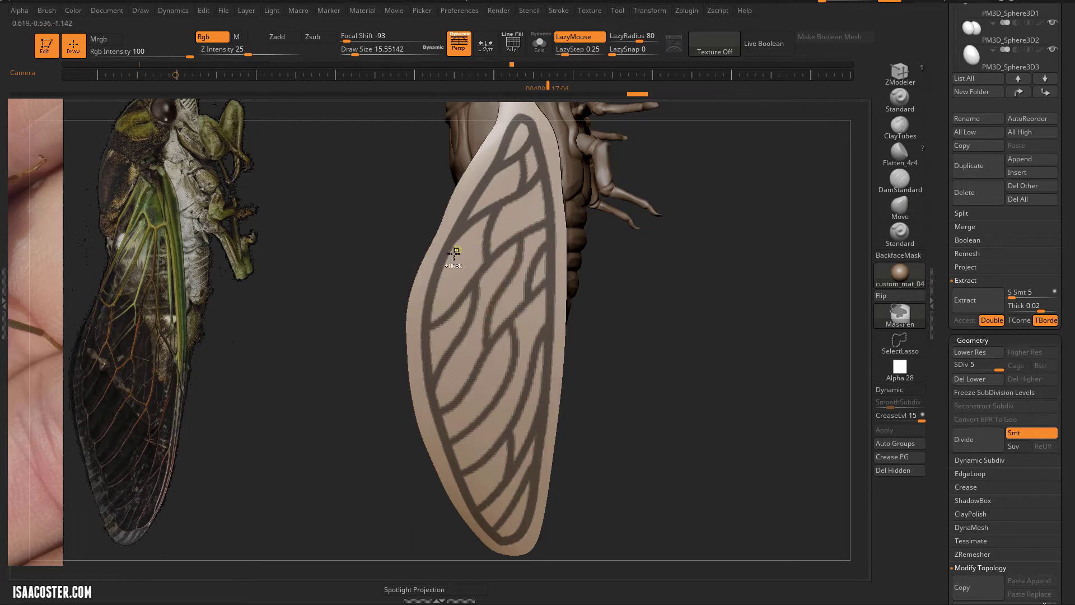
Delete the wing's lower subdivision levels.
mouse_move(692, 306)
mouse_down()
mouse_move(694, 408)
mouse_move(566, 254)
mouse_move(544, 334)
mouse_move(708, 267)
mouse_move(687, 232)
mouse_up()
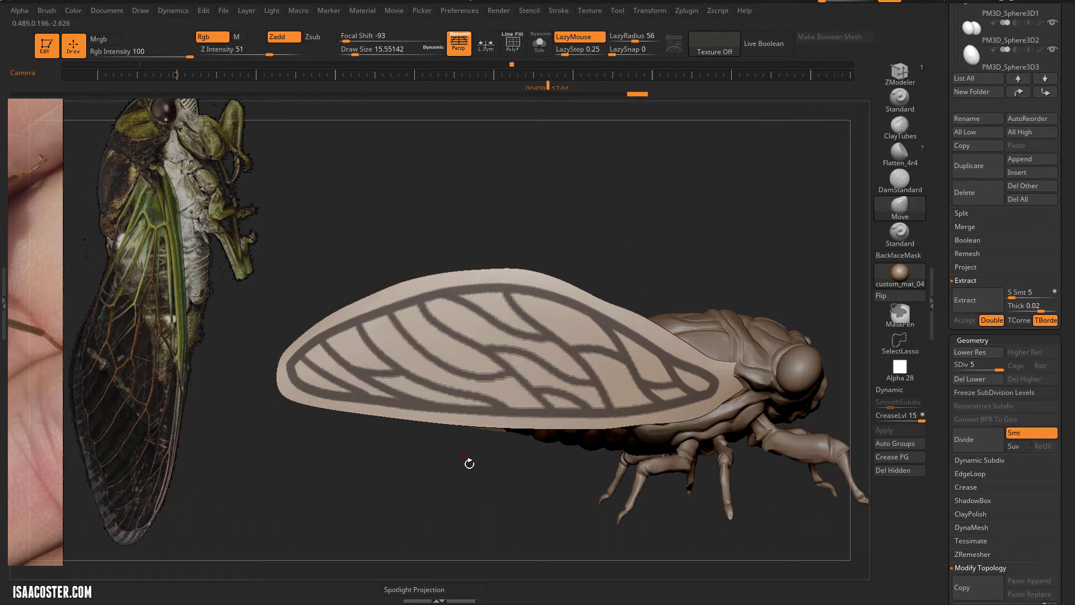
drag(681, 244, 644, 147)
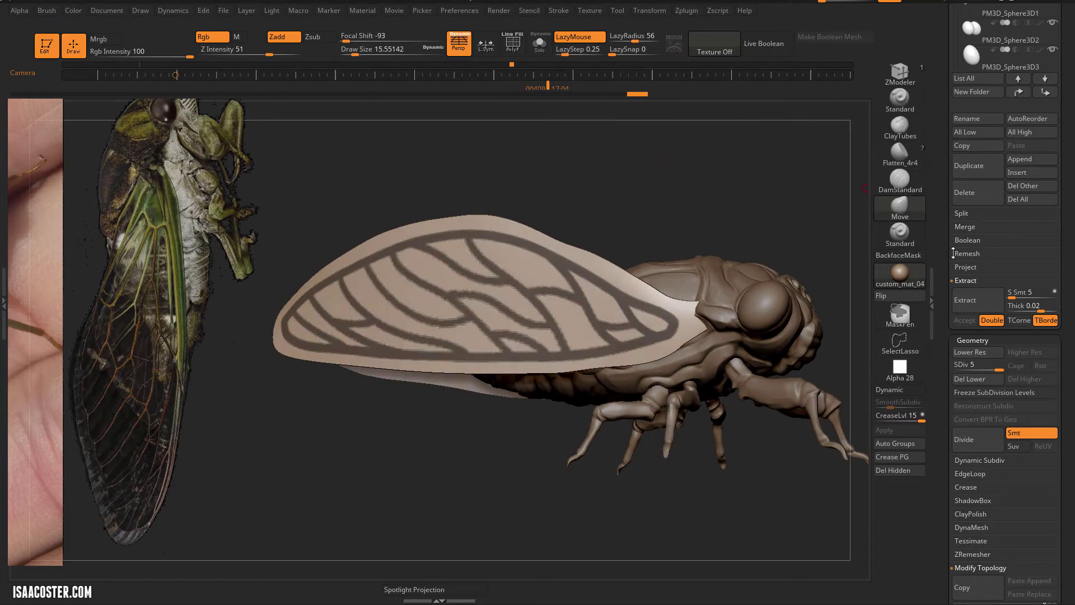
scroll(974, 224, down, 5)
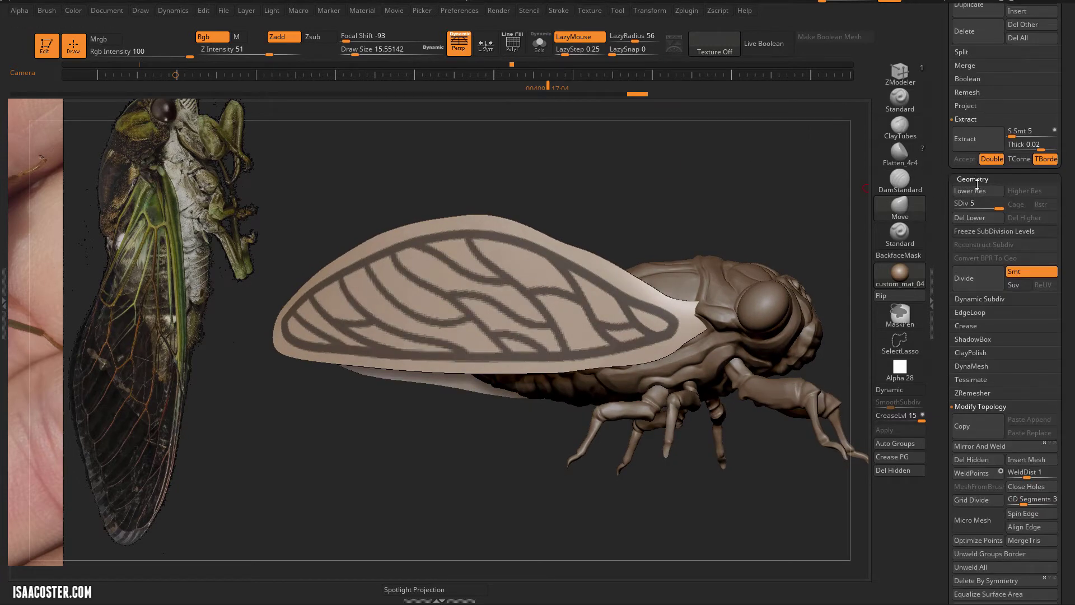
click(984, 219)
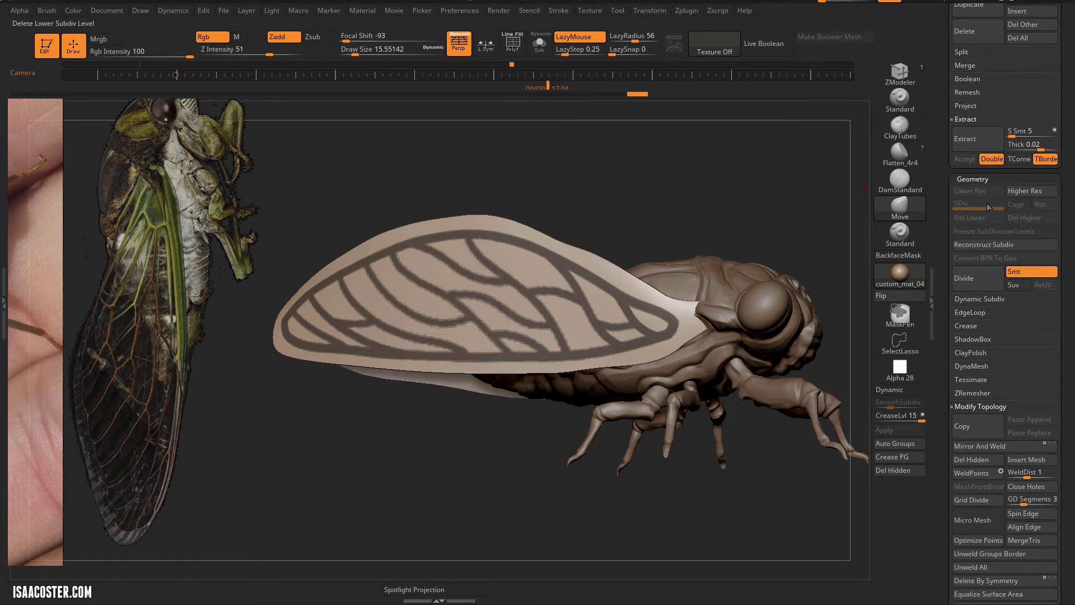
Try inserting an edge loop along the vein mask's border and show the polygon frame.
scroll(983, 230, down, 2)
click(976, 248)
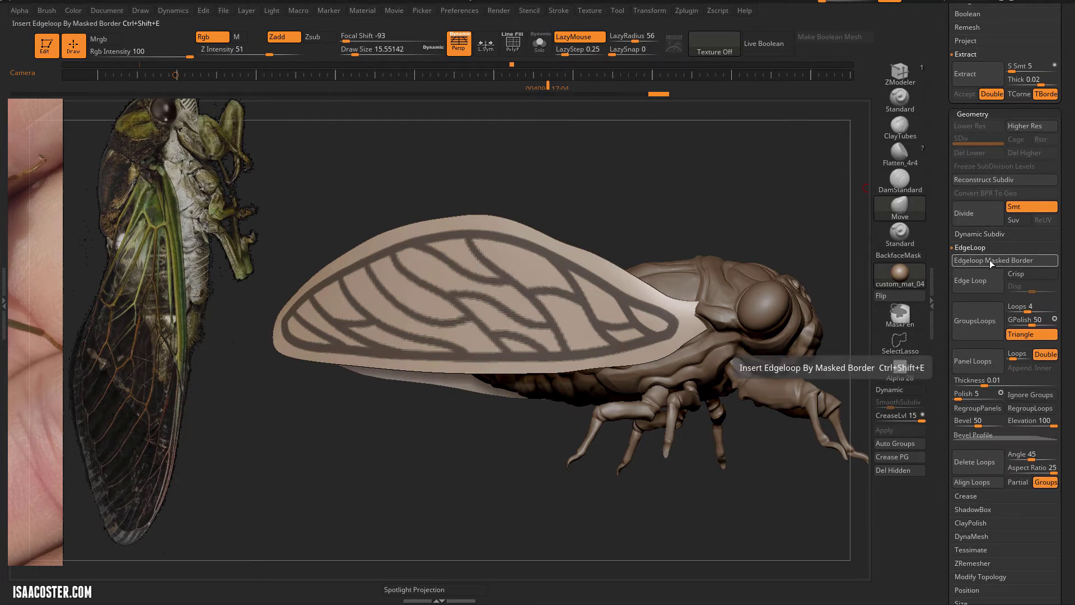
drag(709, 189, 631, 312)
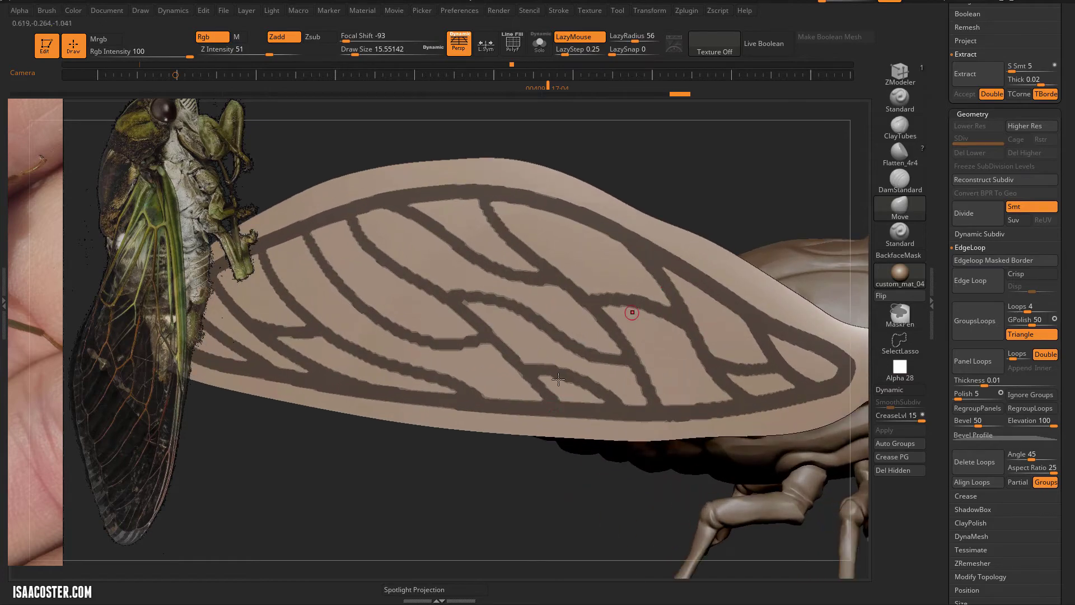
key(shift+f)
key(b)
key(m)
key(v)
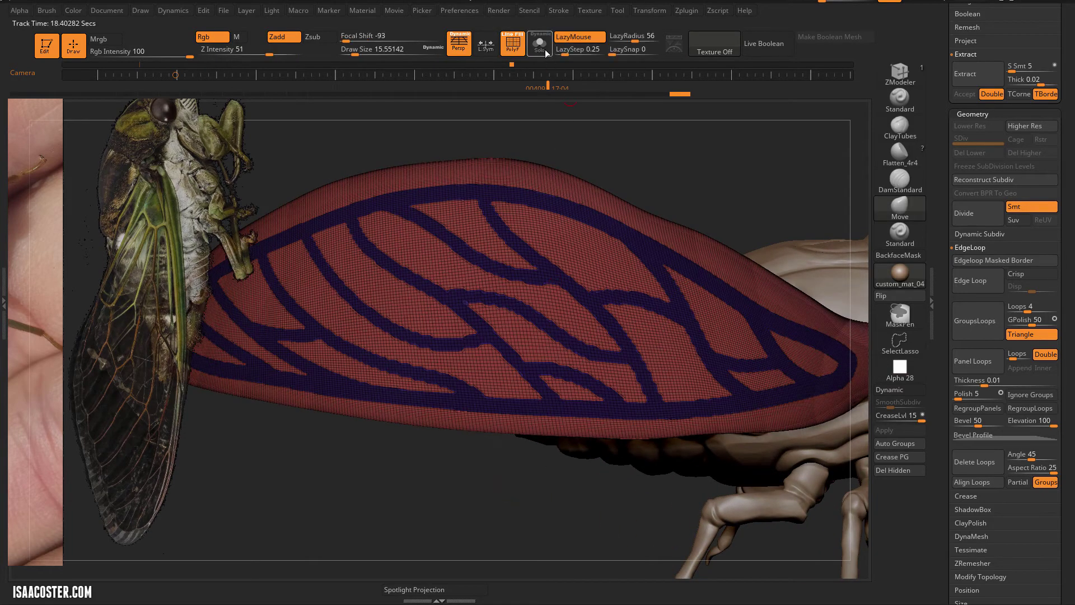
Clear the mask, inspect the vein borders up close, and undo the mask clearing and the edge loop.
mouse_move(691, 162)
ctrl+mouse_down()
mouse_move(703, 154)
mouse_move(720, 170)
mouse_move(652, 286)
ctrl+mouse_up()
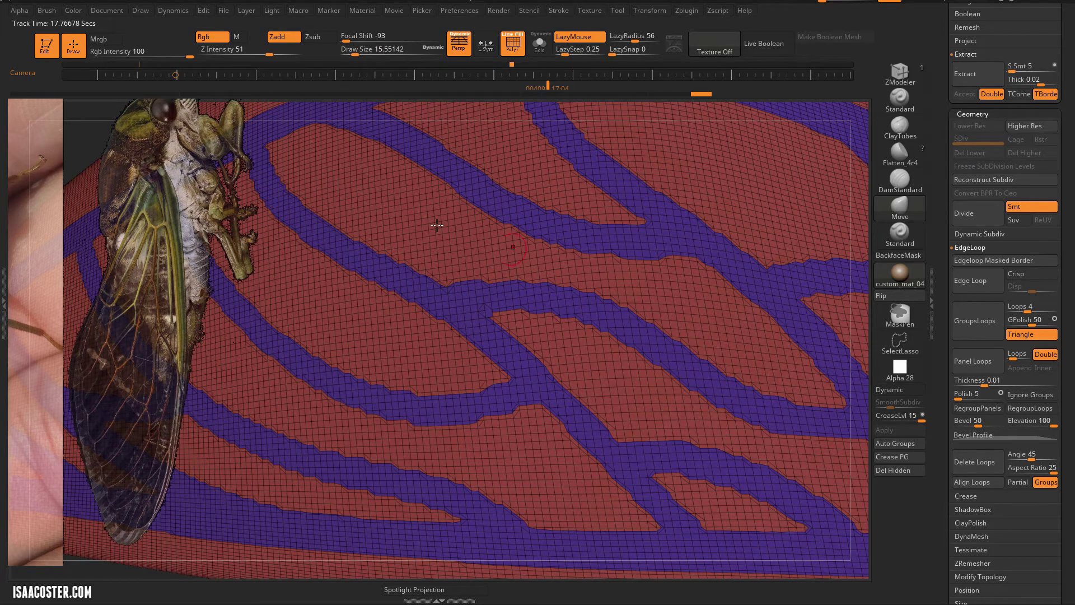
mouse_move(88, 137)
alt+mouse_down()
mouse_move(669, 113)
mouse_move(674, 227)
alt+mouse_up()
key(b)
key(m)
key(v)
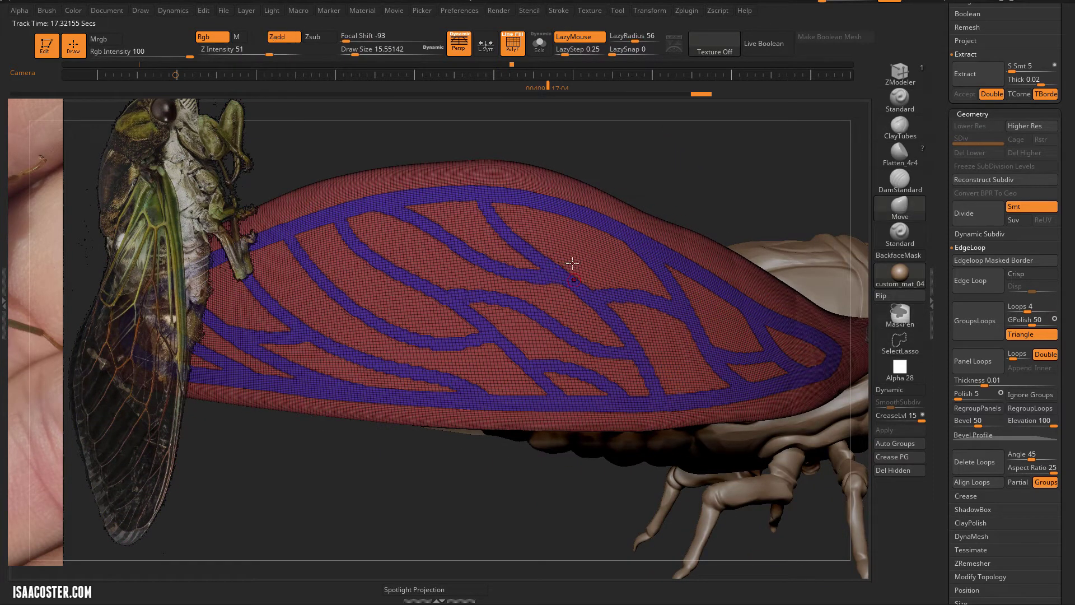
key(ctrl+z)
key(ctrl+z)
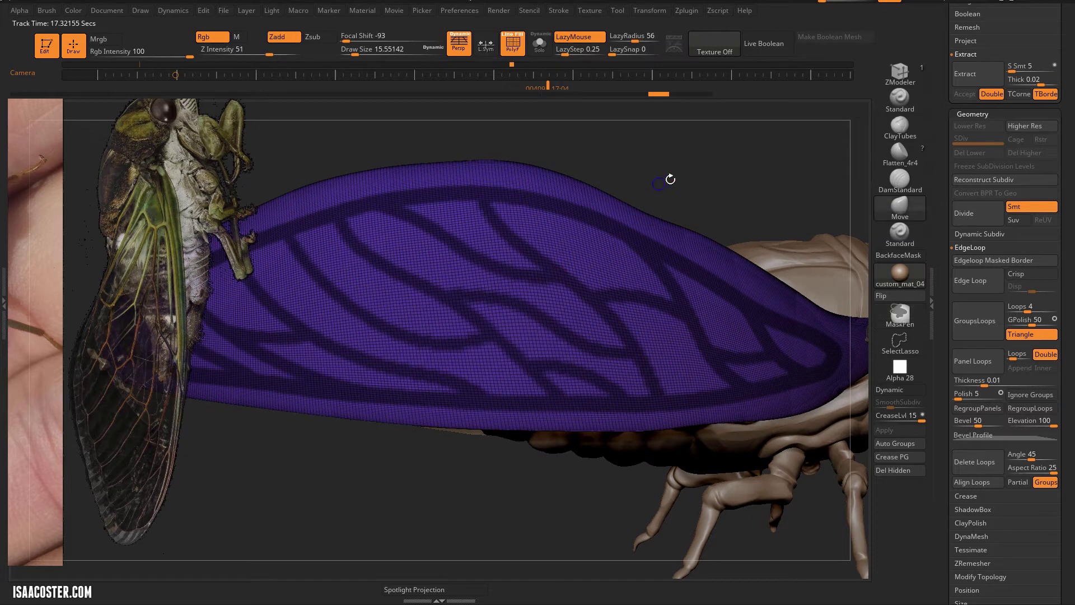
Turn off the polygon frame and blur the wing's vein mask to smooth its stepped edges.
key(shift+f)
key(ctrl)
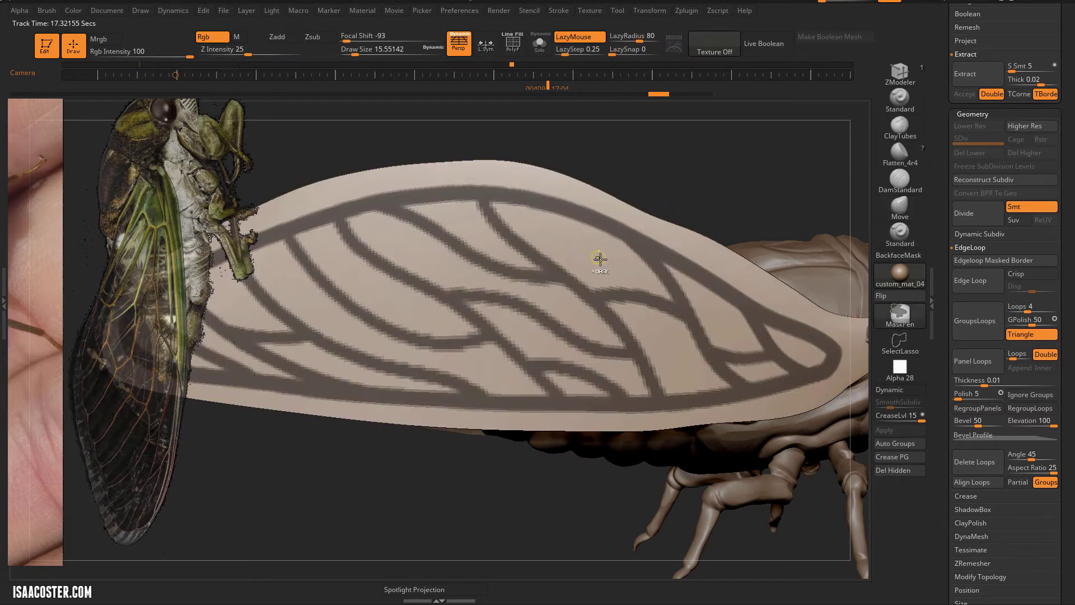
ctrl+click(600, 258)
key(ctrl+shift)
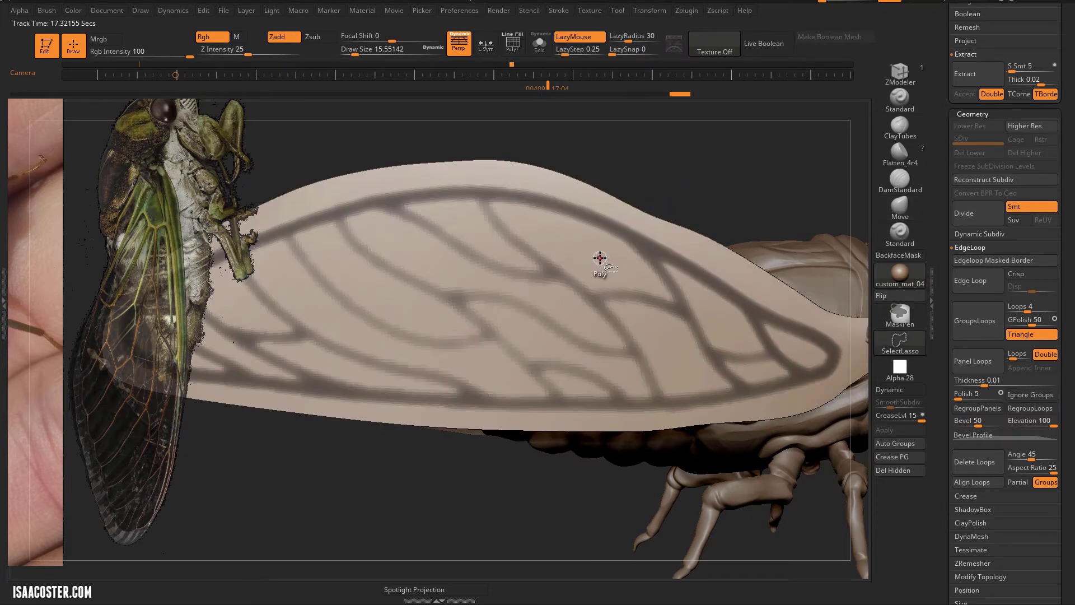
Try sharpening the blurred vein mask on the wing.
drag(664, 186, 610, 196)
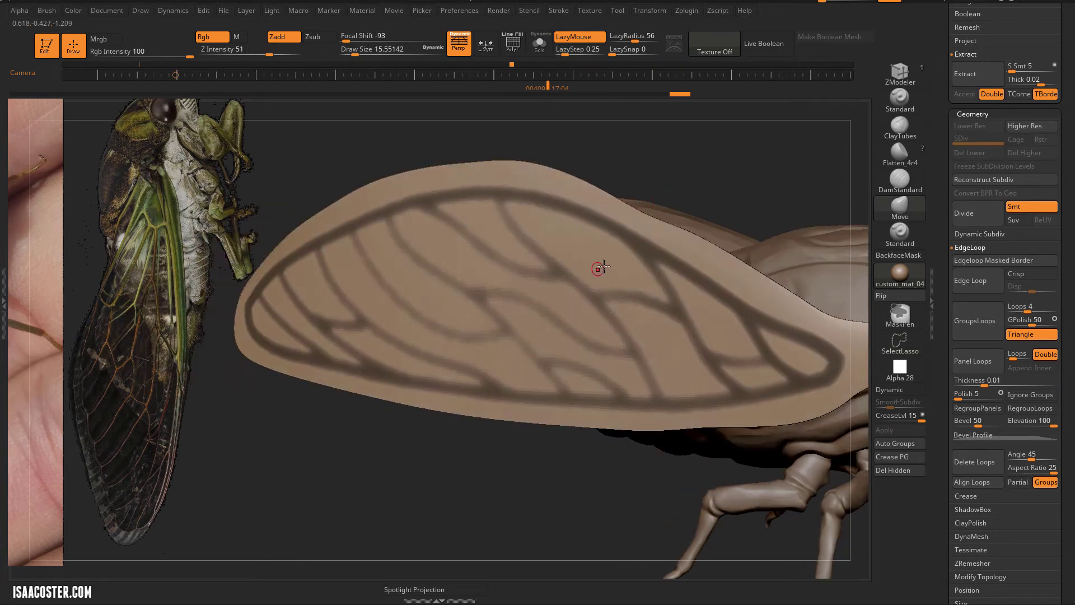
ctrl+click(596, 263)
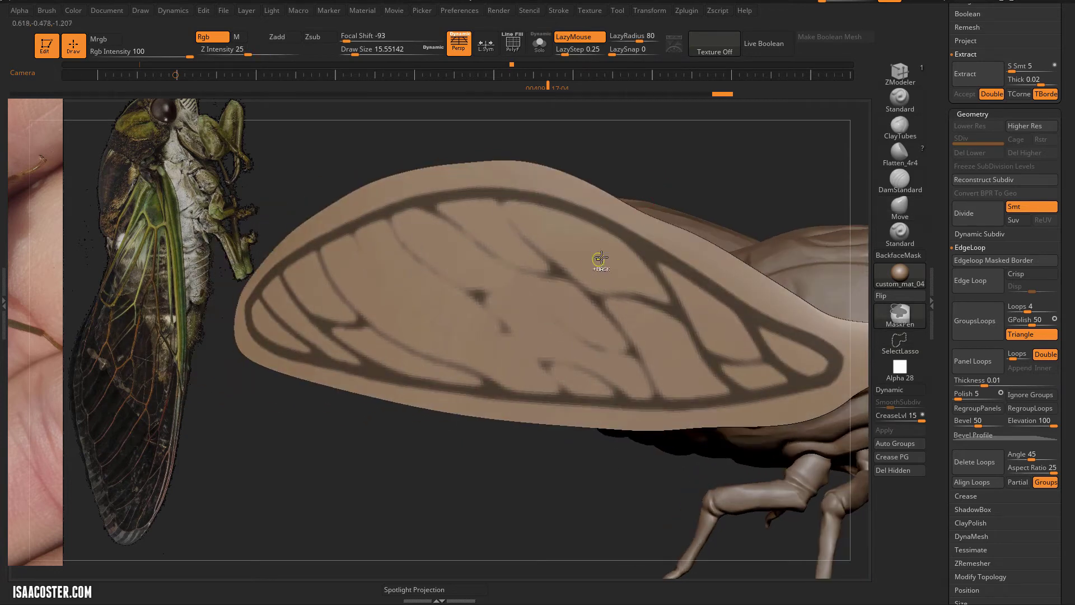
ctrl+shift+click(749, 134)
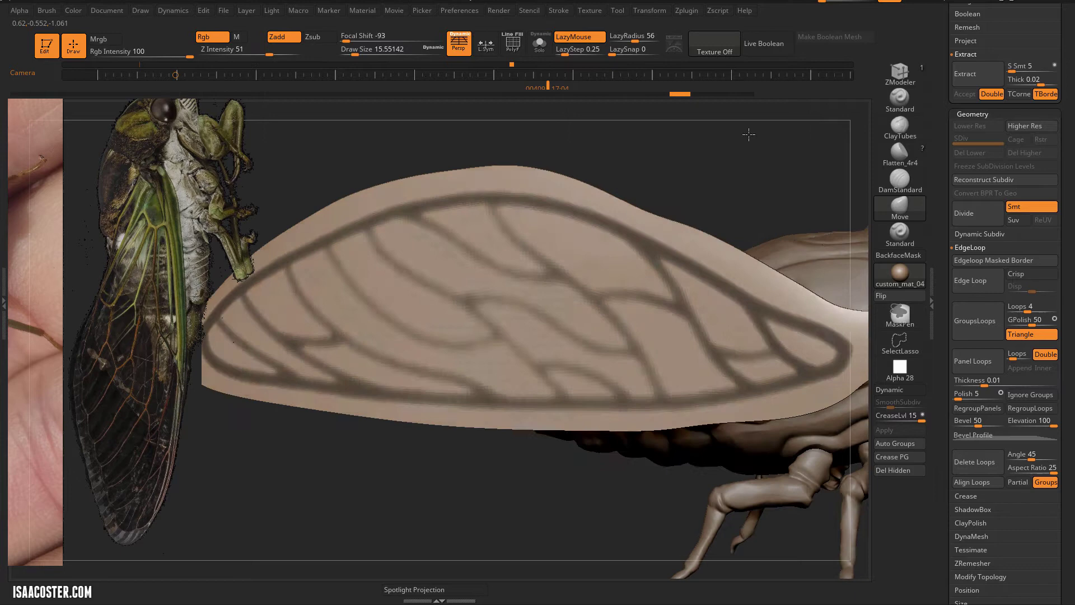
drag(749, 135, 718, 136)
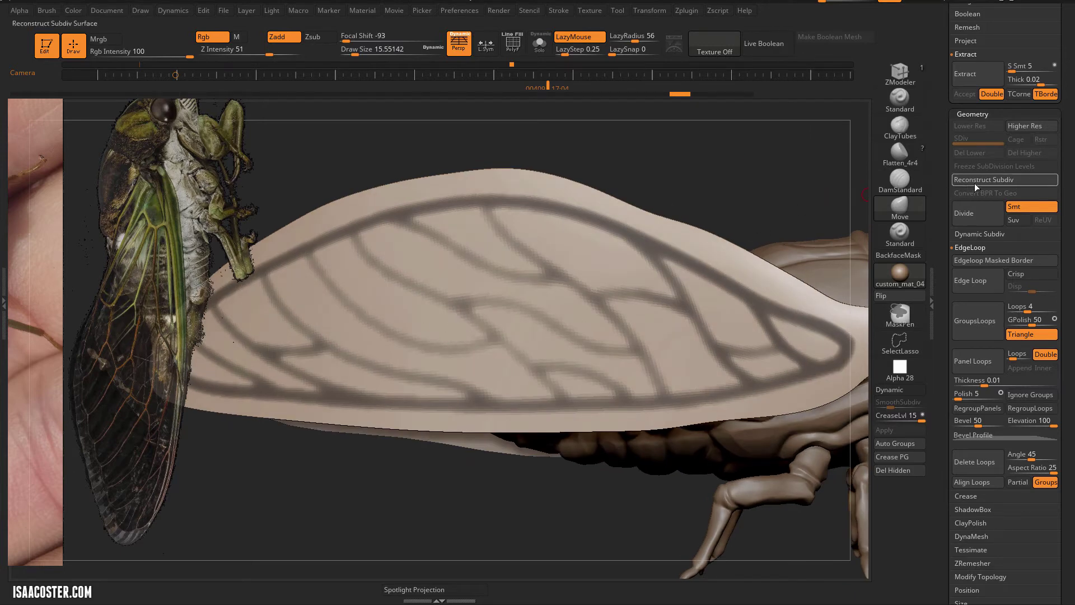
Restore the unblurred vein mask, insert an edge loop along its masked border, and show the polygon frame.
click(985, 259)
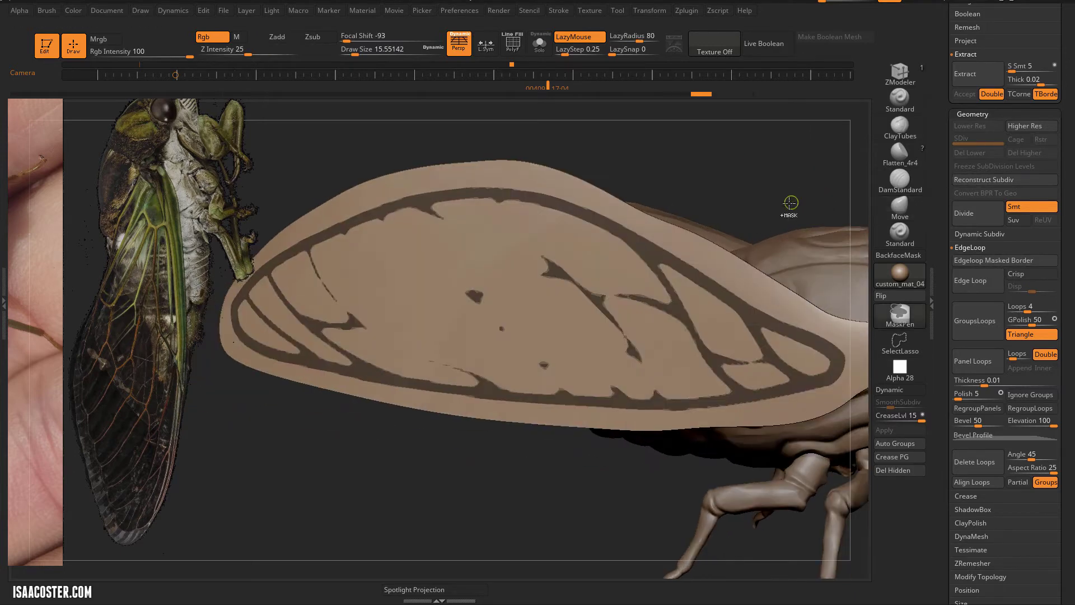
click(982, 261)
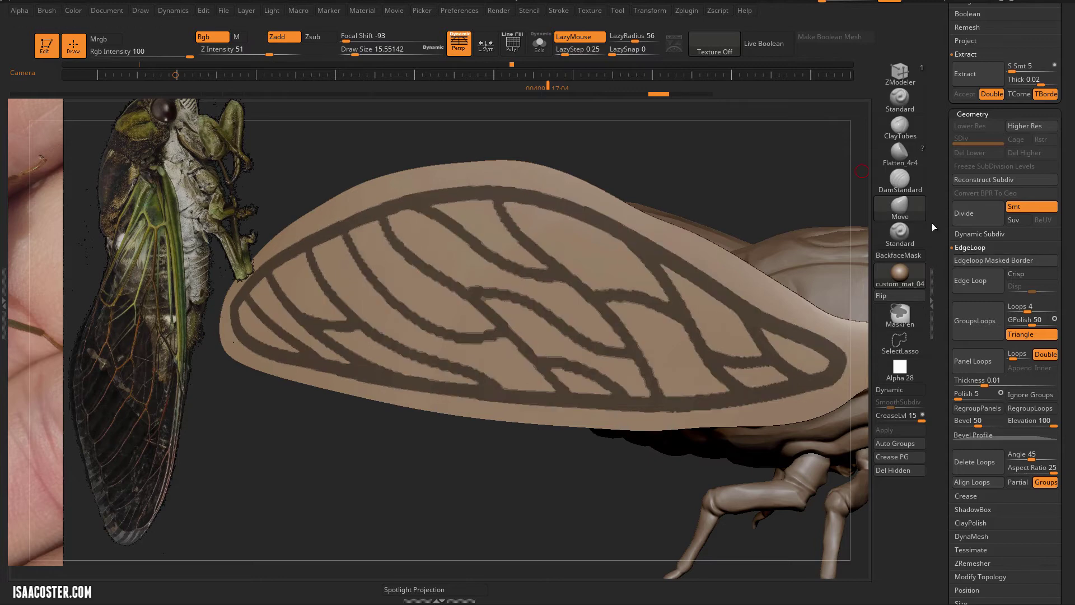
key(shift+f)
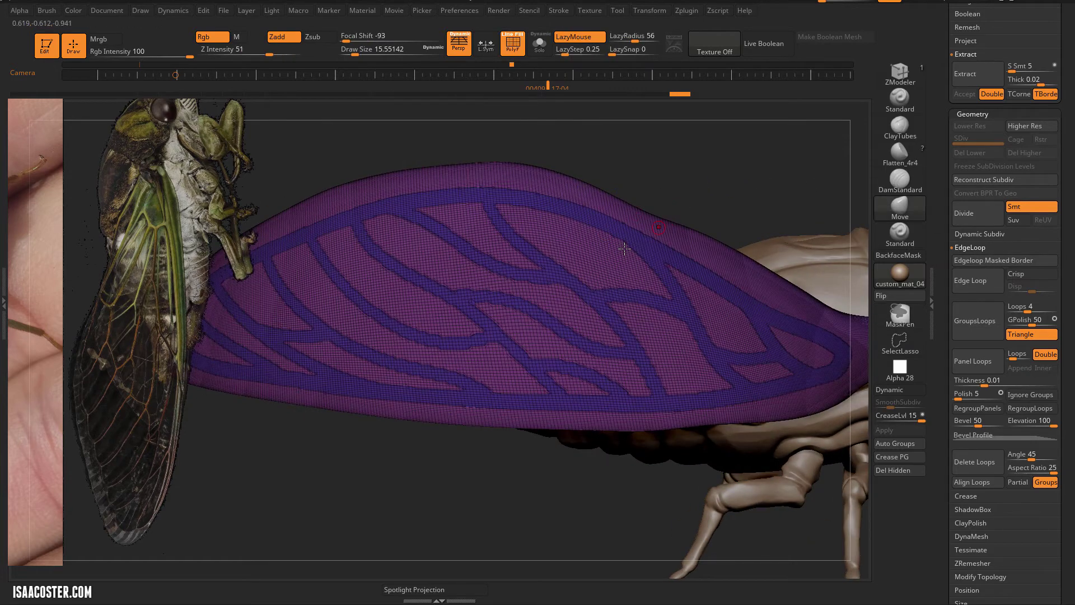
Isolate the wing's vein polygroup with the SelectRect selection brush and delete the hidden membrane geometry.
key(ctrl+shift)
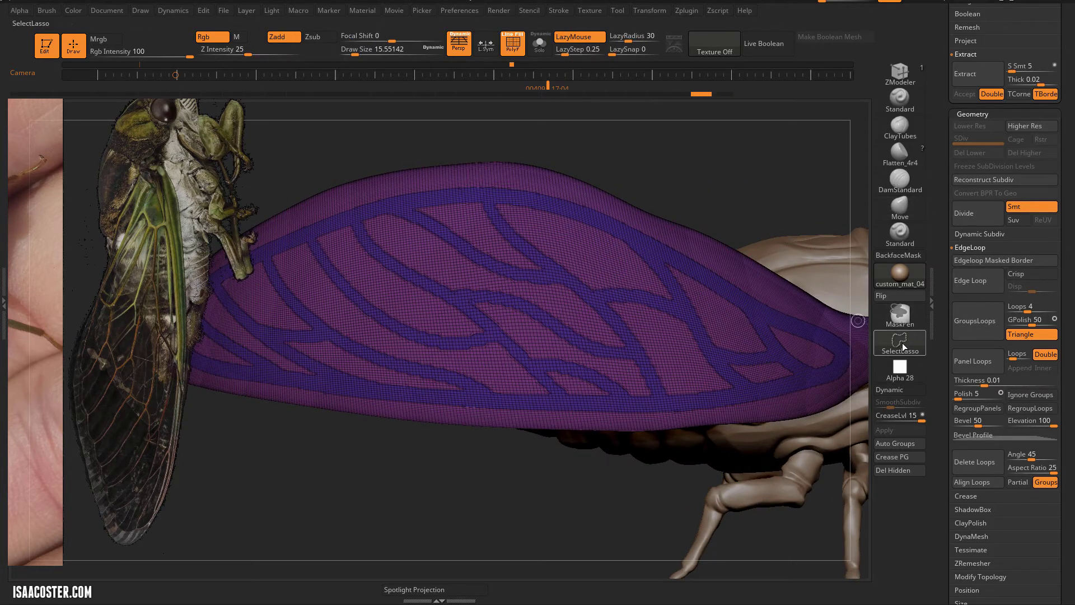
click(900, 341)
ctrl+shift+click(401, 414)
ctrl+shift+click(456, 269)
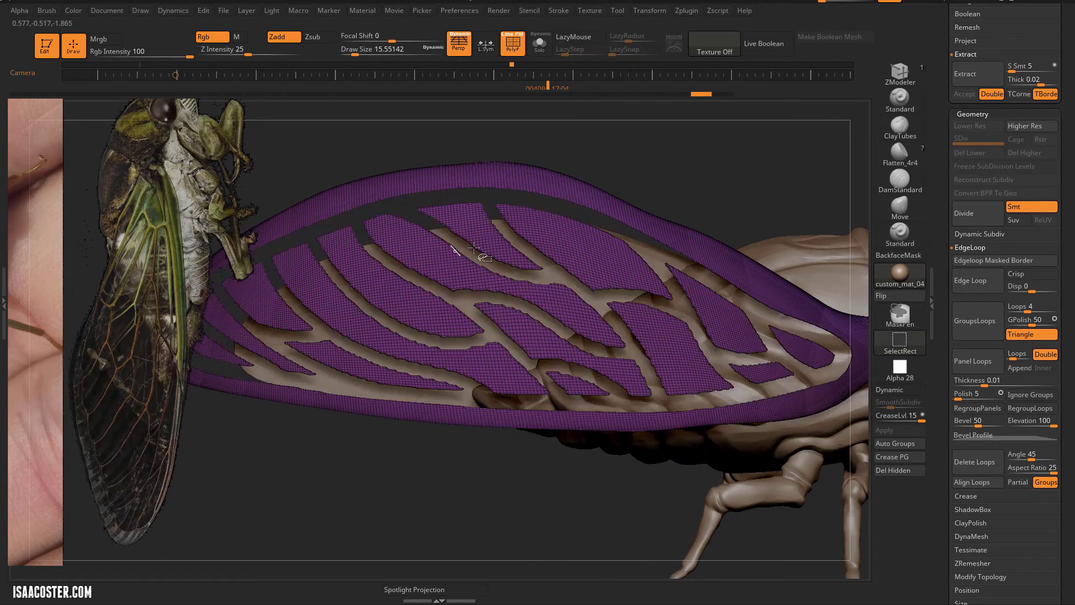
ctrl+shift+drag(681, 172, 810, 251)
key(shift+f)
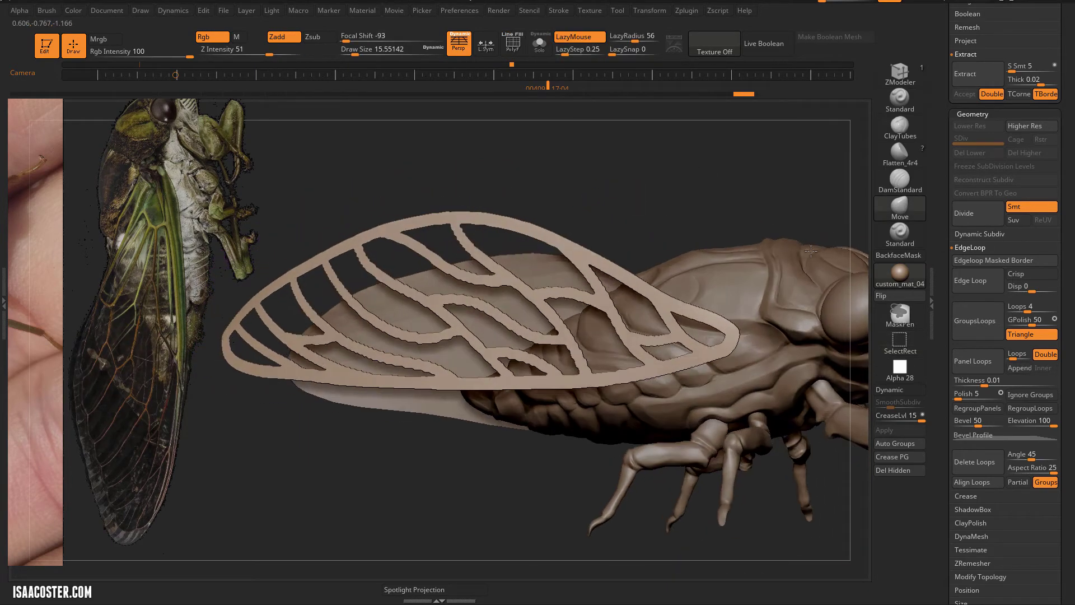
click(897, 470)
Smooth the jagged edges of the vein mesh with the Polish deformation.
drag(675, 251, 927, 272)
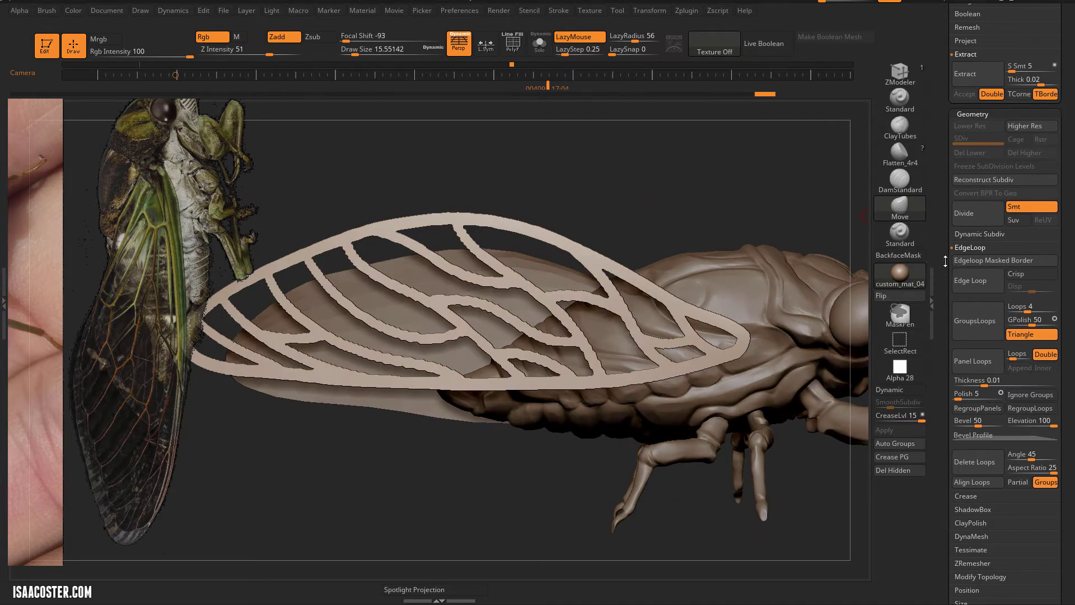
scroll(976, 309, down, 10)
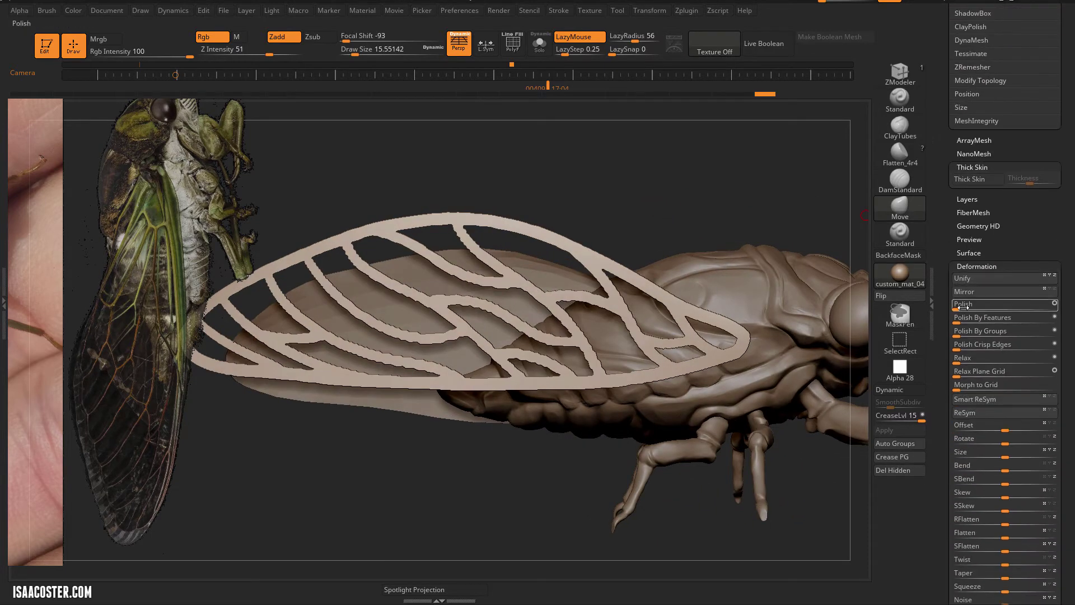
drag(962, 307, 988, 312)
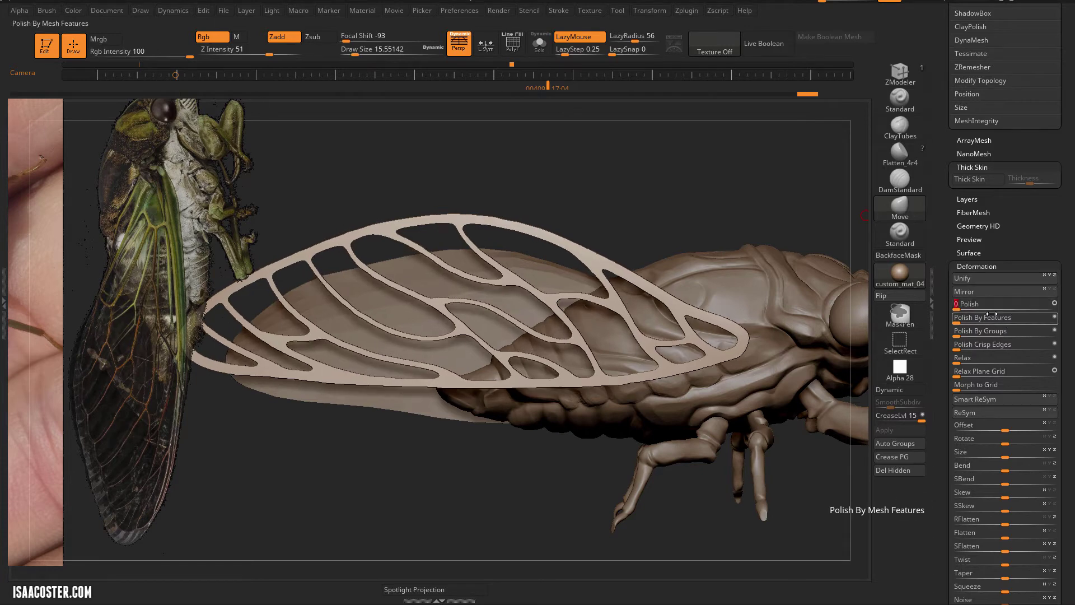
Choose the Move brush, show only the vein mesh in solo mode, and toggle its double-sided display.
mouse_move(687, 198)
mouse_down()
mouse_move(639, 165)
mouse_move(699, 188)
mouse_move(723, 174)
mouse_move(691, 180)
mouse_move(698, 166)
mouse_move(727, 194)
mouse_move(686, 203)
mouse_move(830, 242)
mouse_move(737, 212)
mouse_move(741, 254)
mouse_move(838, 231)
mouse_up()
key(b)
key(m)
key(v)
click(549, 51)
drag(1012, 234, 1012, 92)
click(975, 224)
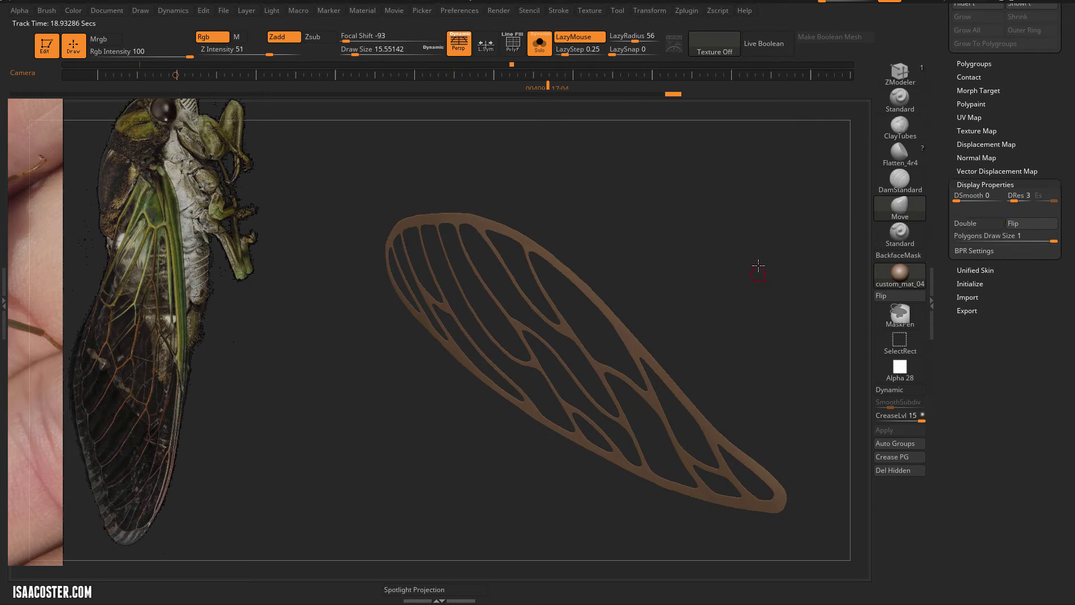
Inspect the polished vein mesh and its polygon frame up close.
drag(758, 267, 665, 314)
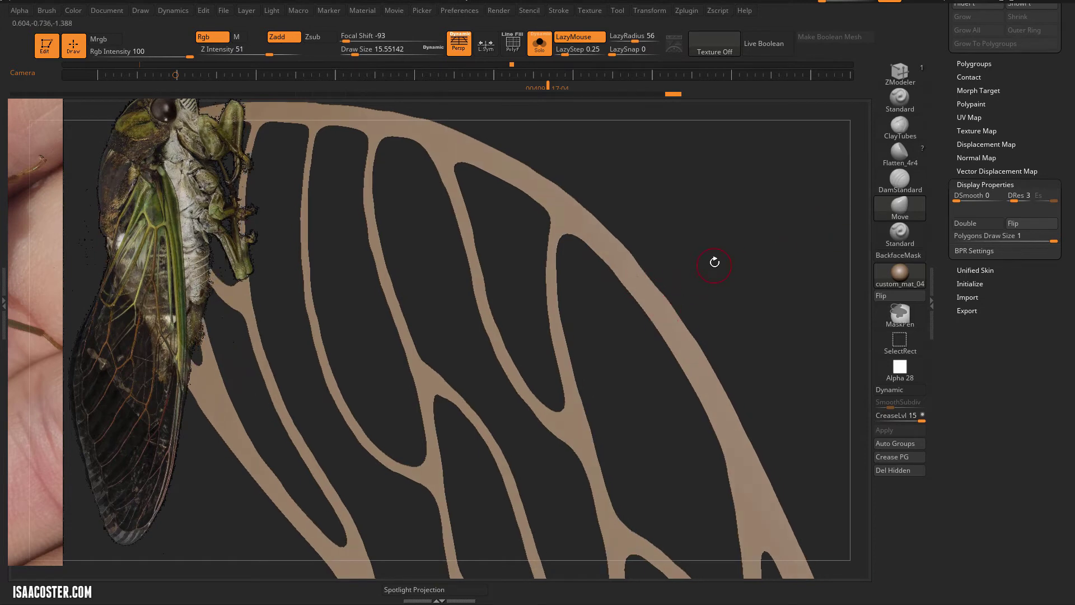
key(shift+f)
mouse_move(758, 260)
mouse_down()
mouse_move(653, 263)
mouse_move(679, 300)
mouse_move(717, 271)
mouse_move(756, 283)
mouse_move(682, 183)
mouse_up()
key(shift+f)
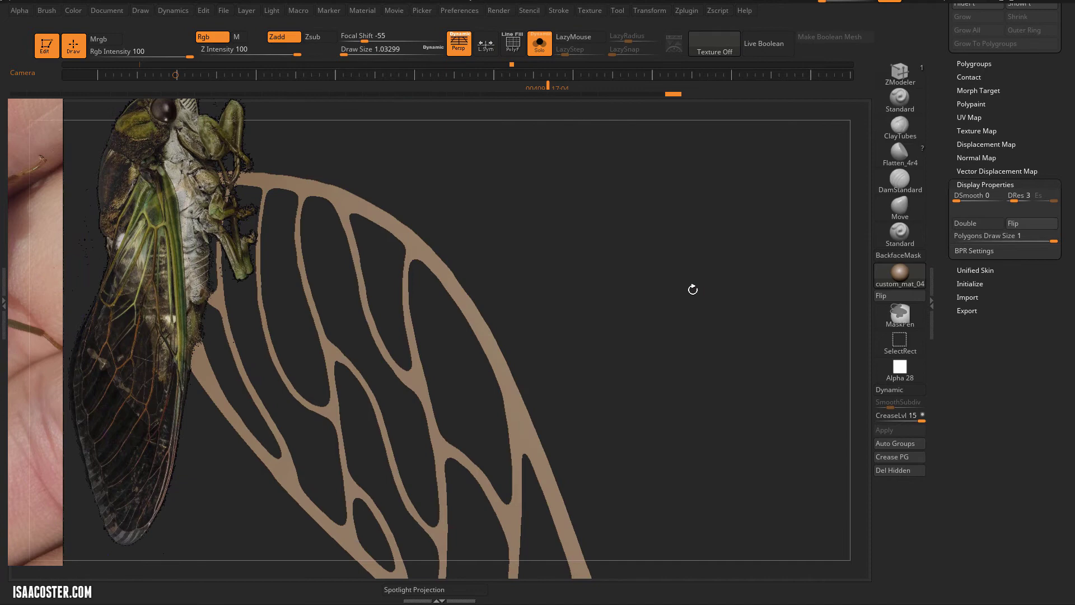
drag(693, 289, 729, 218)
Try remeshing the vein mesh with ZRemesher at a target polygon count of 5 and check the vein shapes.
drag(1052, 118, 1055, 325)
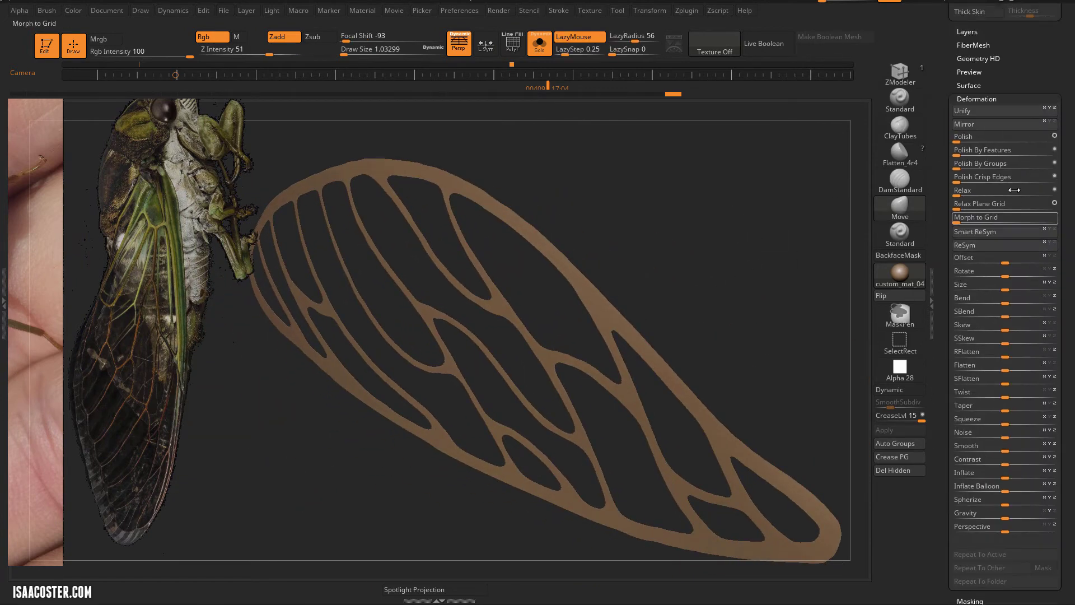
drag(944, 119, 945, 207)
scroll(944, 207, up, 10)
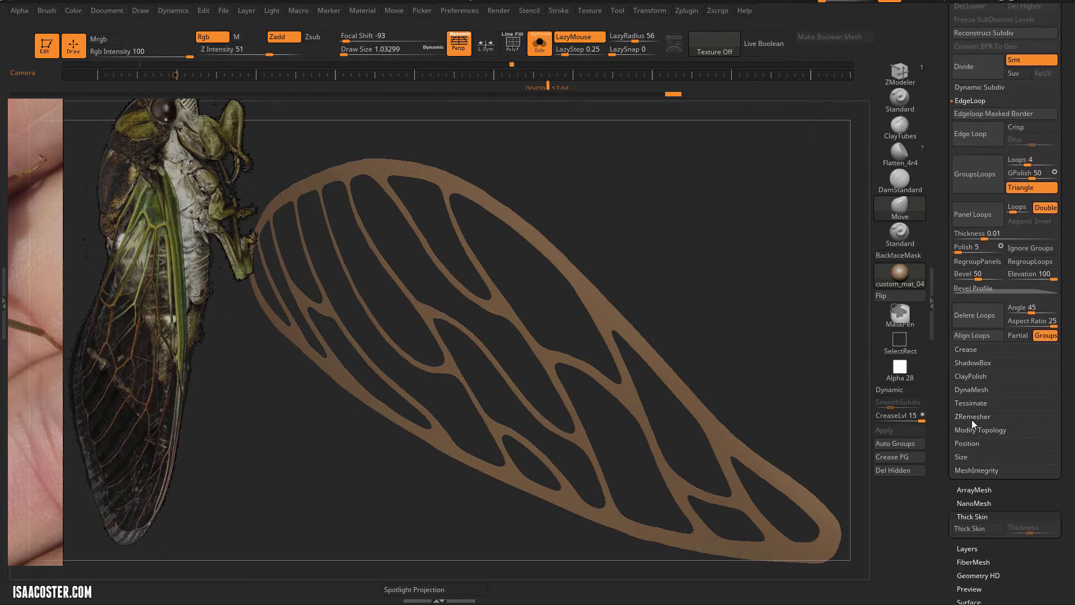
click(973, 418)
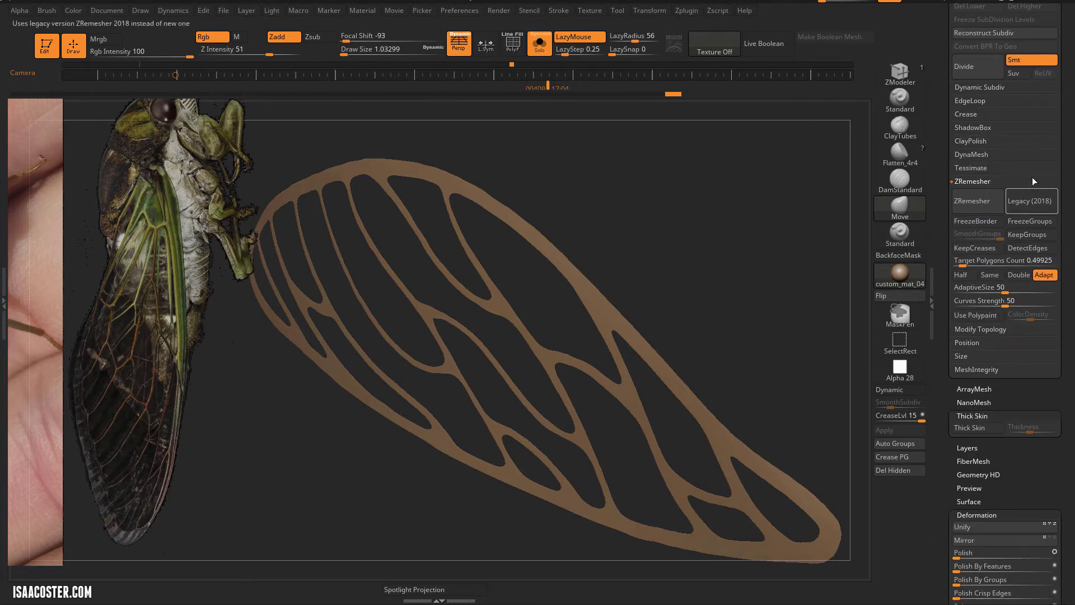
click(1008, 260)
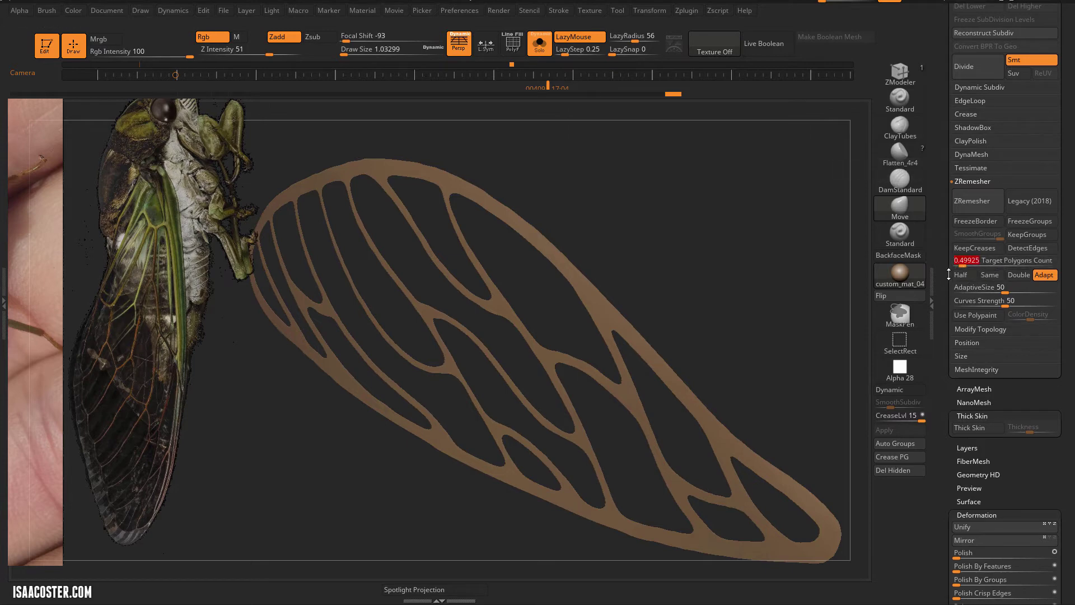
text(5)
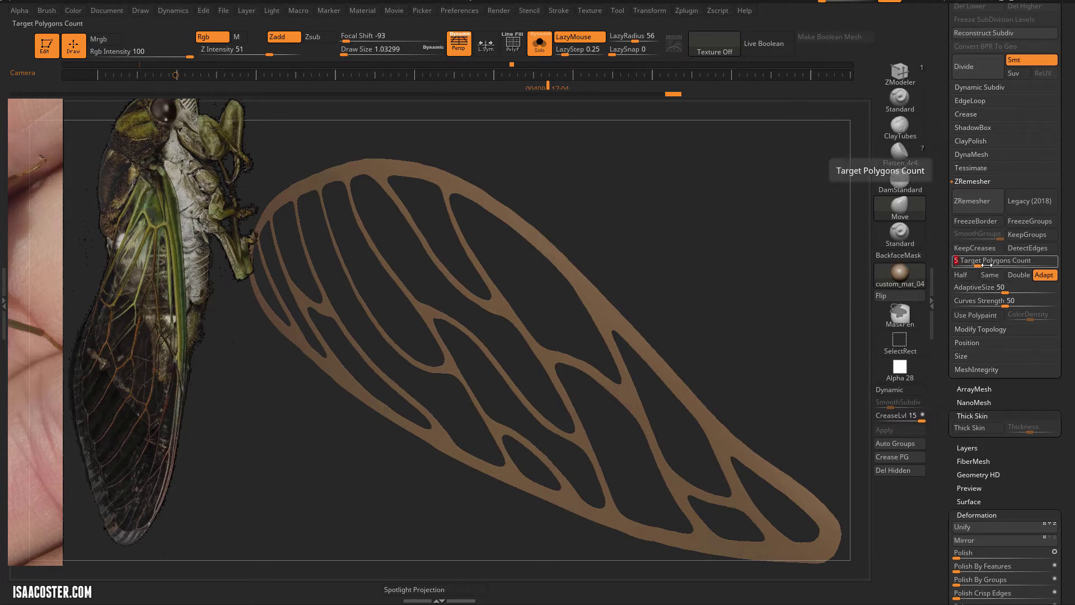
key(Return)
mouse_move(729, 264)
mouse_down()
mouse_move(743, 242)
mouse_move(758, 247)
mouse_move(764, 201)
mouse_move(755, 199)
mouse_move(747, 244)
mouse_move(742, 213)
mouse_move(747, 235)
mouse_up()
click(969, 202)
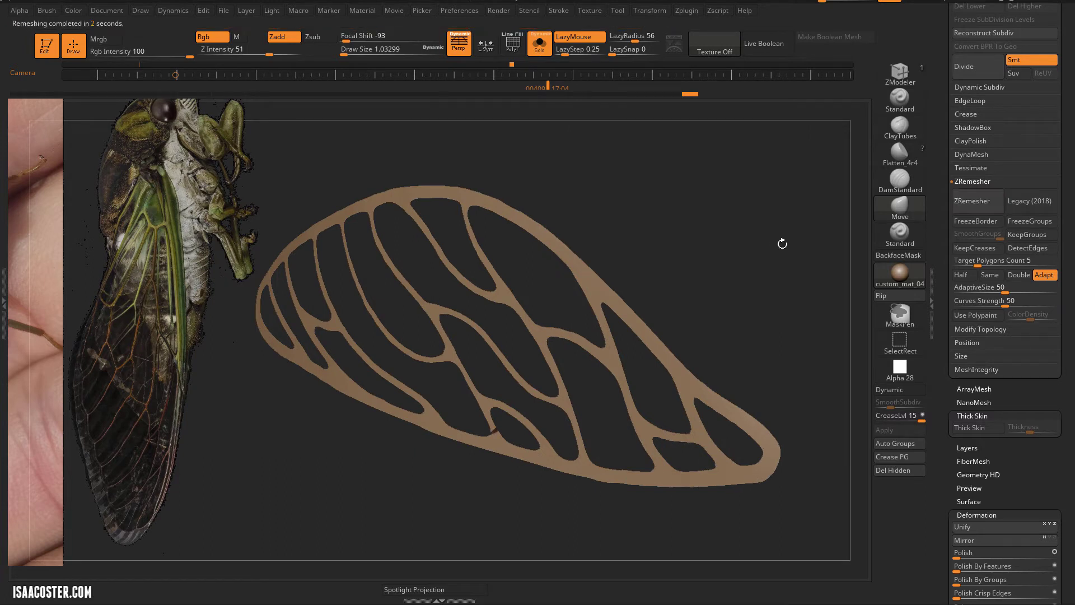
drag(782, 243, 762, 251)
drag(518, 416, 550, 489)
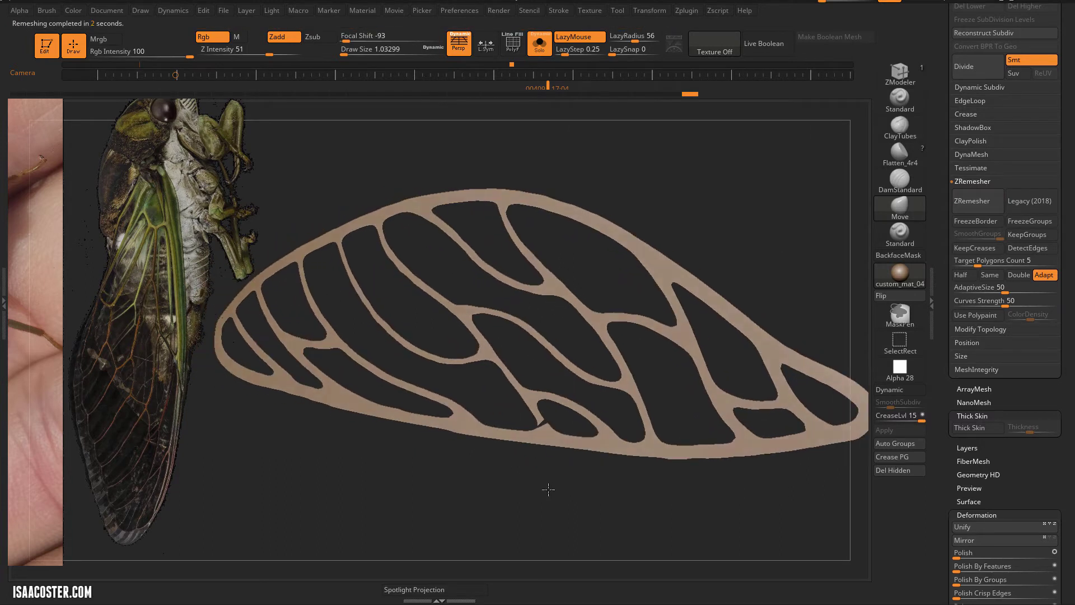
Remesh the vein mesh with ZRemesher using AdaptiveSize 75 and a target polygon count of 6, and check its polygon flow.
click(1000, 287)
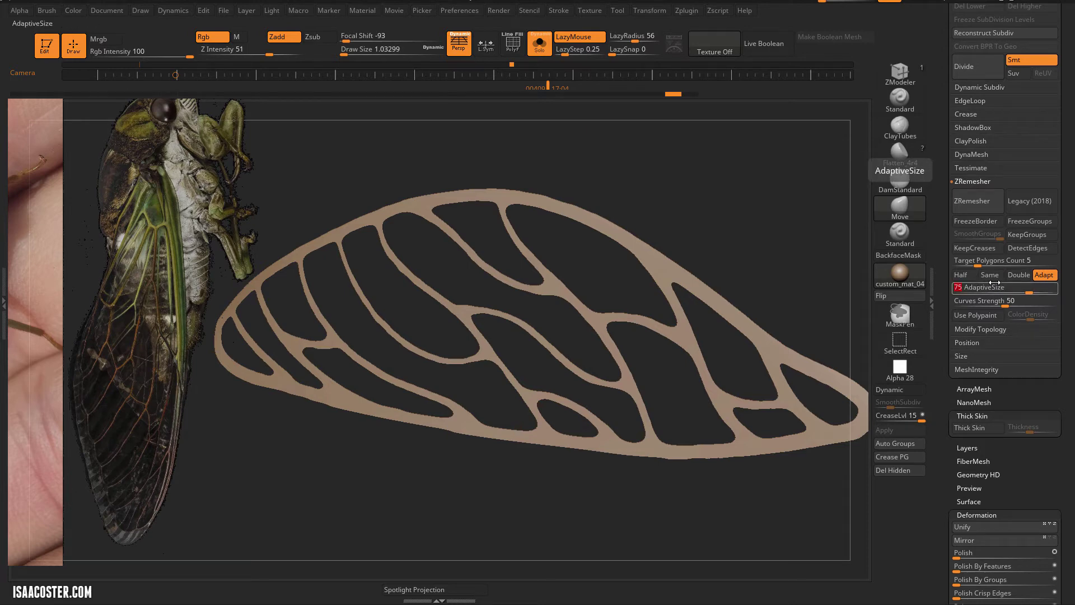
click(985, 201)
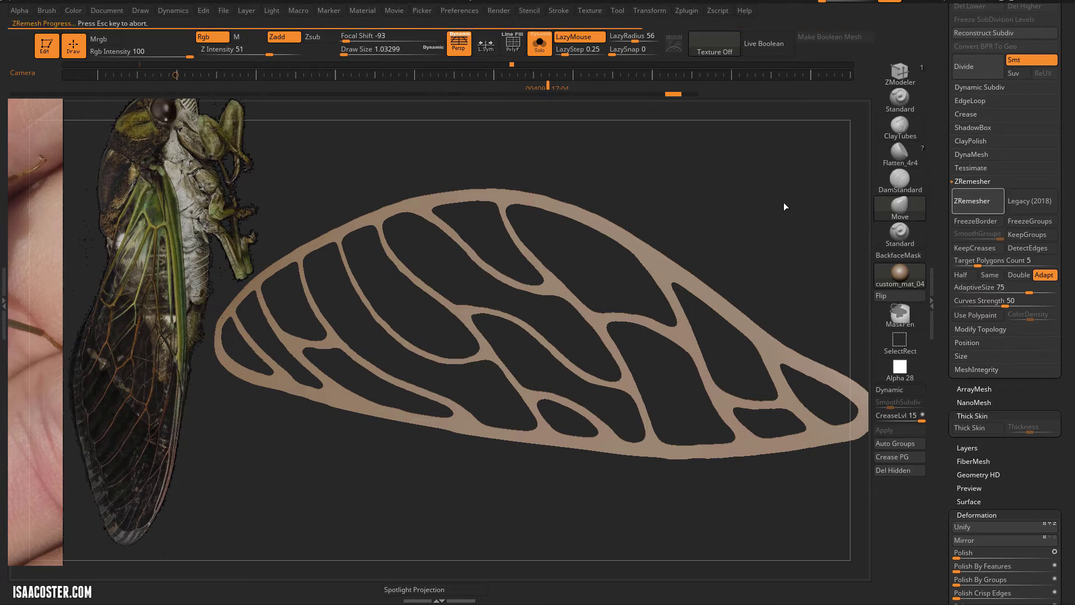
click(972, 261)
text(6)
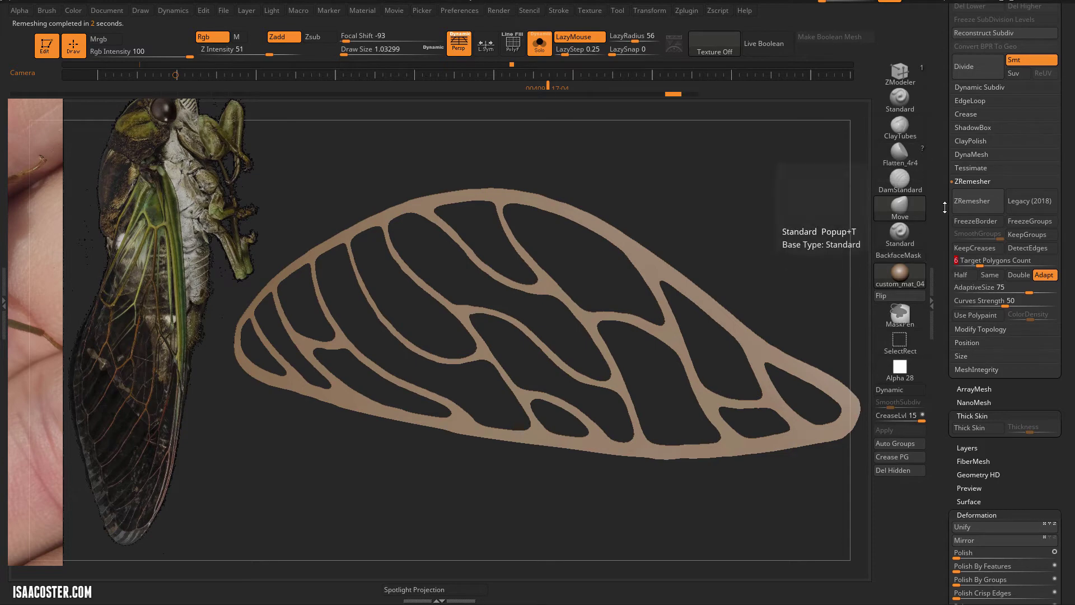
click(974, 202)
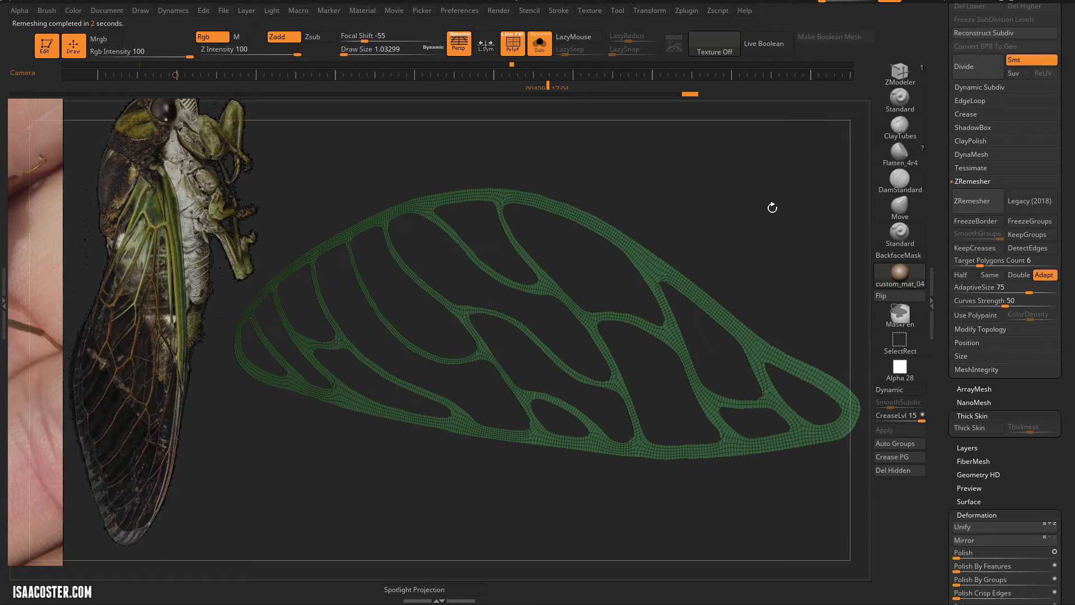
mouse_move(772, 207)
mouse_down()
mouse_move(766, 221)
mouse_move(780, 211)
mouse_move(793, 302)
mouse_move(762, 289)
mouse_move(761, 276)
mouse_move(832, 183)
mouse_move(855, 183)
mouse_move(793, 208)
mouse_move(811, 201)
mouse_move(711, 204)
mouse_move(709, 179)
mouse_up()
drag(733, 253, 806, 229)
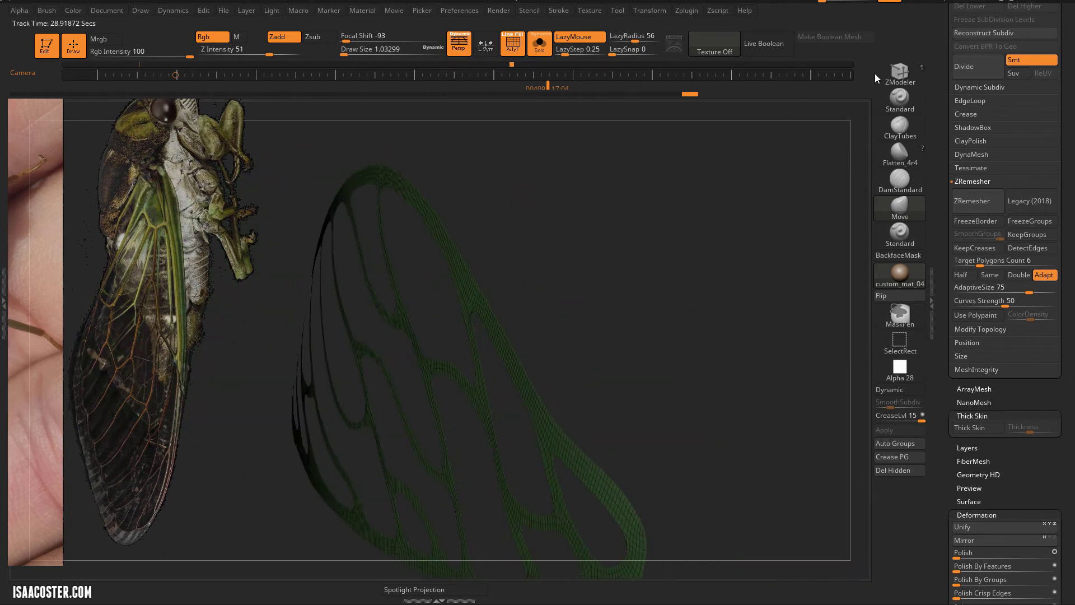
Extrude the entire flat vein mesh with the ZModeler QMesh polygon action to give the veins thickness, and check the sides.
click(896, 75)
mouse_move(718, 301)
mouse_down()
mouse_move(731, 297)
mouse_move(746, 364)
mouse_move(723, 439)
mouse_move(453, 420)
mouse_move(566, 243)
mouse_move(602, 240)
mouse_up()
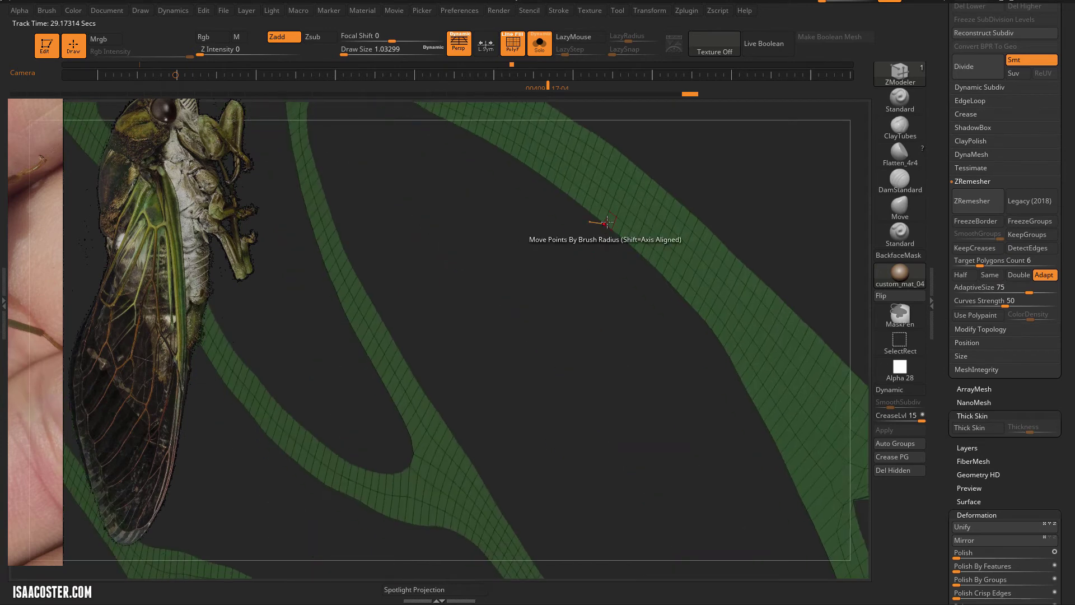
key(space)
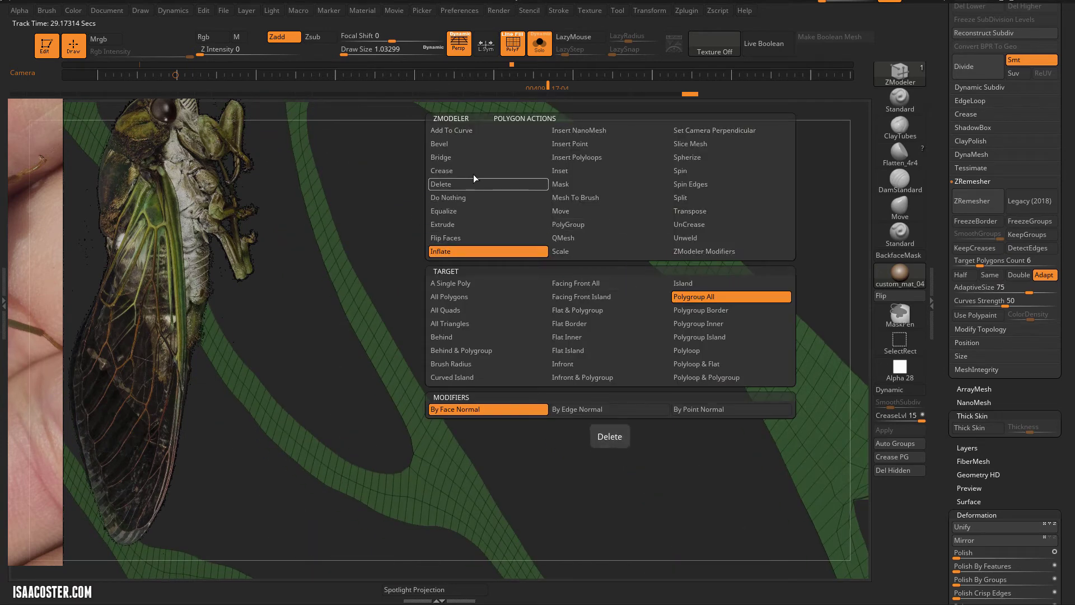
click(567, 235)
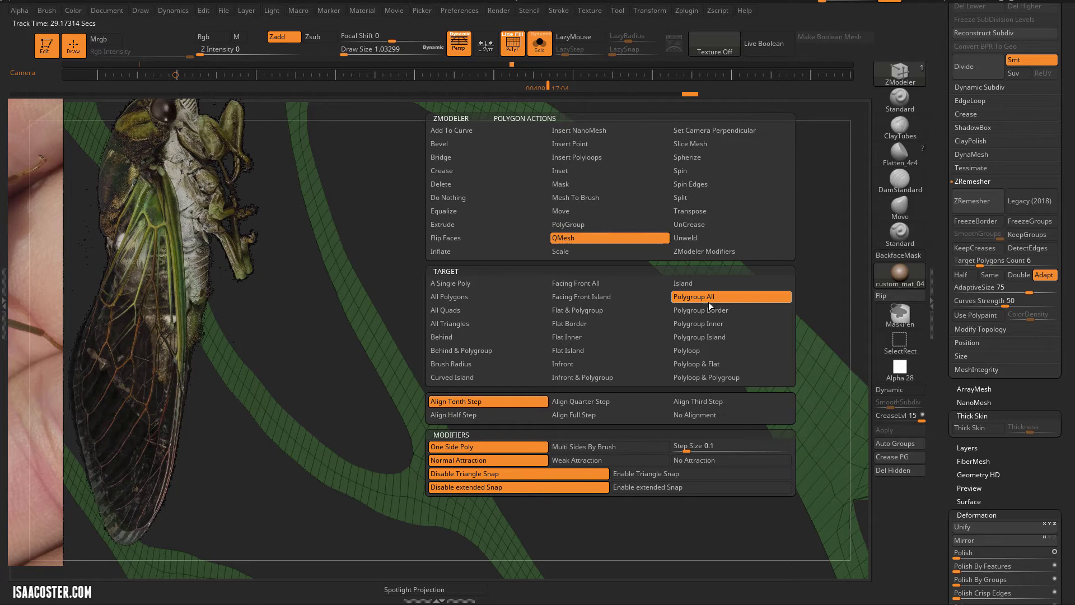
click(694, 310)
drag(771, 240, 684, 249)
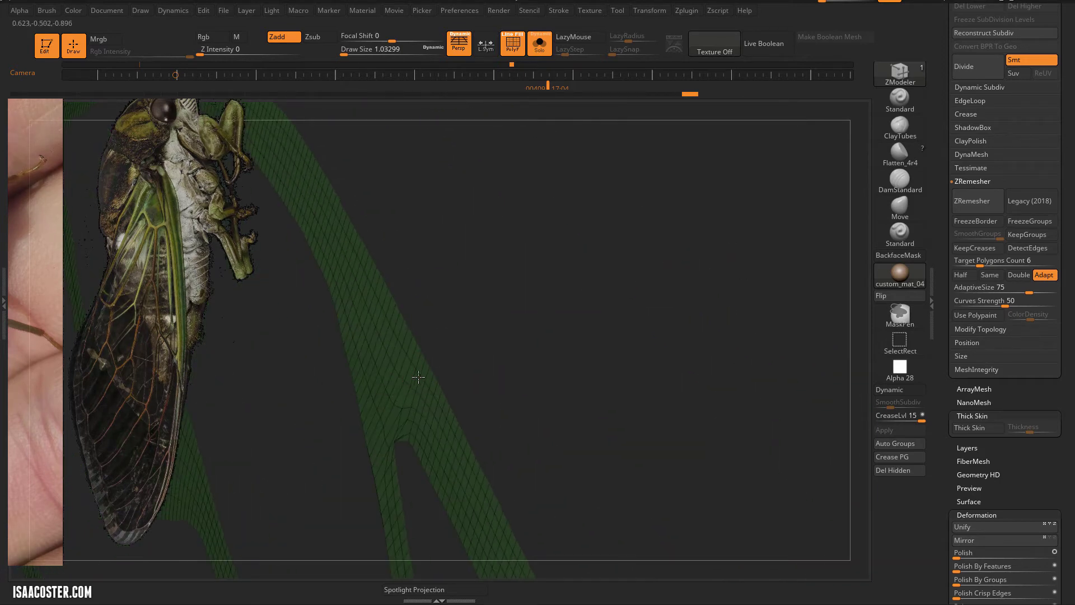
drag(418, 377, 460, 384)
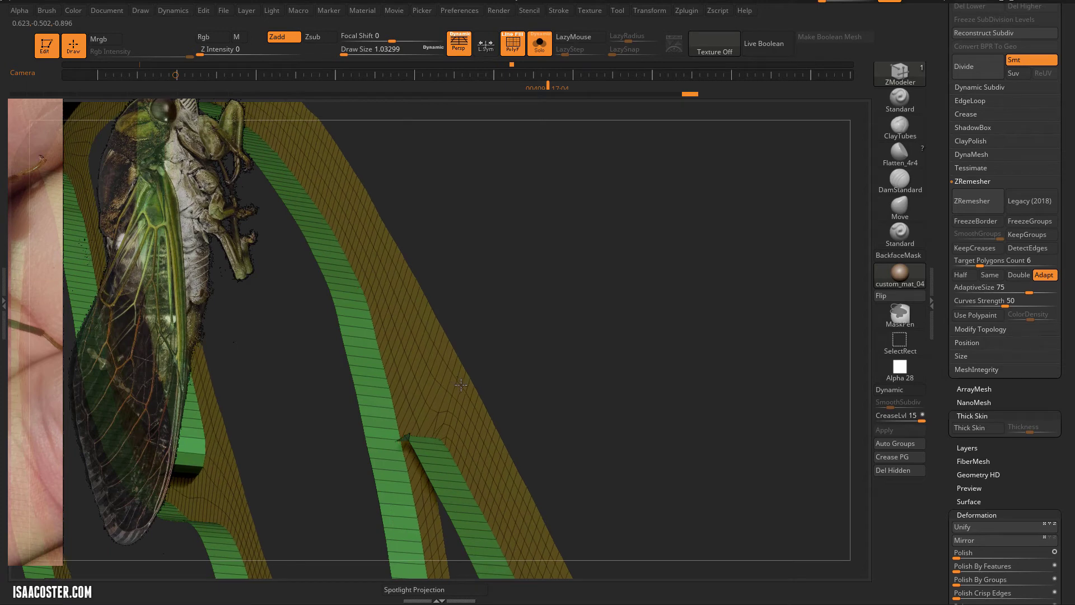
drag(693, 334, 688, 331)
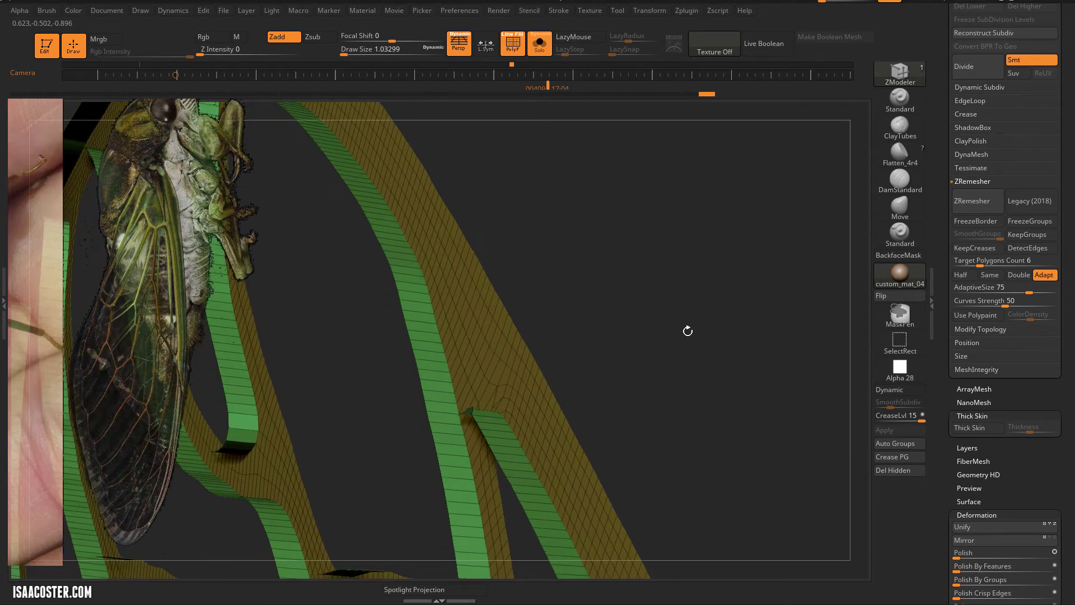
drag(599, 336, 380, 353)
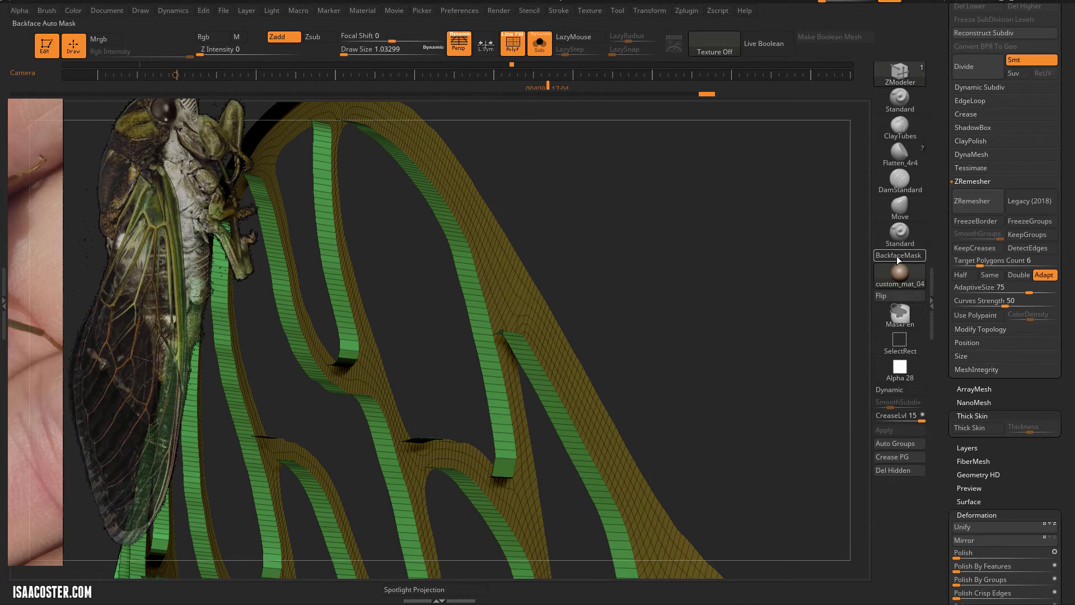
Flip the extruded vein mesh's face normals and check the side walls.
click(890, 297)
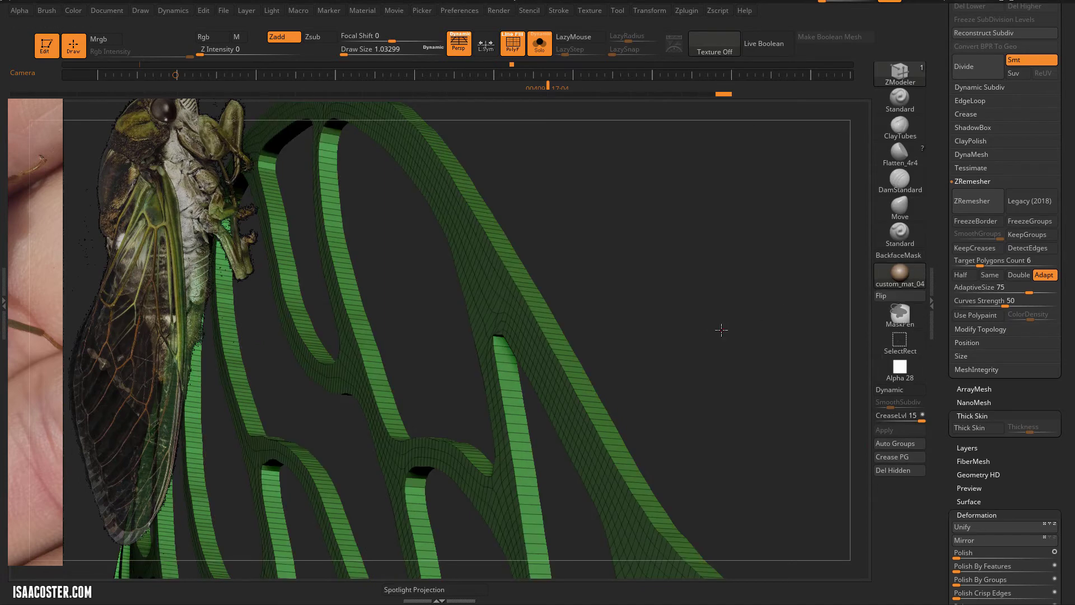
drag(721, 330, 711, 318)
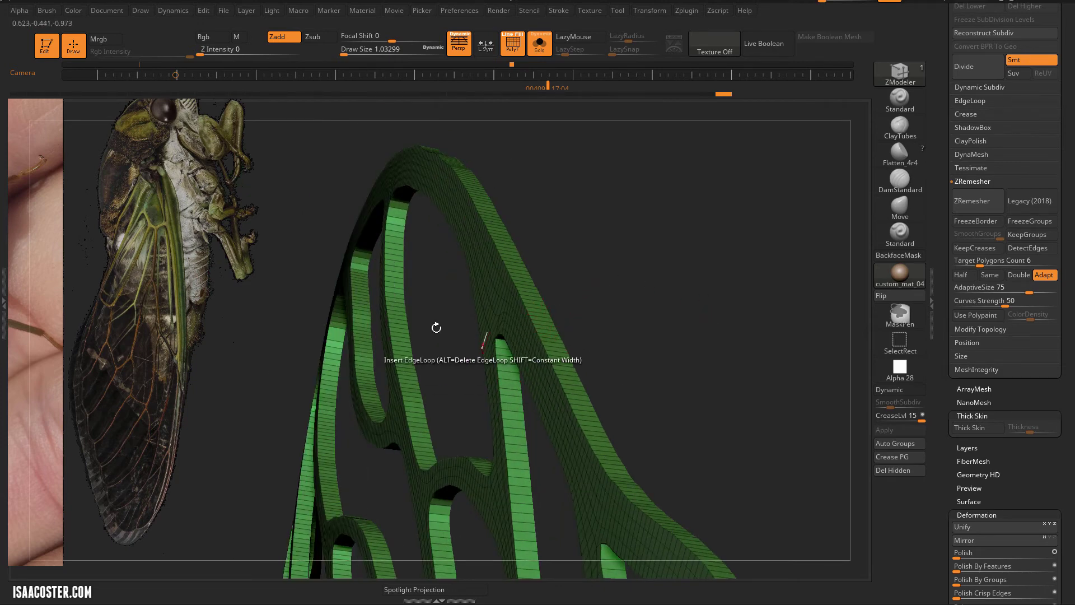
drag(648, 304, 660, 368)
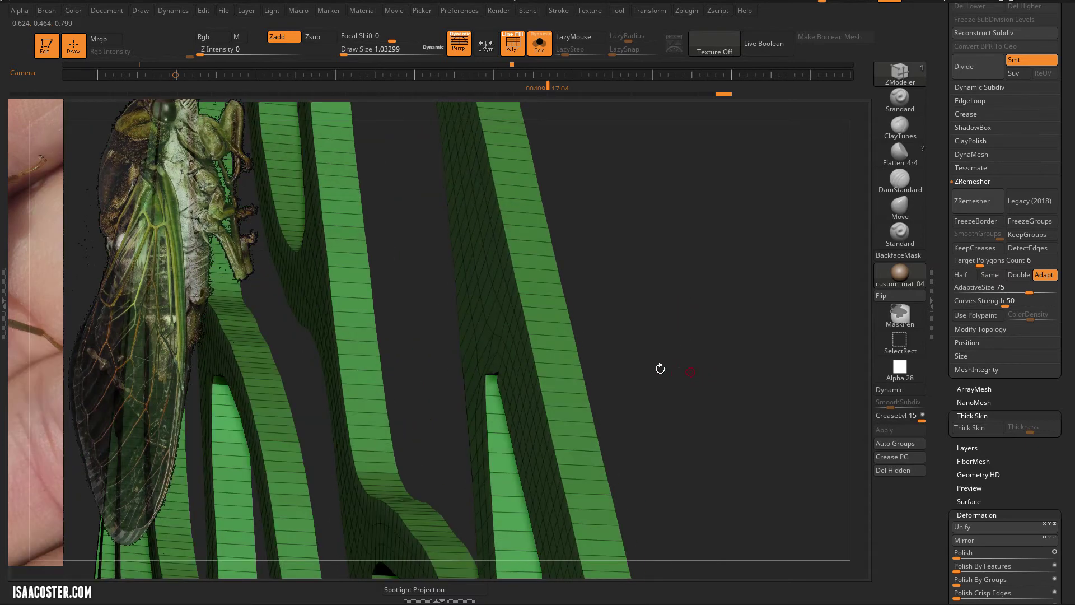
Insert edge loops along the side walls of the extruded veins with ZModeler.
click(567, 373)
drag(668, 357, 492, 436)
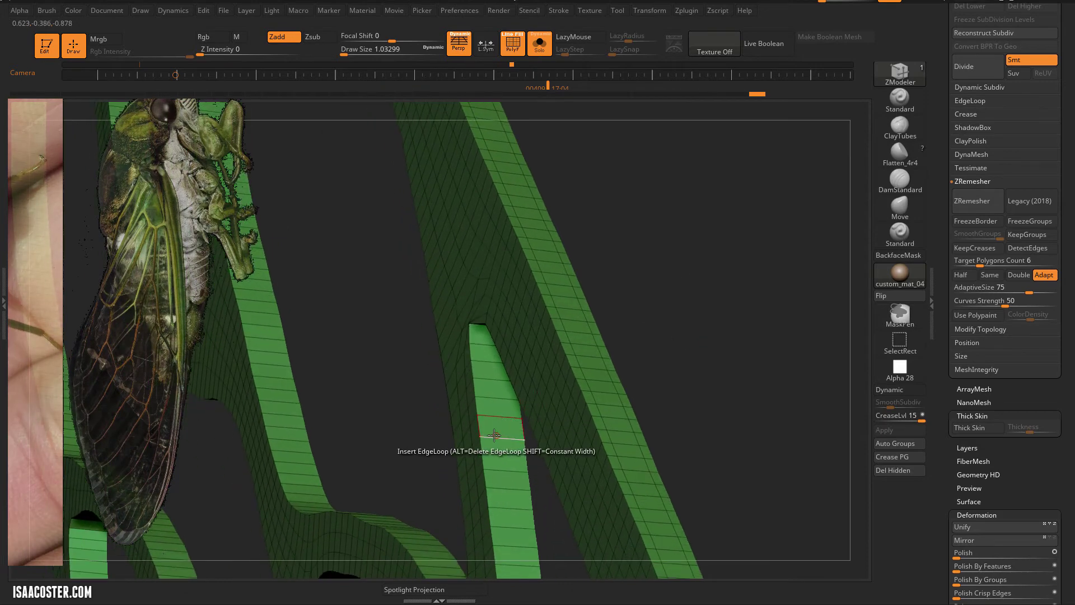
click(502, 436)
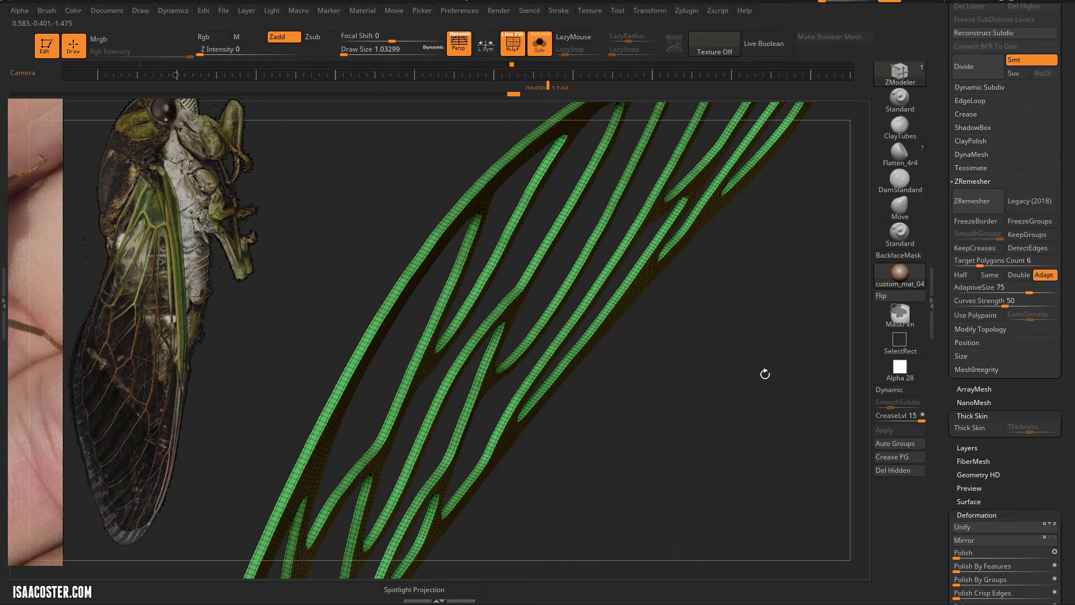
Isolate the veins' side walls by hiding the polygroups of the front and back faces.
drag(765, 374, 618, 438)
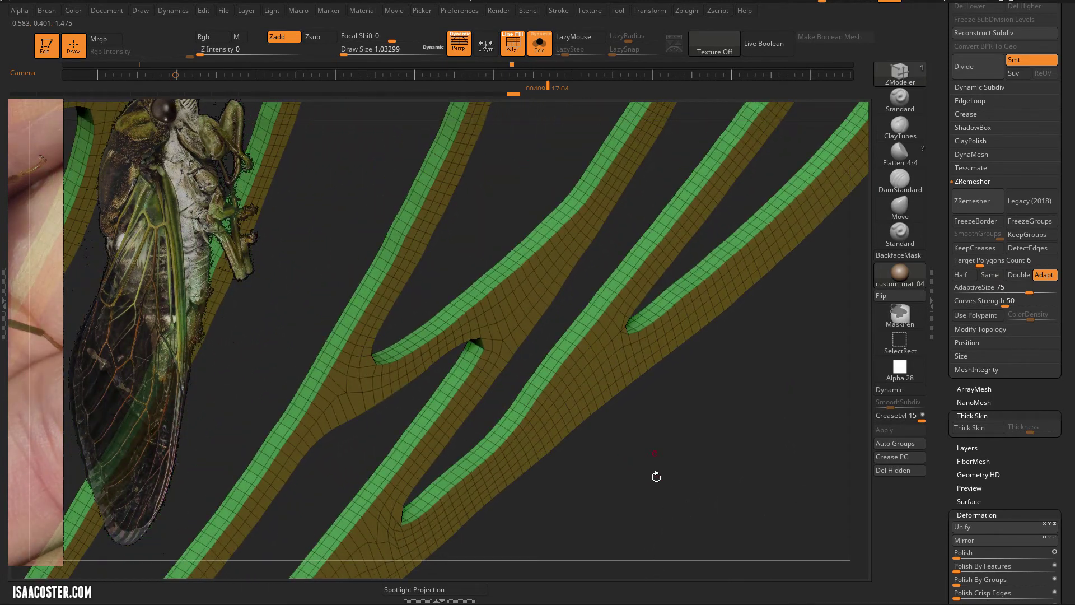
drag(645, 474, 637, 413)
right_drag(549, 342, 552, 504)
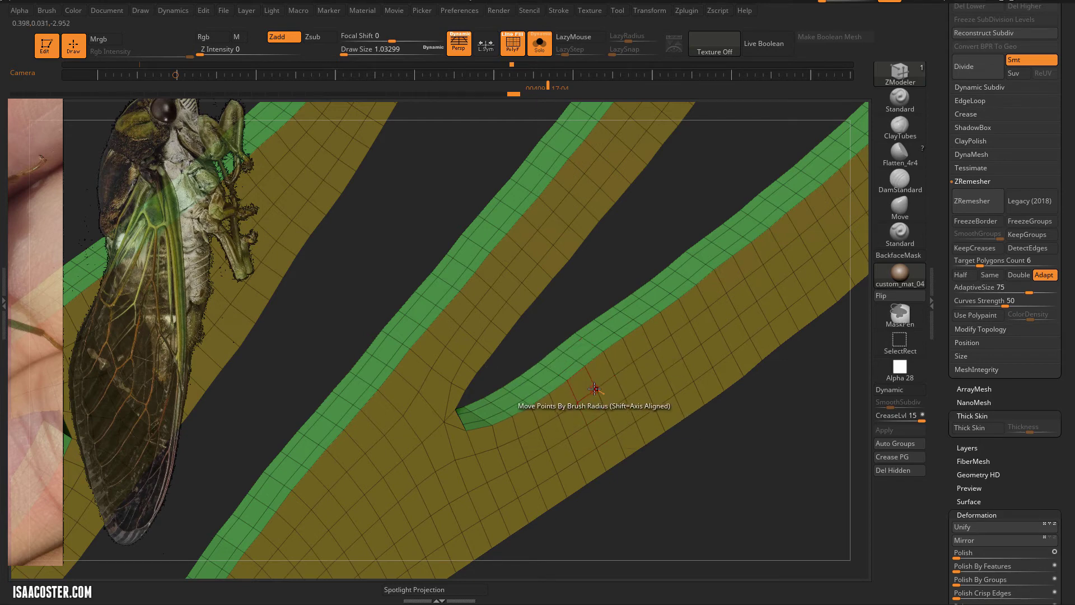
ctrl+shift+click(610, 378)
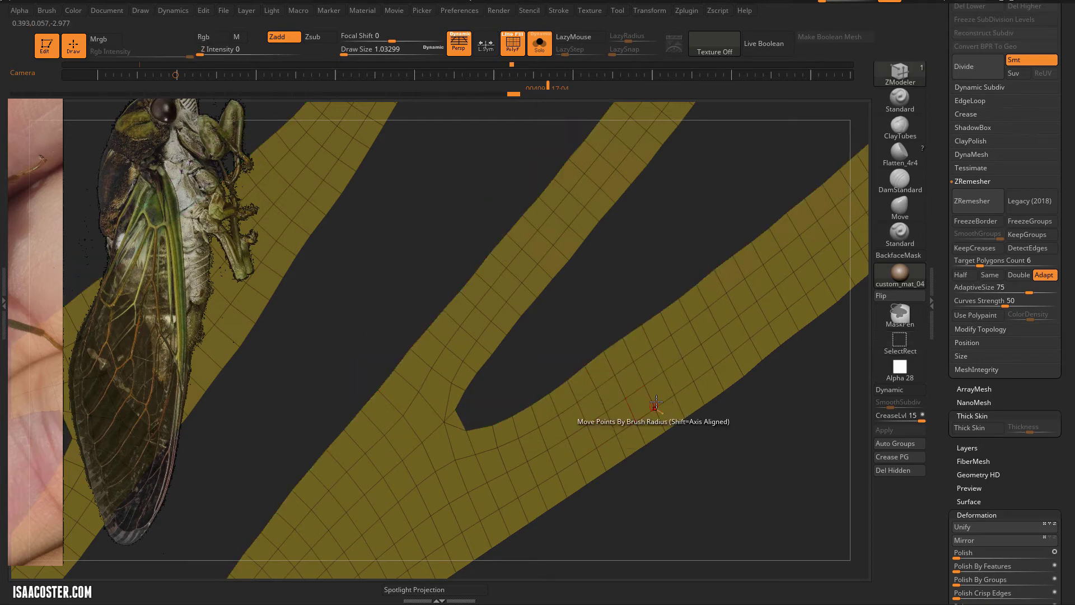
ctrl+shift+drag(712, 513, 717, 526)
drag(710, 512, 608, 473)
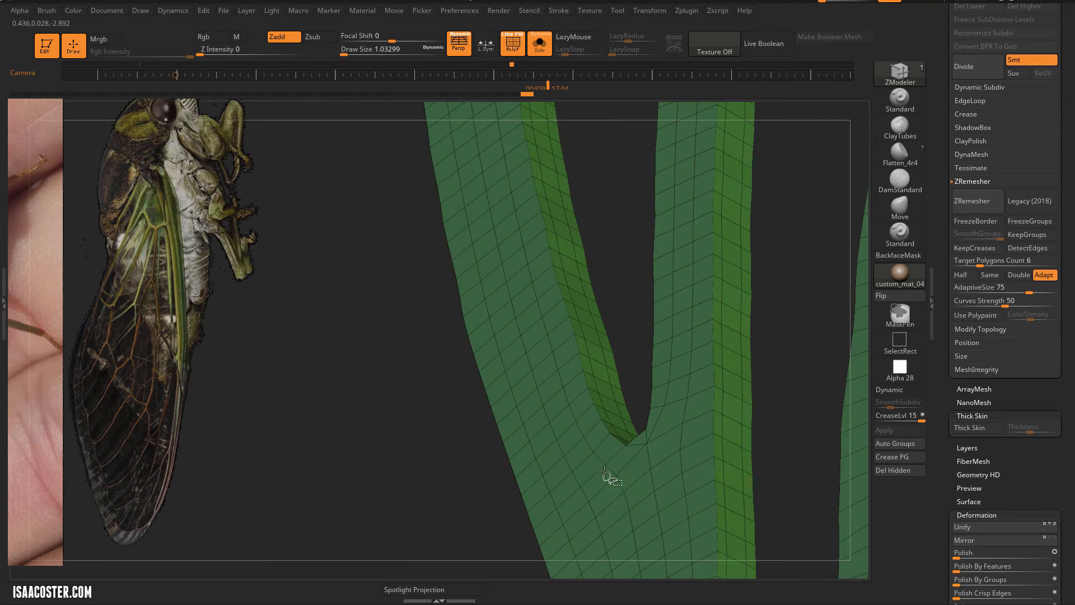
ctrl+shift+click(636, 468)
drag(643, 355, 521, 360)
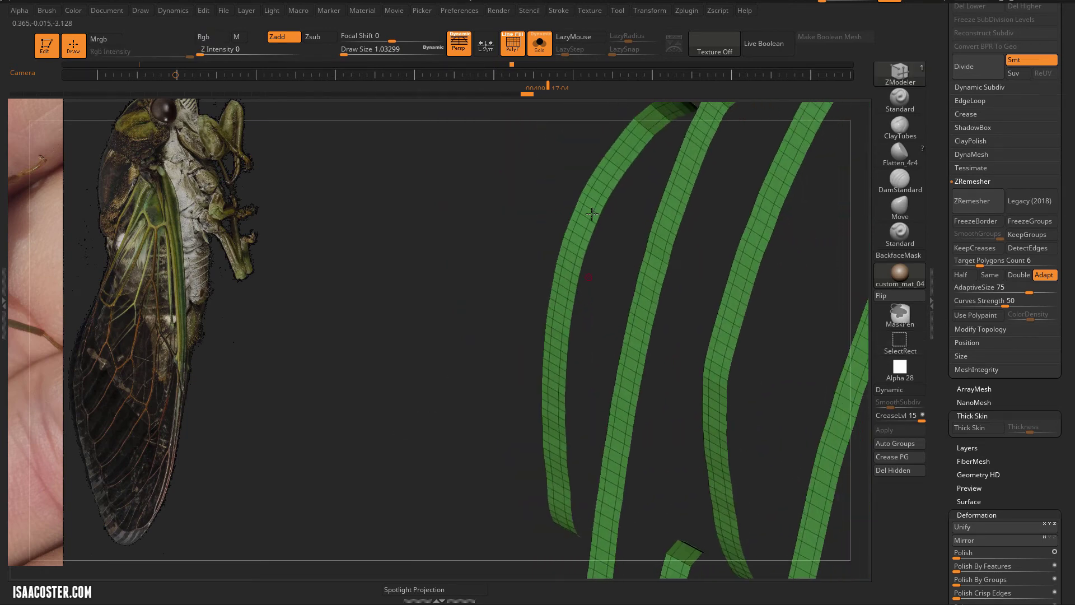
Group the visible side walls of the veins into one polygroup.
key(ctrl)
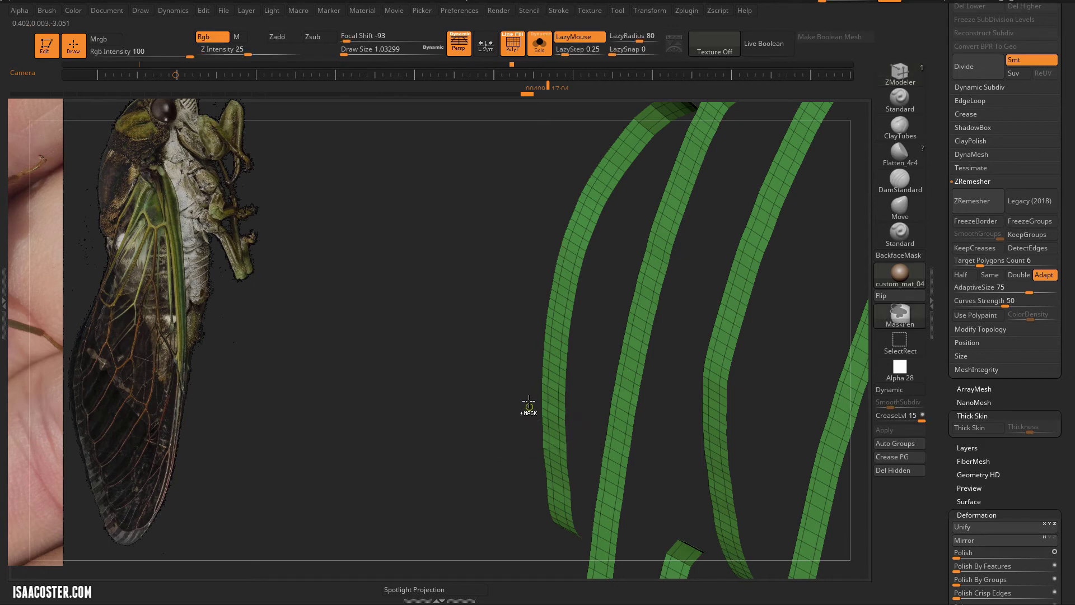
right_click(528, 391)
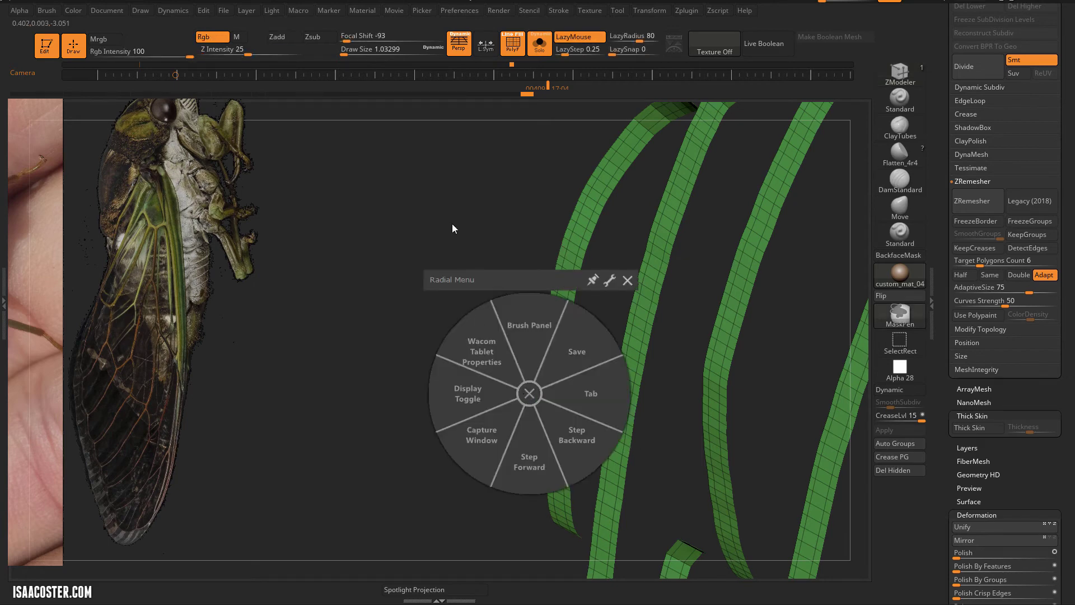
click(628, 278)
key(ctrl+w)
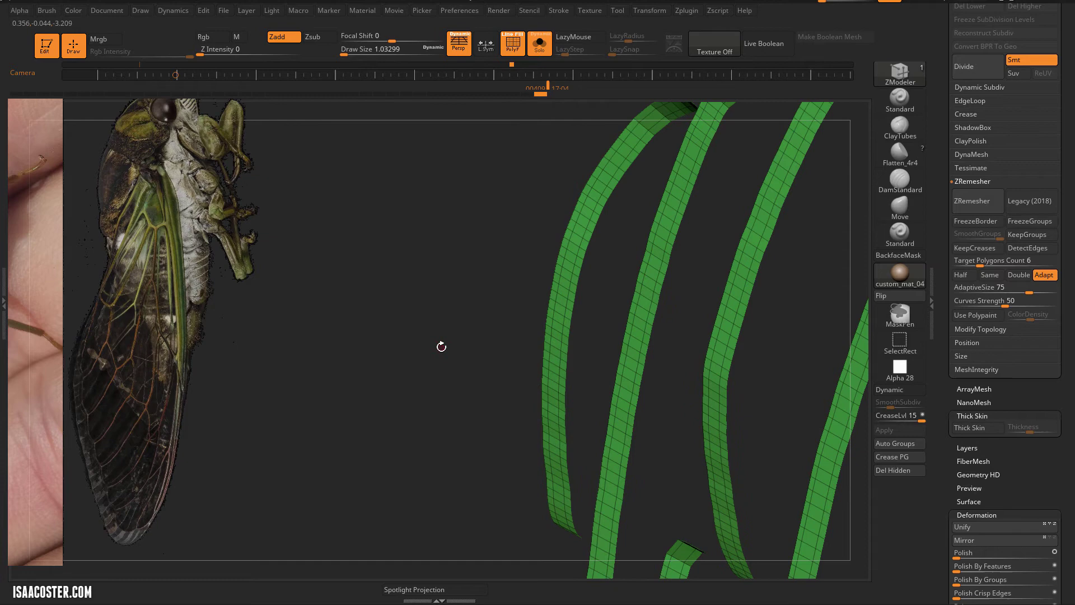
drag(441, 346, 489, 356)
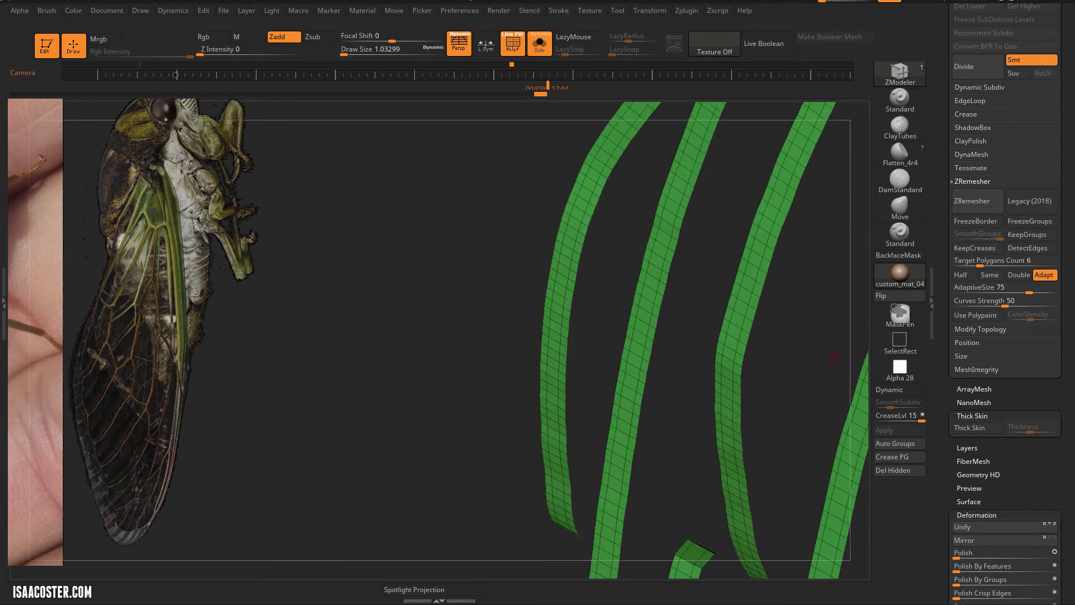
Shrink the visibility to the middle strip of the side walls and make it its own polygroup.
scroll(1022, 484, down, 10)
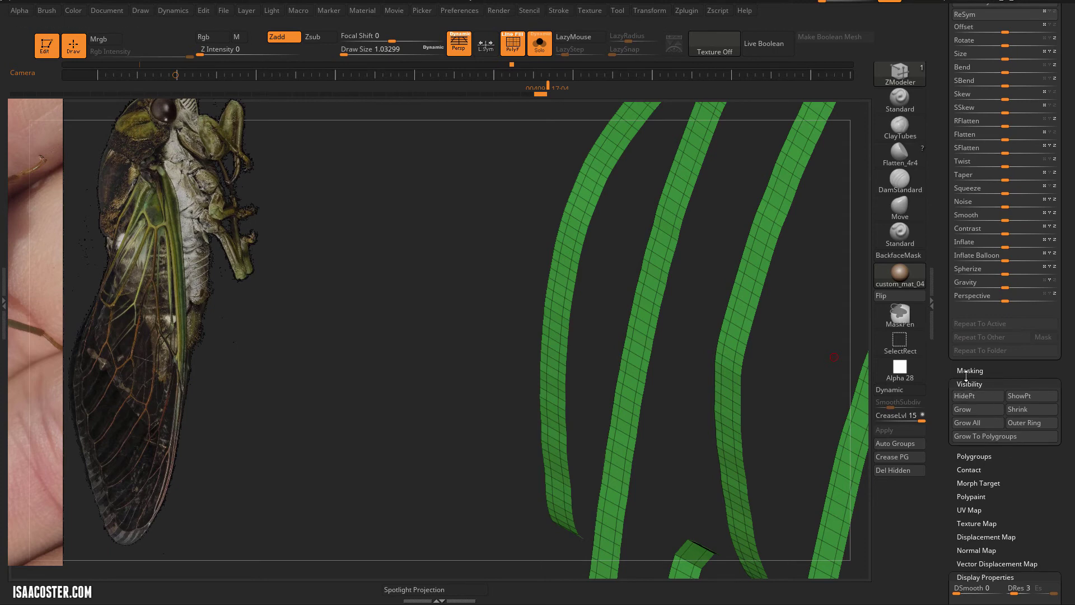
click(976, 383)
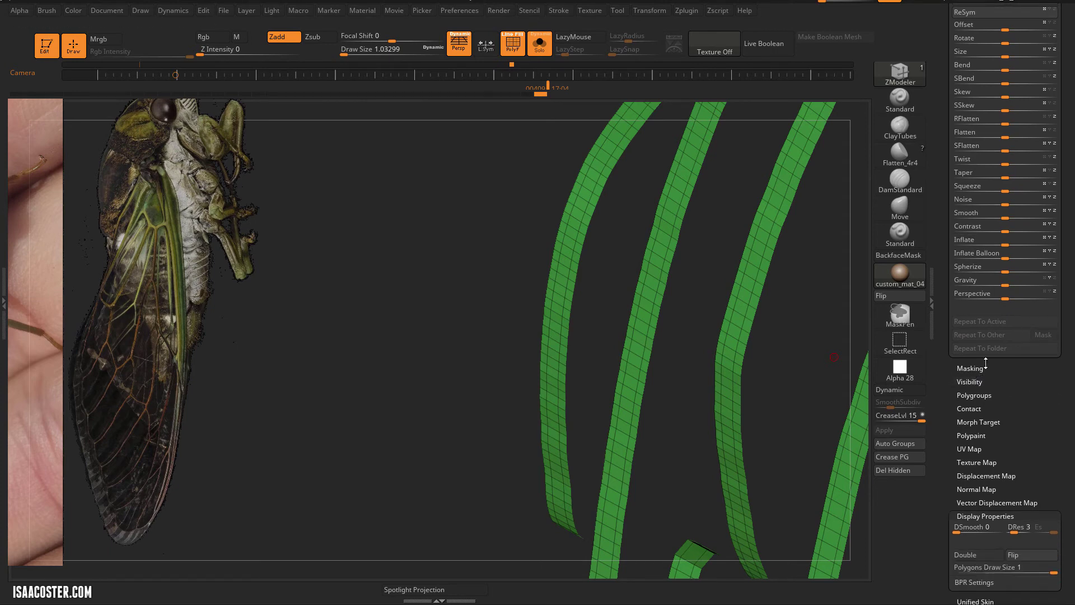
click(975, 381)
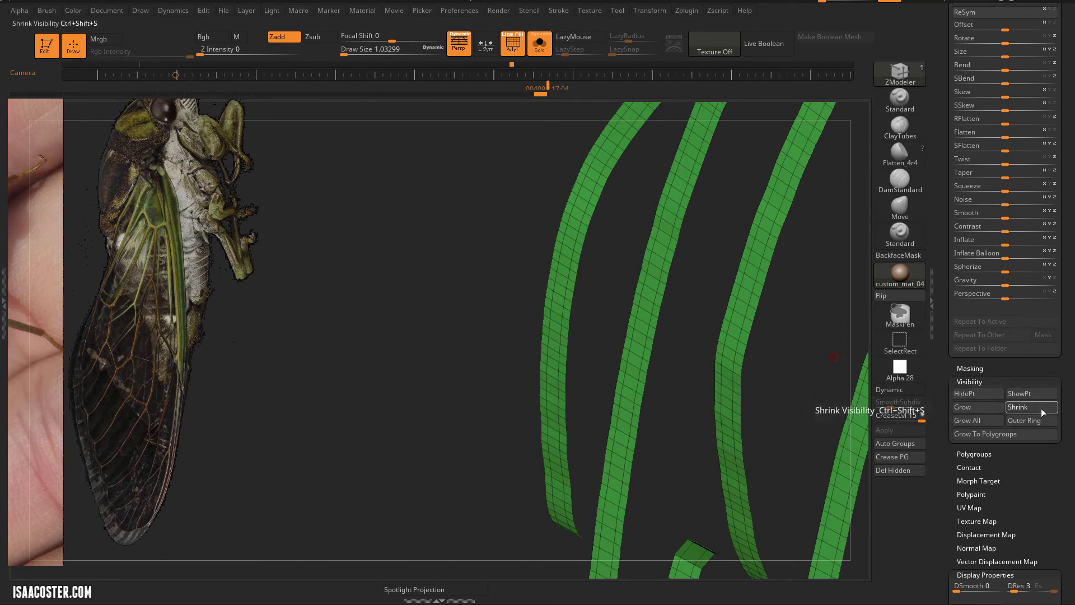
click(1041, 411)
key(ctrl)
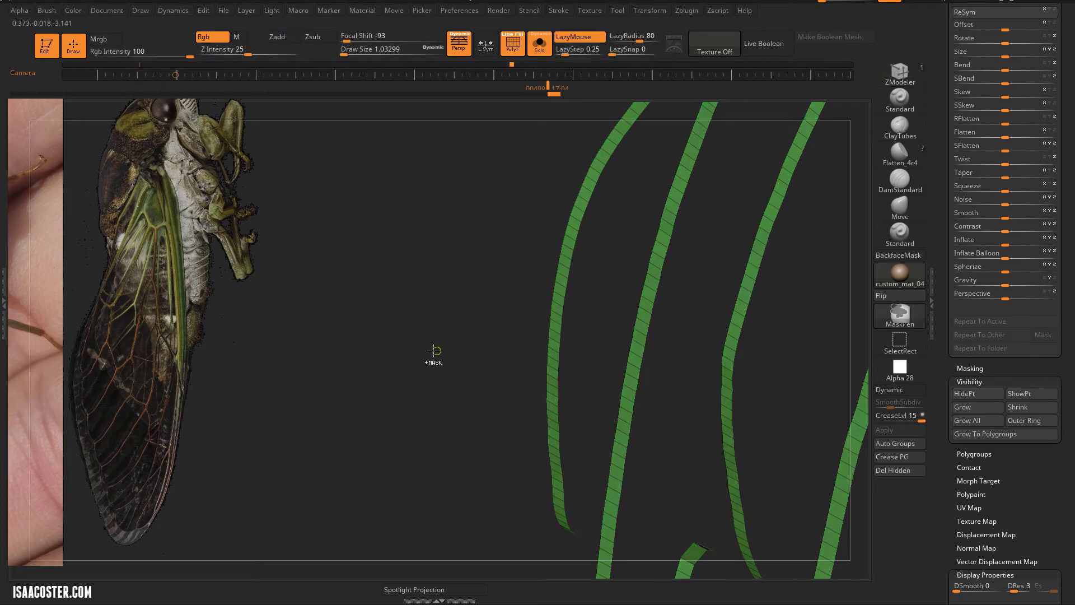
Show the whole vein mesh again and crease its polygroup borders.
ctrl+shift+click(436, 339)
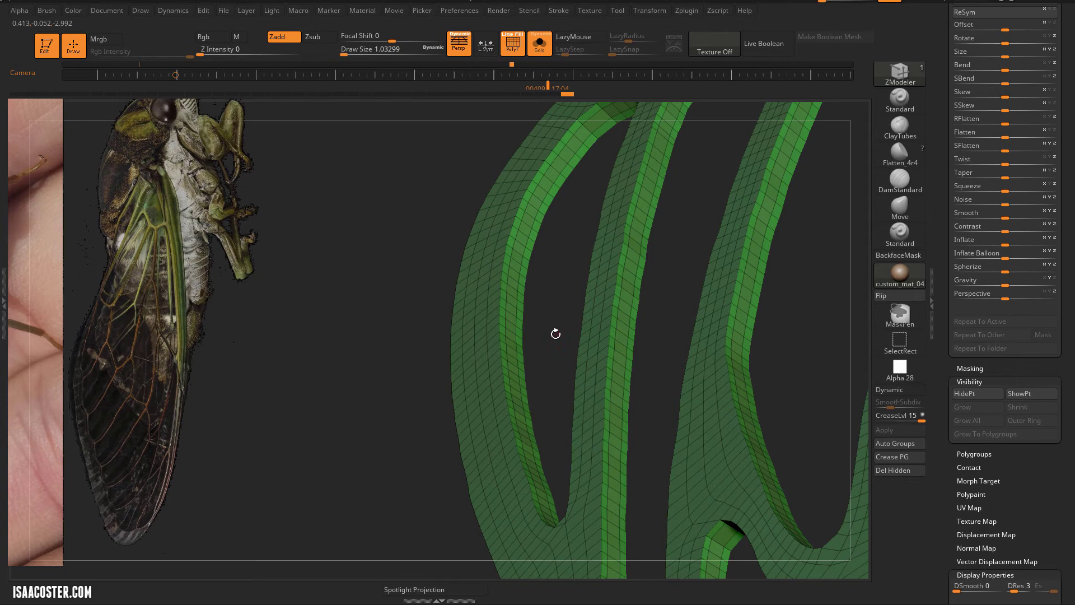
drag(559, 333, 754, 355)
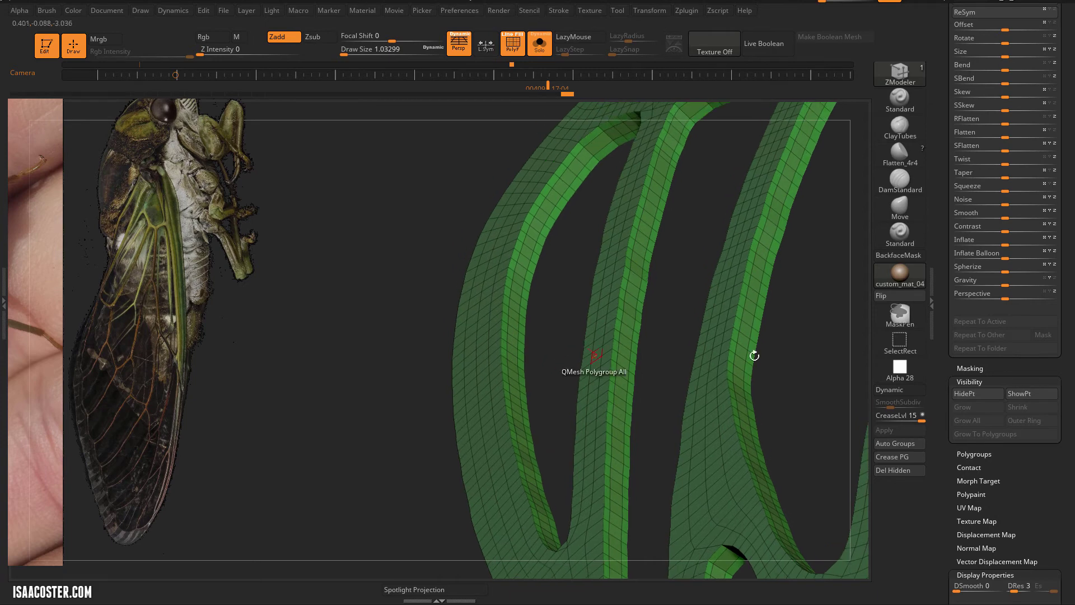
click(910, 457)
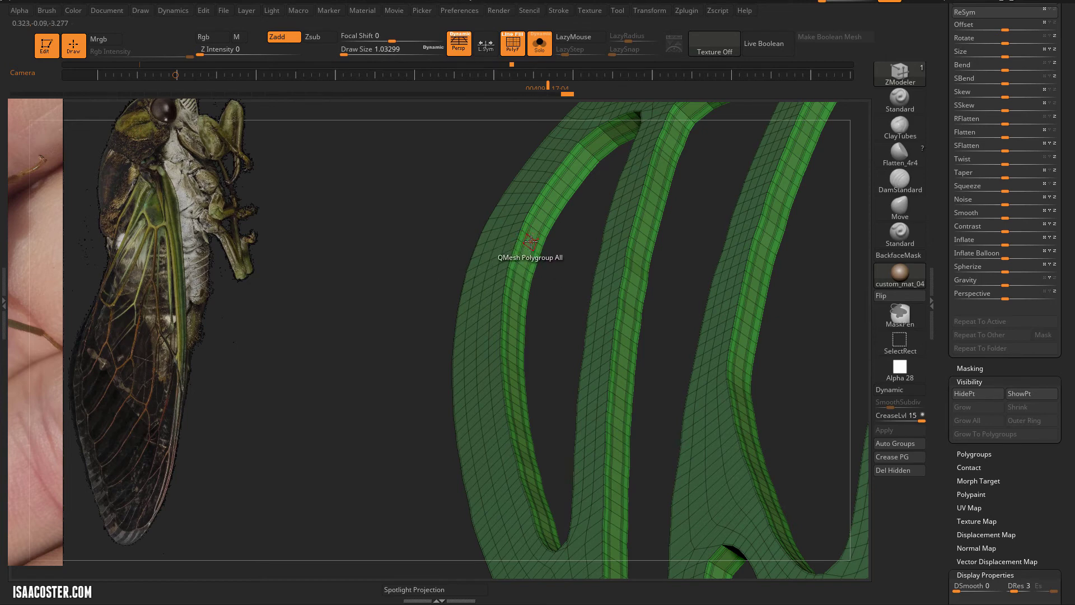
Inflate the middle strip of the side walls outward with the ZModeler Inflate polygon action targeting Polygroup All.
alt+drag(549, 280, 506, 292)
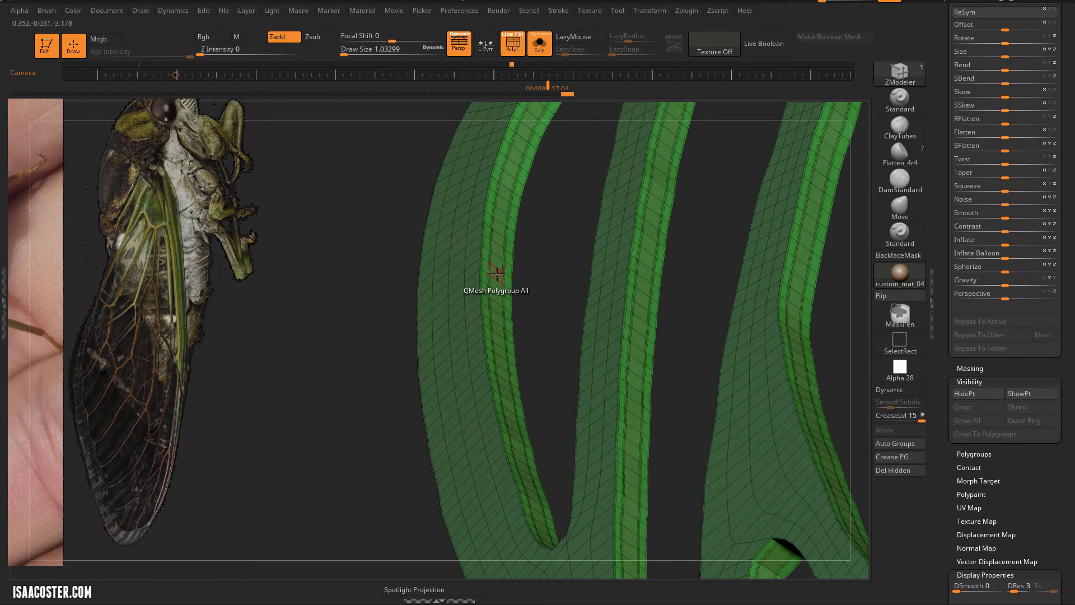
right_click(497, 273)
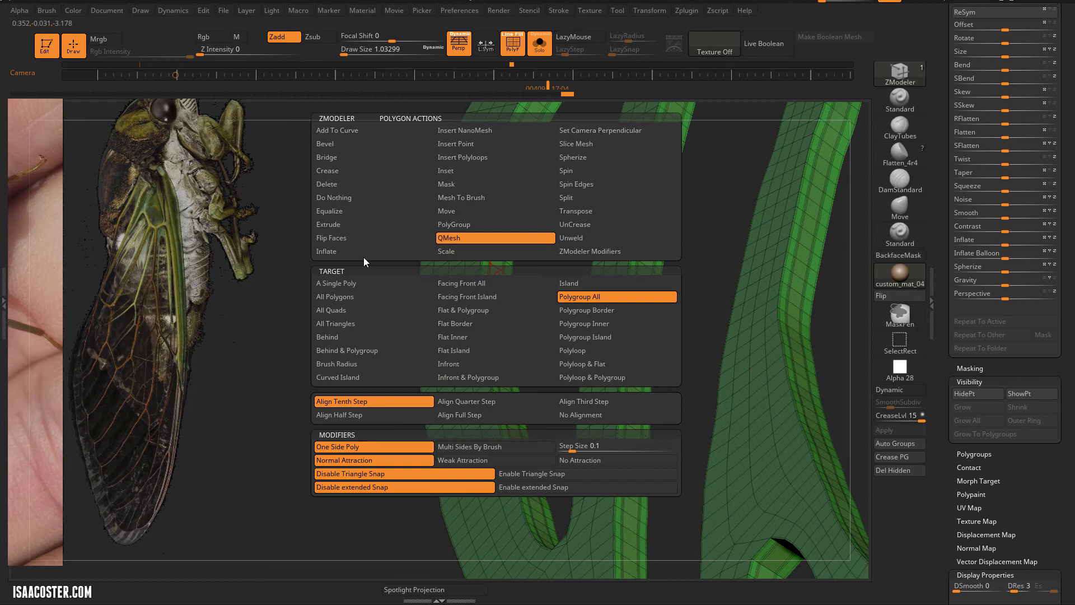
click(354, 251)
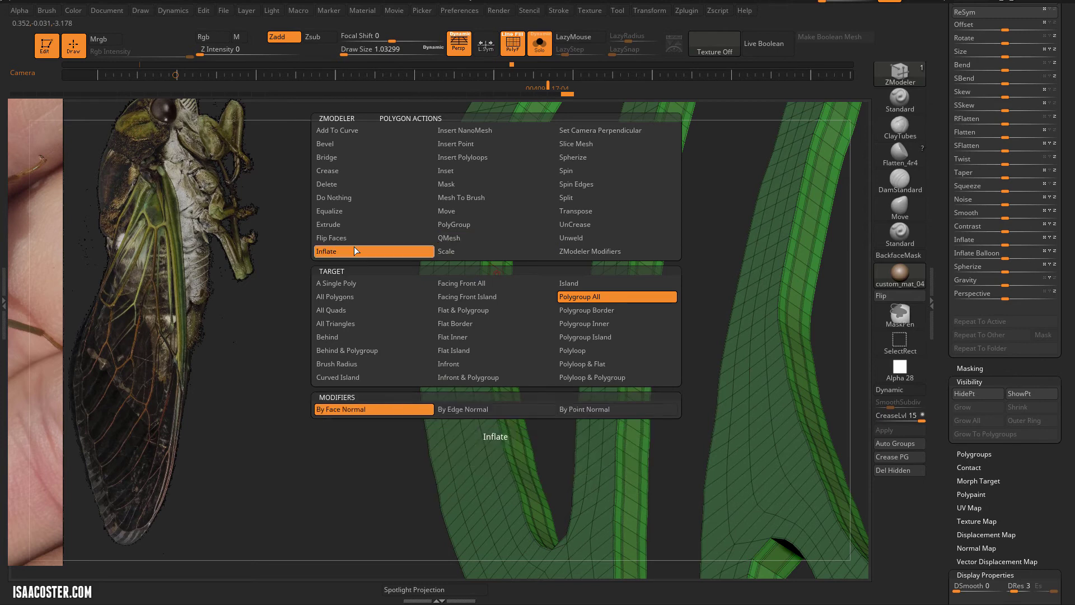
click(611, 296)
drag(496, 284, 524, 284)
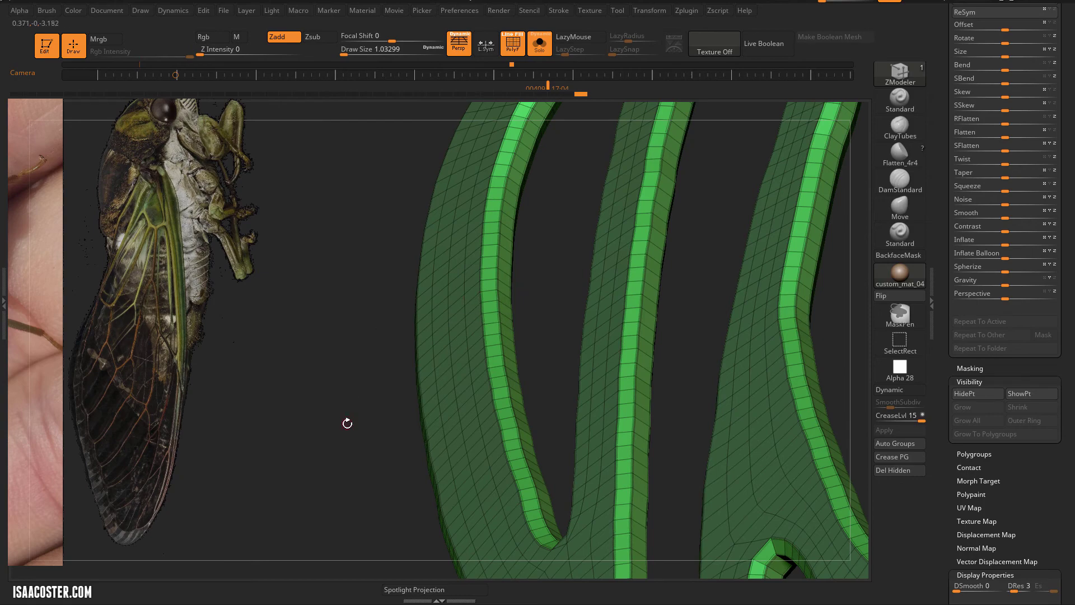
Examine the inflated side strips along the wing's outer edge, its tip and the vein junctions.
mouse_move(347, 424)
mouse_down()
mouse_move(355, 336)
mouse_move(392, 206)
mouse_move(398, 259)
mouse_move(424, 282)
mouse_move(391, 357)
mouse_move(162, 107)
mouse_up()
alt+drag(366, 402, 185, 96)
alt+drag(314, 268, 159, 205)
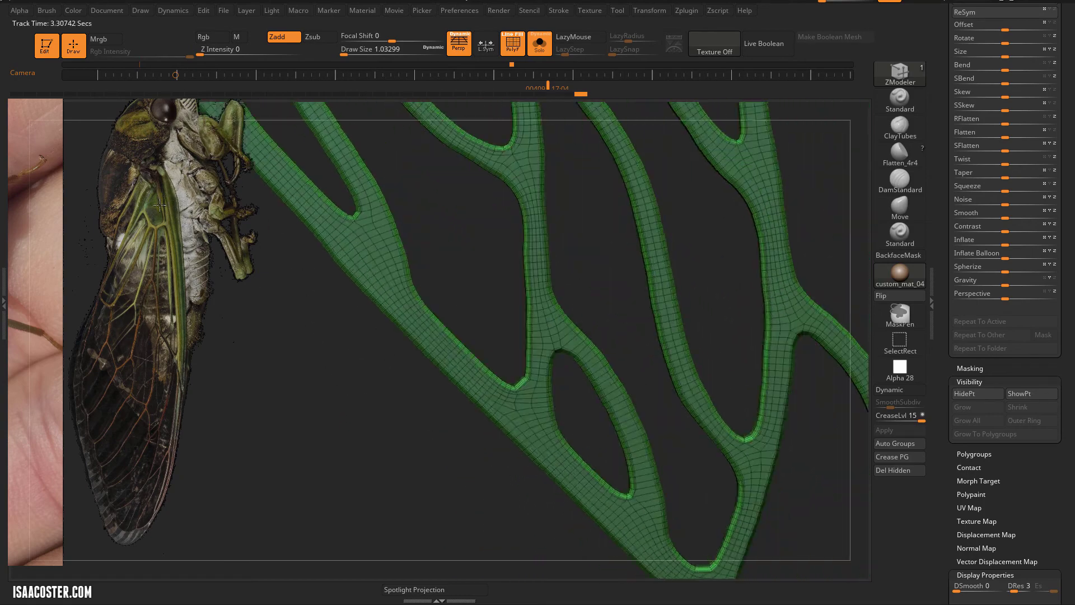
alt+drag(611, 289, 639, 272)
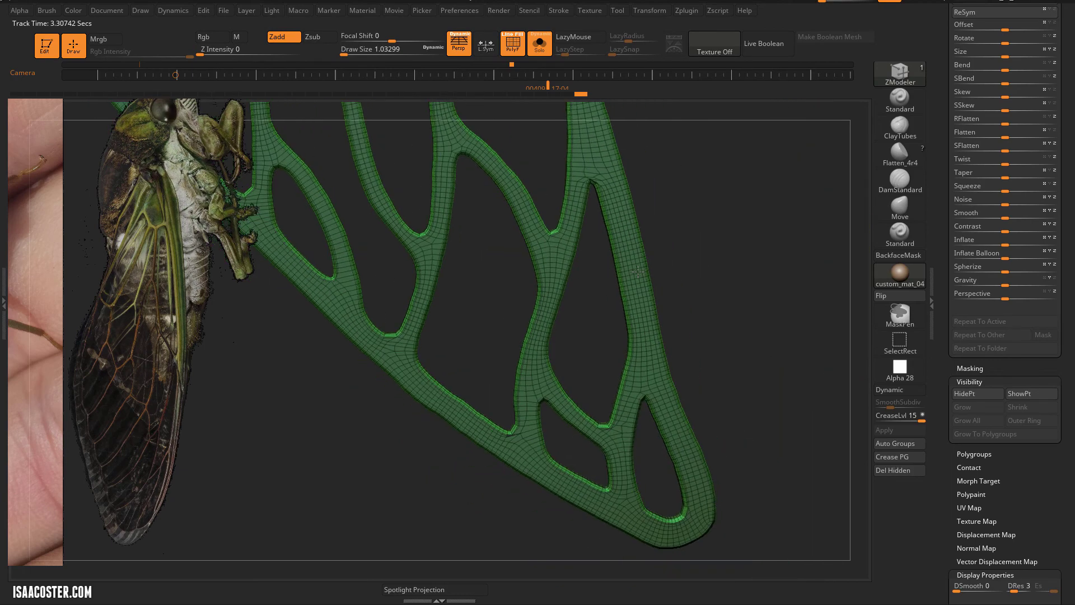
drag(798, 288, 680, 336)
mouse_move(433, 431)
mouse_down()
mouse_move(425, 422)
mouse_move(439, 425)
mouse_move(389, 398)
mouse_move(379, 343)
mouse_move(314, 340)
mouse_move(444, 371)
mouse_up()
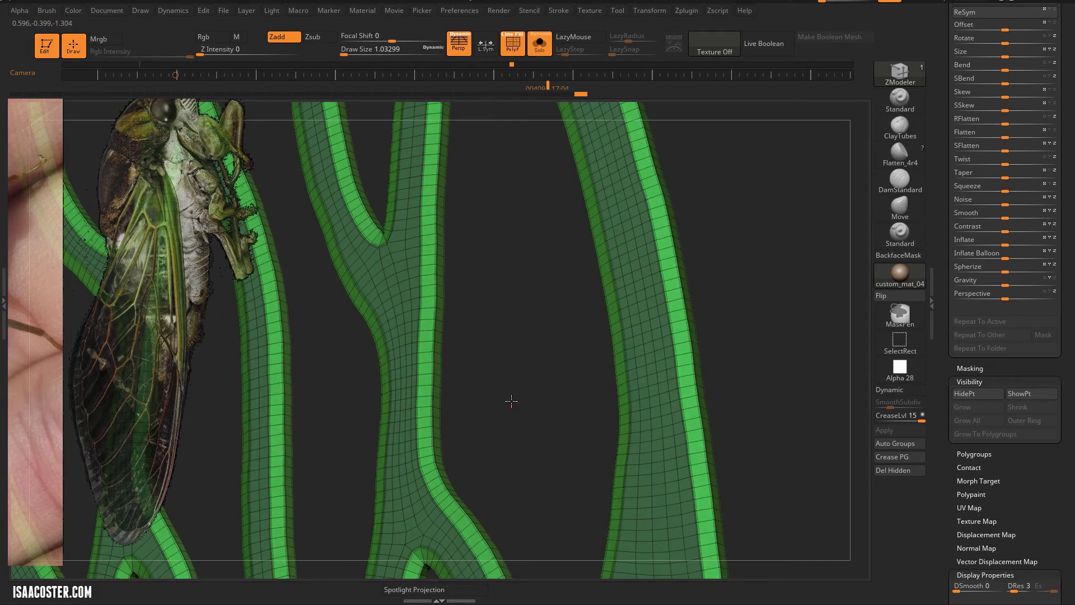
drag(511, 401, 814, 462)
Preview the vein mesh without polyframe in Dynamic Subdiv, with SmoothSubdiv at 4 and CreaseLvl at 2, and check the rounded edges.
key(d)
key(shift+f)
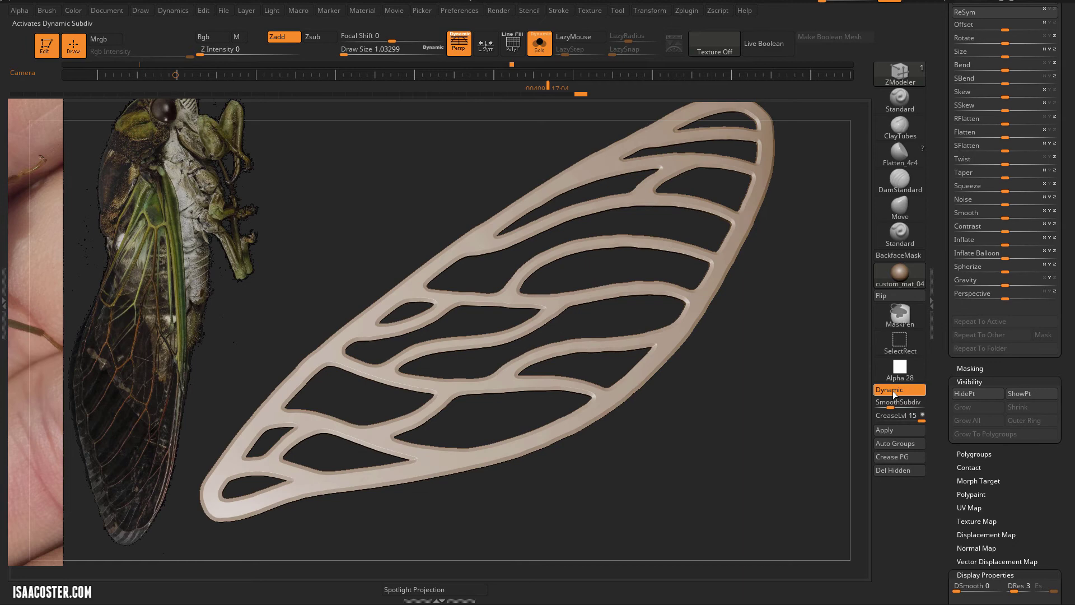
drag(712, 414, 707, 426)
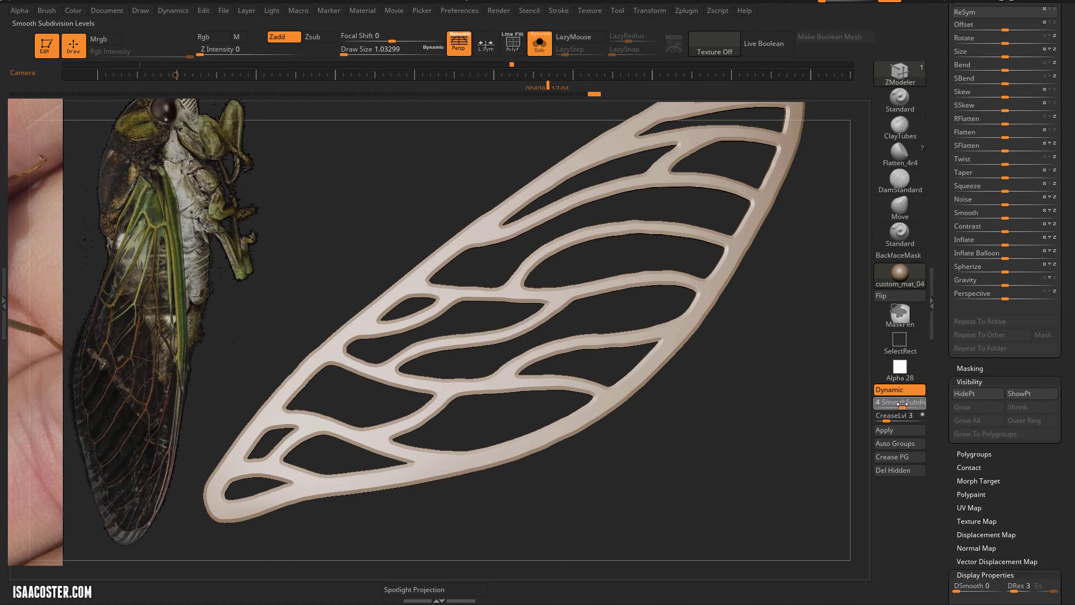
drag(799, 424, 449, 372)
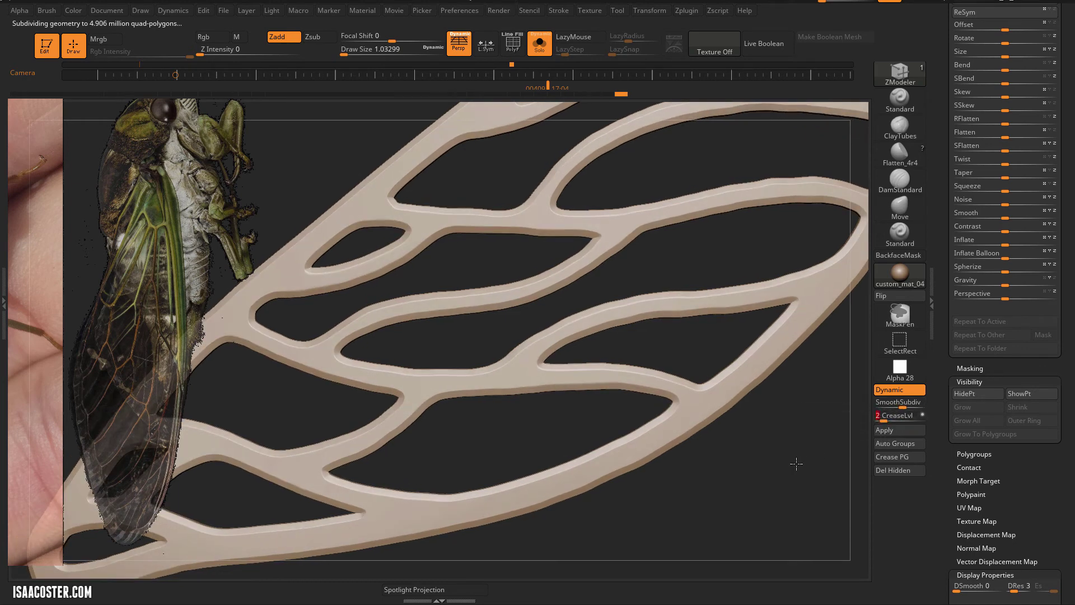
ctrl+right_drag(797, 463, 780, 442)
drag(776, 442, 685, 409)
drag(619, 527, 644, 452)
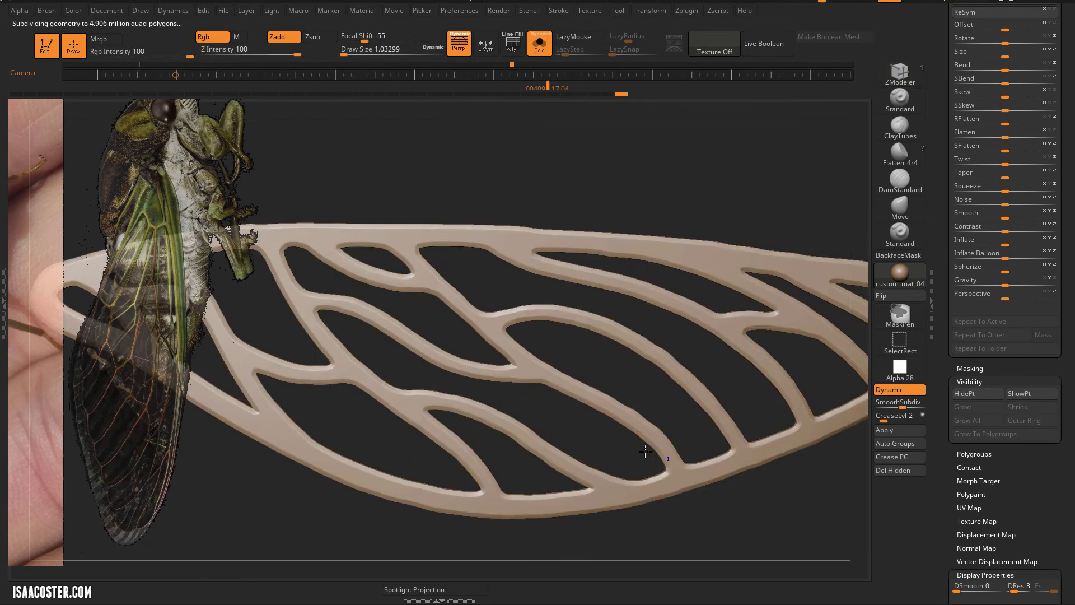
drag(720, 535, 609, 349)
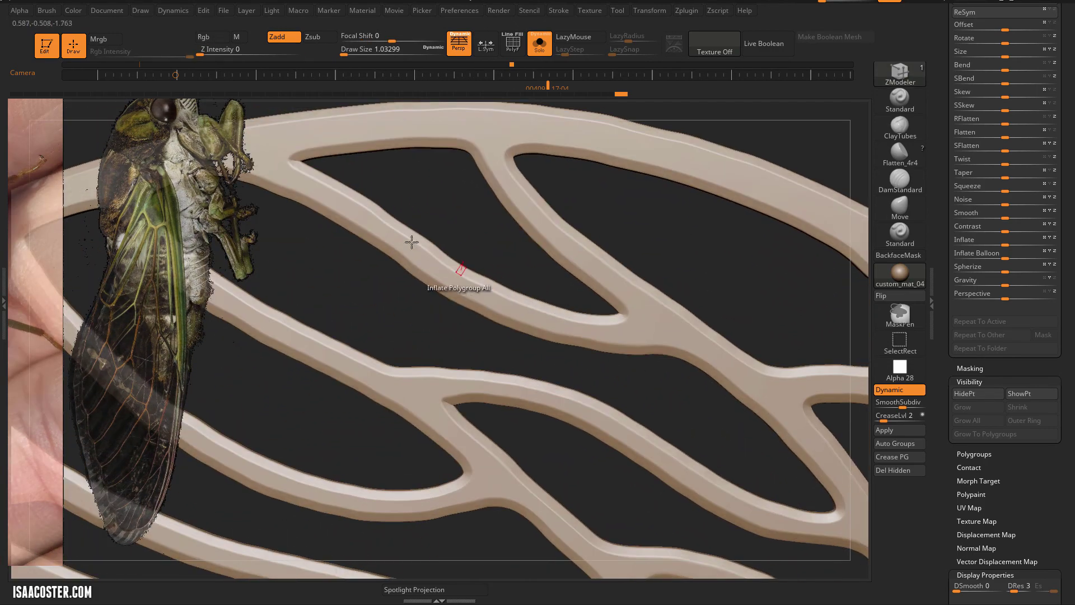
Show the vein mesh's polyframe again and select the ZModeler brush.
key(shift+f)
key(b)
key(z)
key(m)
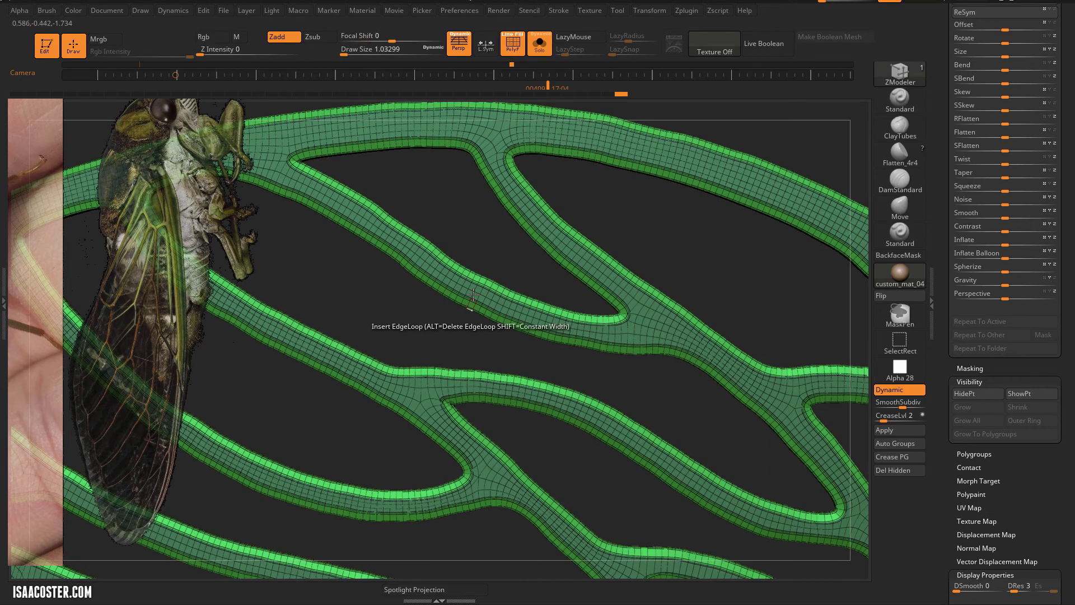
drag(691, 287, 890, 243)
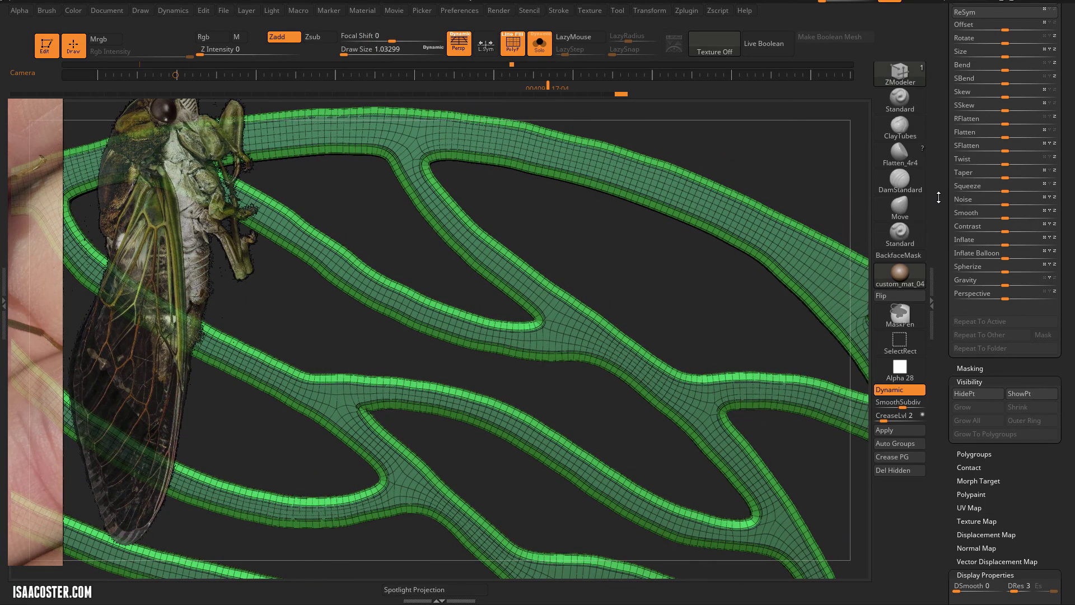
Smooth the wing's vein mesh with the Polish By Groups and Polish By Features deformations.
drag(938, 198, 967, 295)
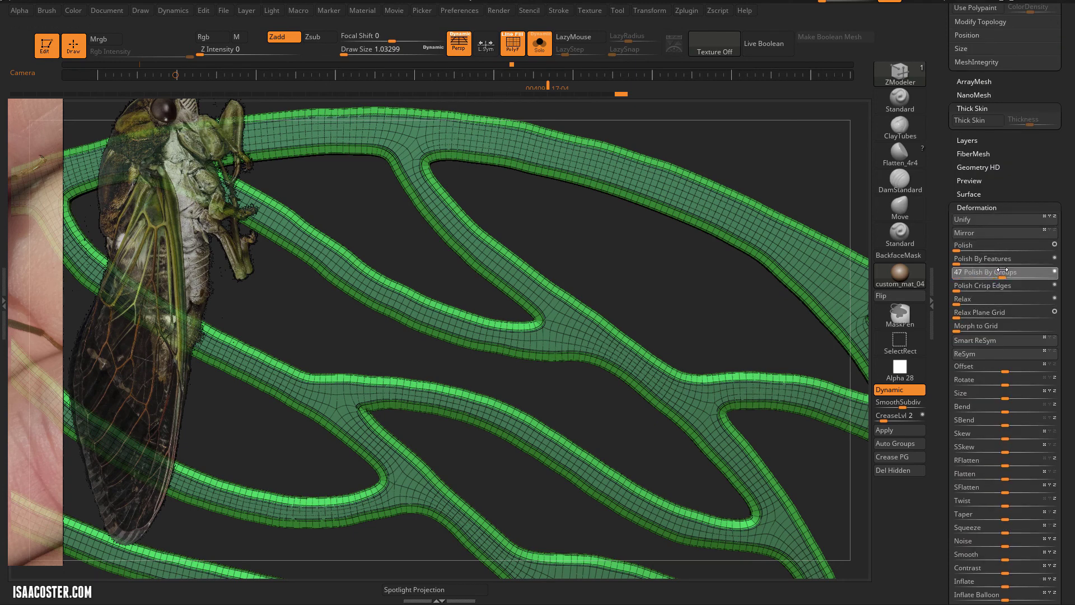
mouse_move(986, 269)
mouse_down()
mouse_move(970, 268)
mouse_move(1023, 266)
mouse_up()
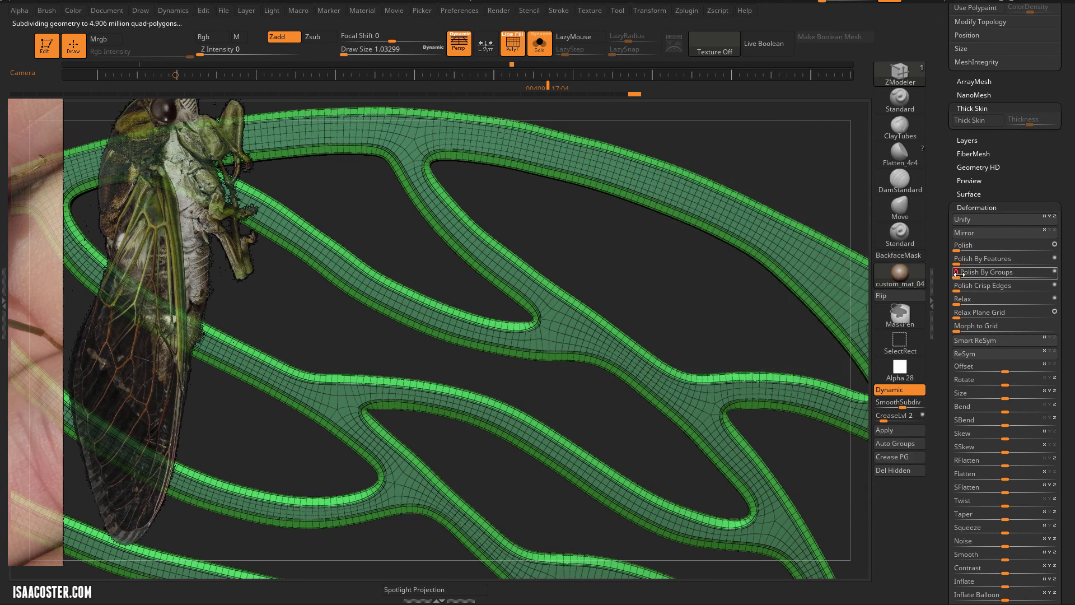
drag(960, 259, 1014, 259)
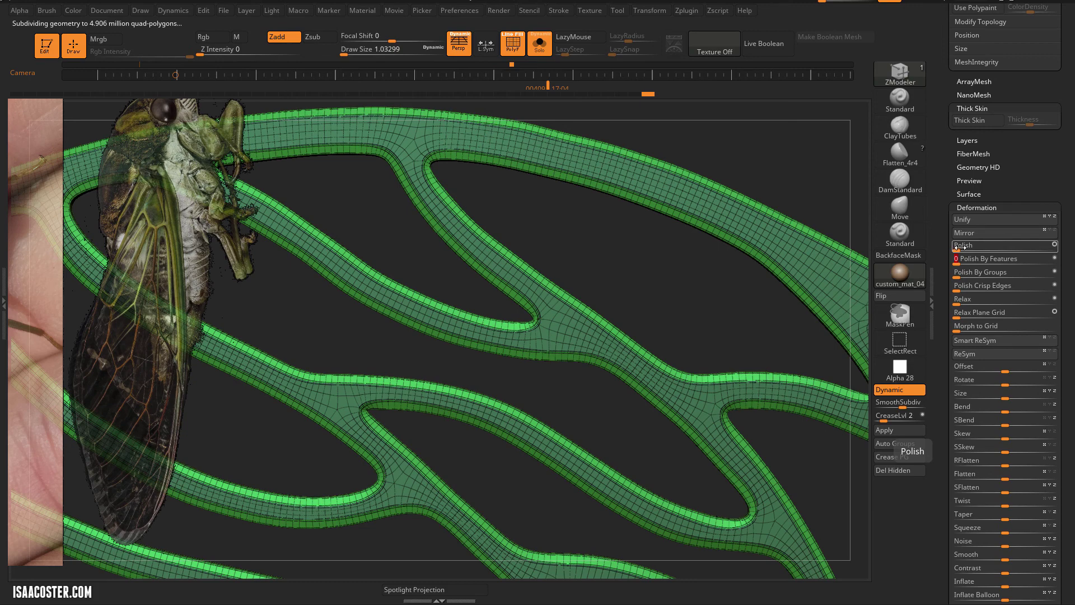
Hide the polyframe and examine the polished veins, their junctions and the wing's overall outline.
alt+drag(670, 302, 696, 206)
key(shift+f)
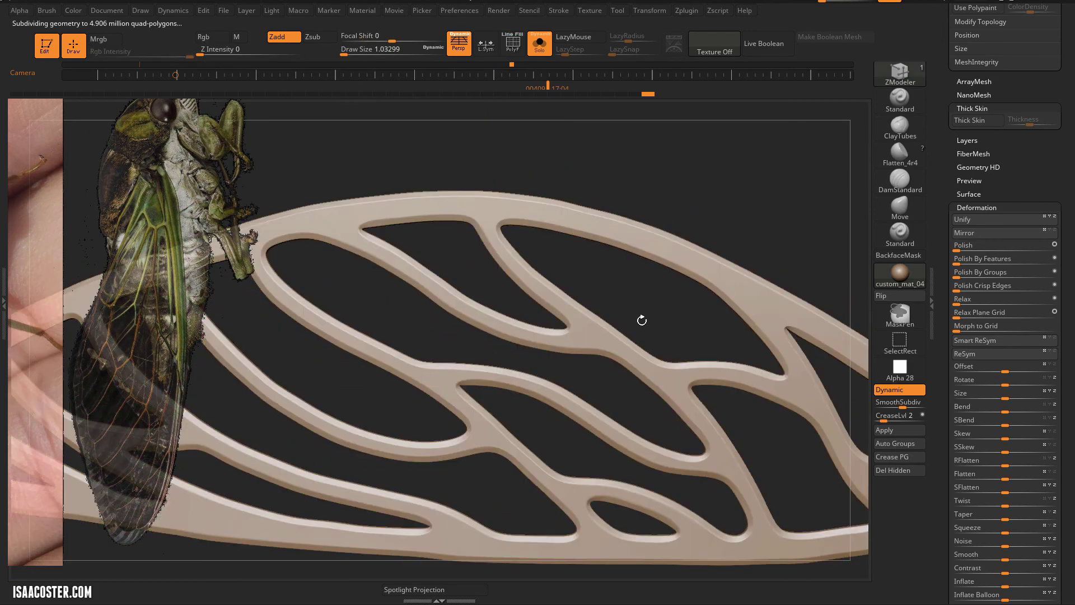
drag(662, 307, 535, 271)
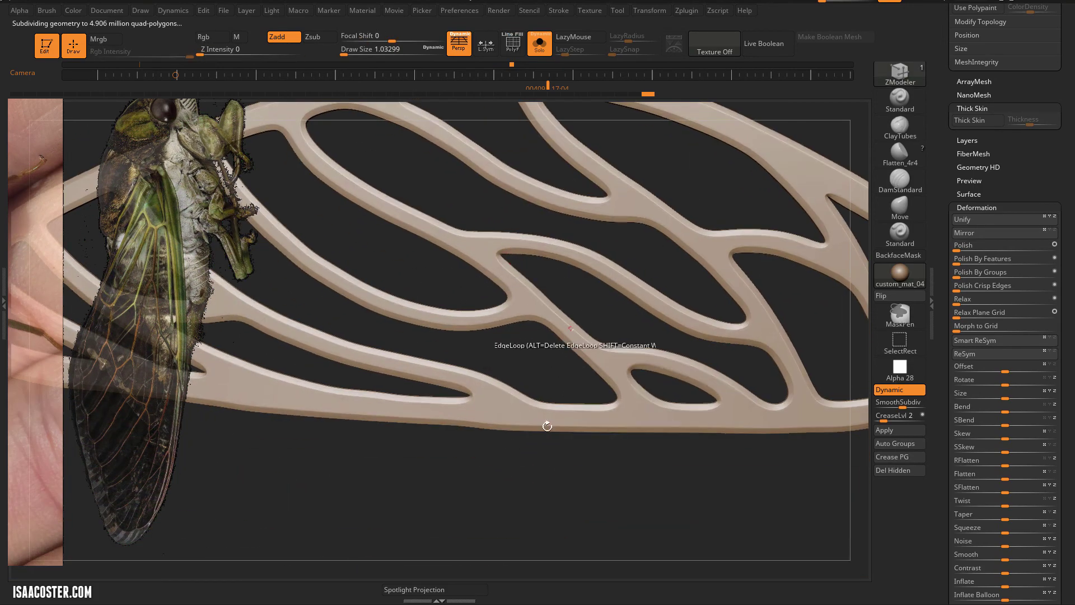
alt+drag(527, 484, 522, 466)
alt+drag(433, 289, 465, 317)
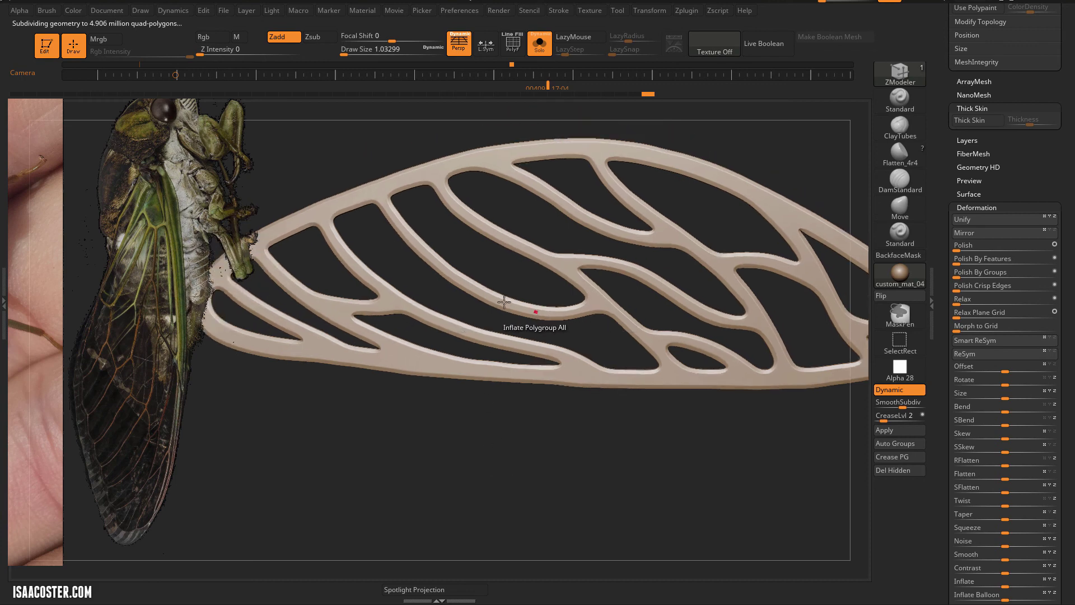
drag(614, 441, 527, 185)
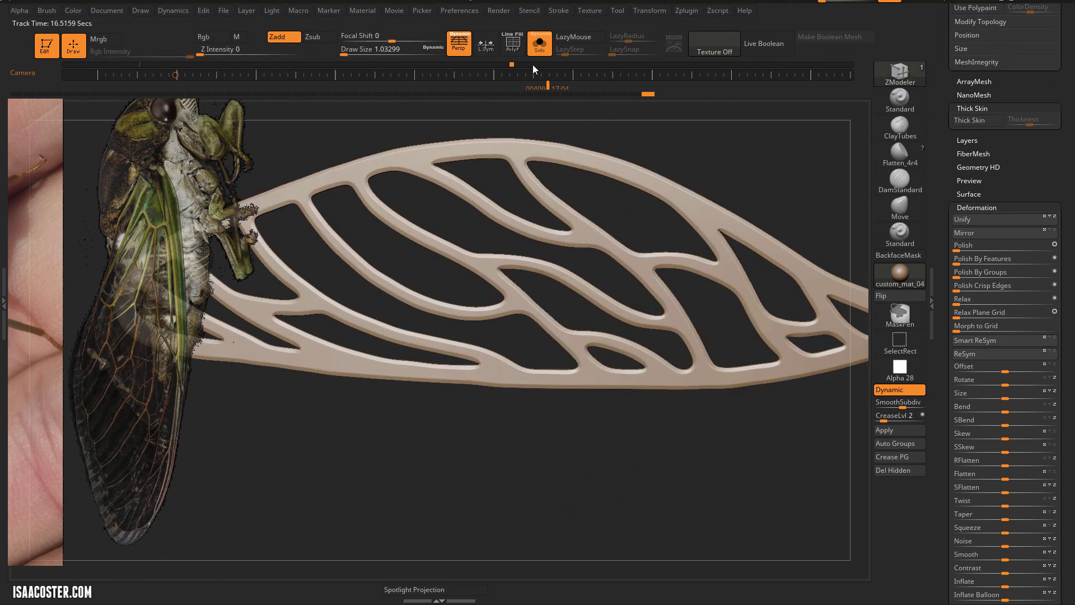
Turn off Solo to show the whole cicada and move the vein mesh forward toward the head with the gizmo.
click(533, 65)
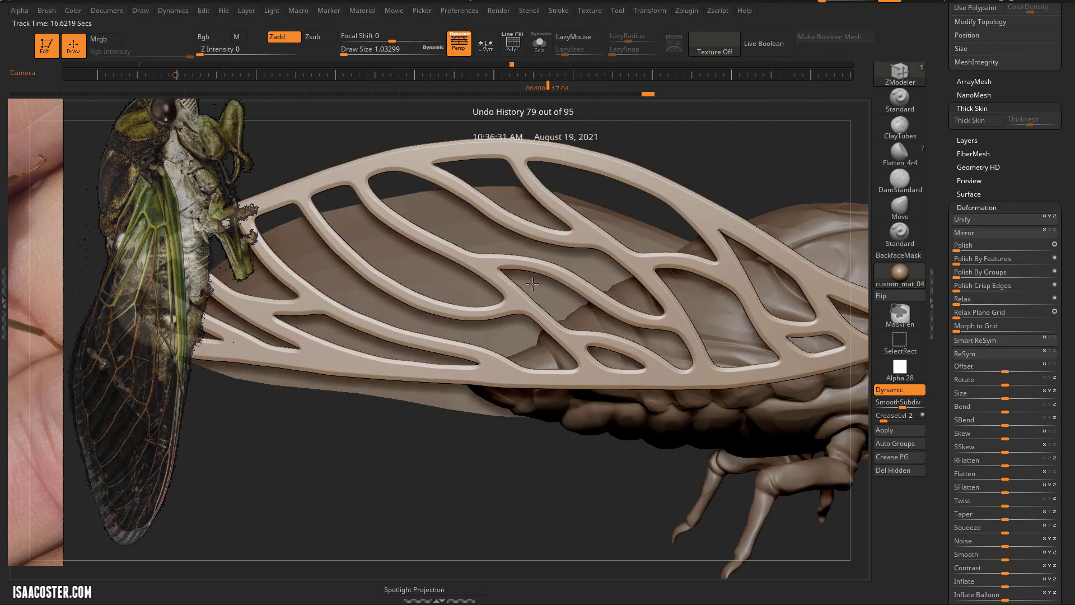
mouse_move(458, 466)
mouse_down()
mouse_move(481, 445)
mouse_move(364, 422)
mouse_move(380, 403)
mouse_up()
key(w)
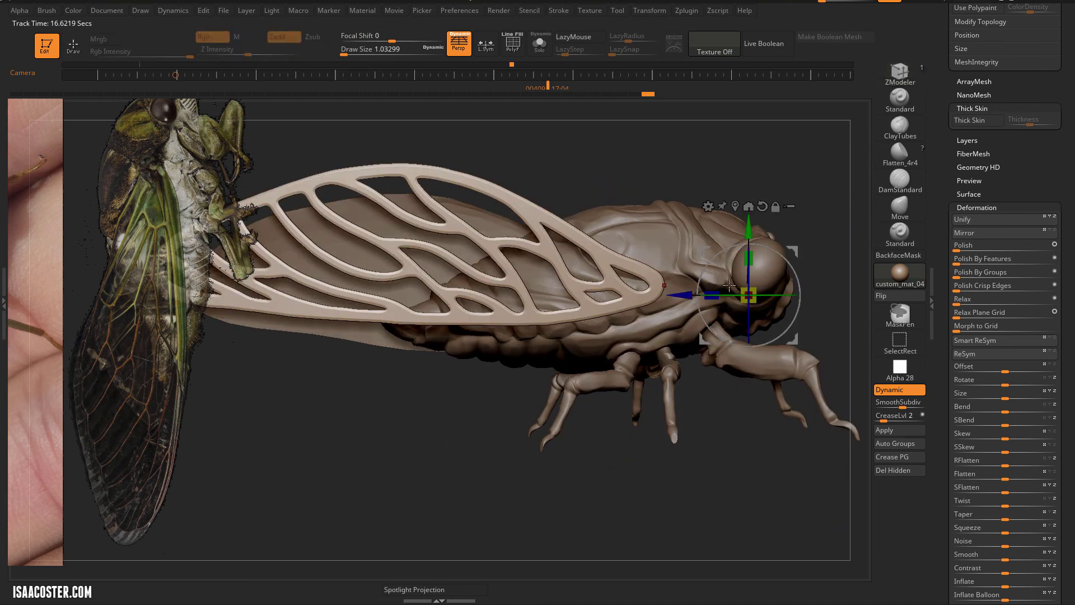
drag(692, 297, 786, 237)
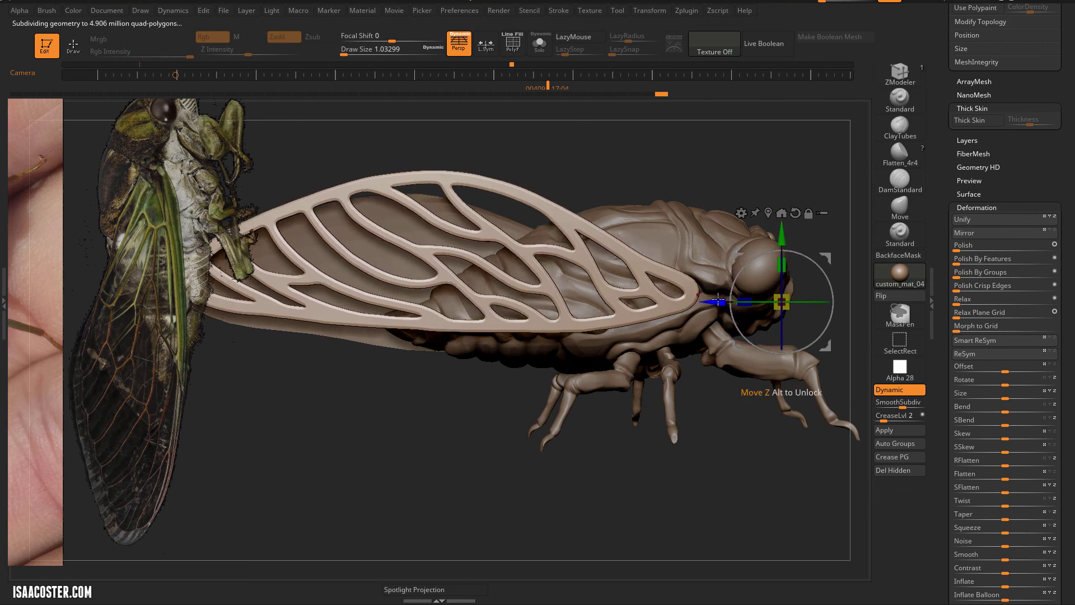
drag(718, 297, 723, 297)
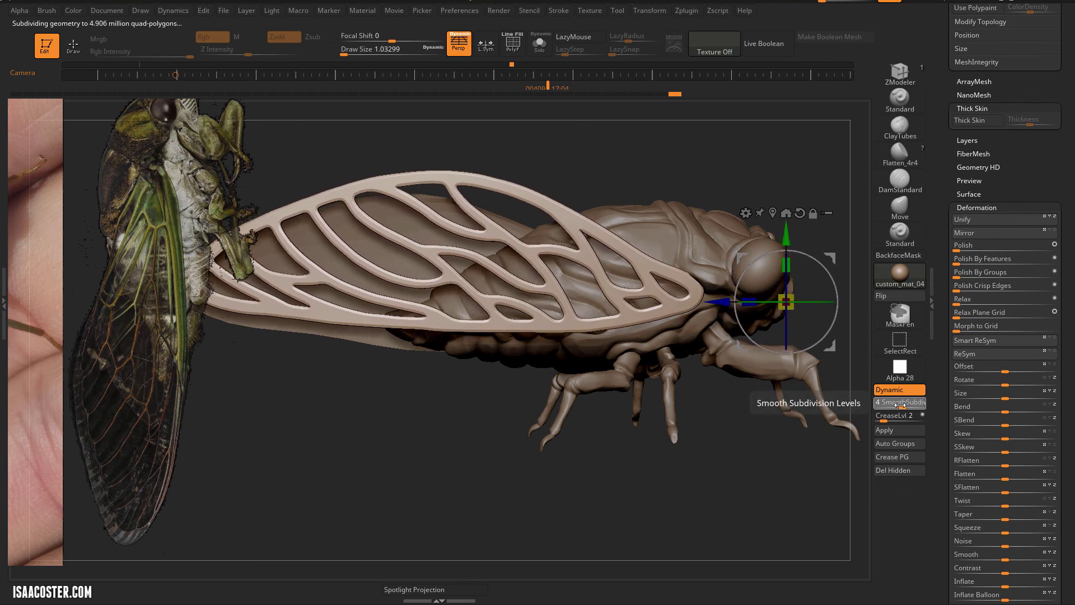
Lower the vein mesh's SmoothSubdiv by one level and return to drawing with the ZModeler brush.
drag(903, 403, 893, 404)
mouse_move(743, 463)
mouse_down()
mouse_move(684, 481)
mouse_move(645, 454)
mouse_up()
key(q)
drag(558, 505, 596, 422)
key(b)
key(z)
key(m)
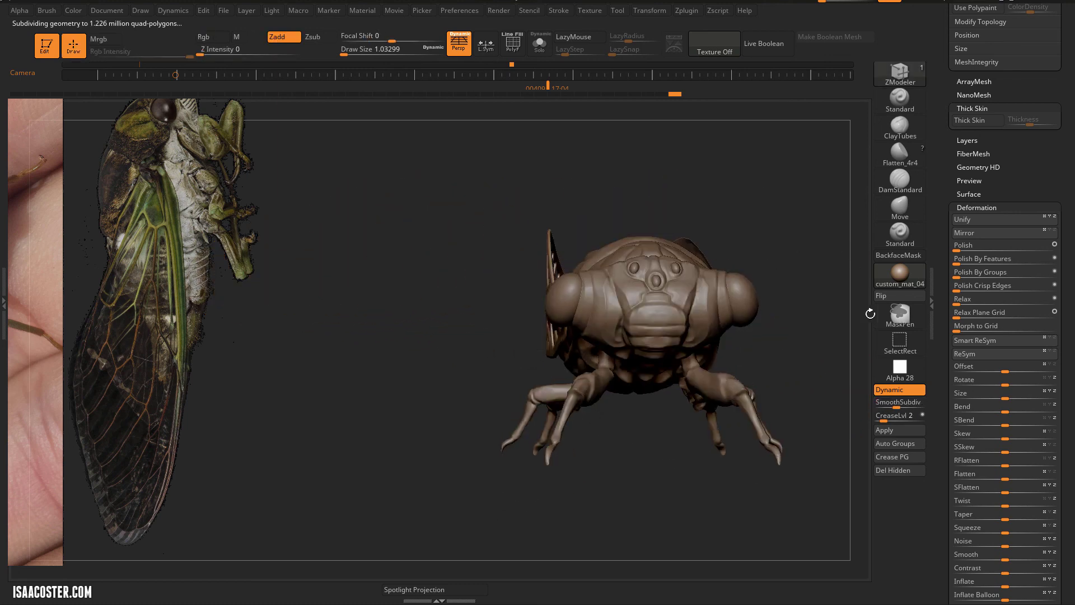
Mirror and Weld the vein mesh to create the matching wing on the cicada's other side.
scroll(979, 235, up, 6)
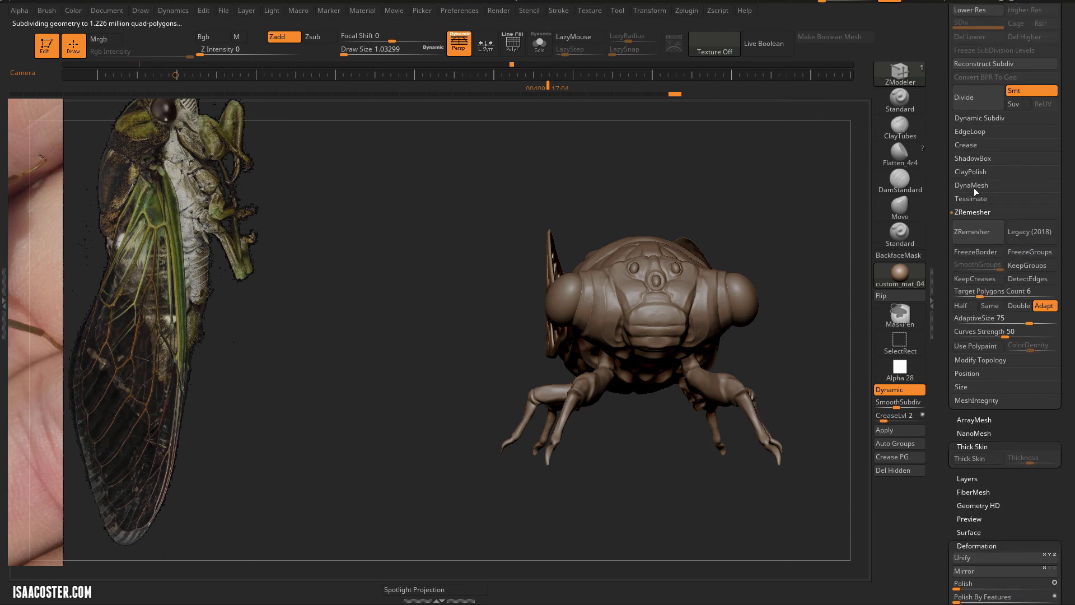
click(980, 360)
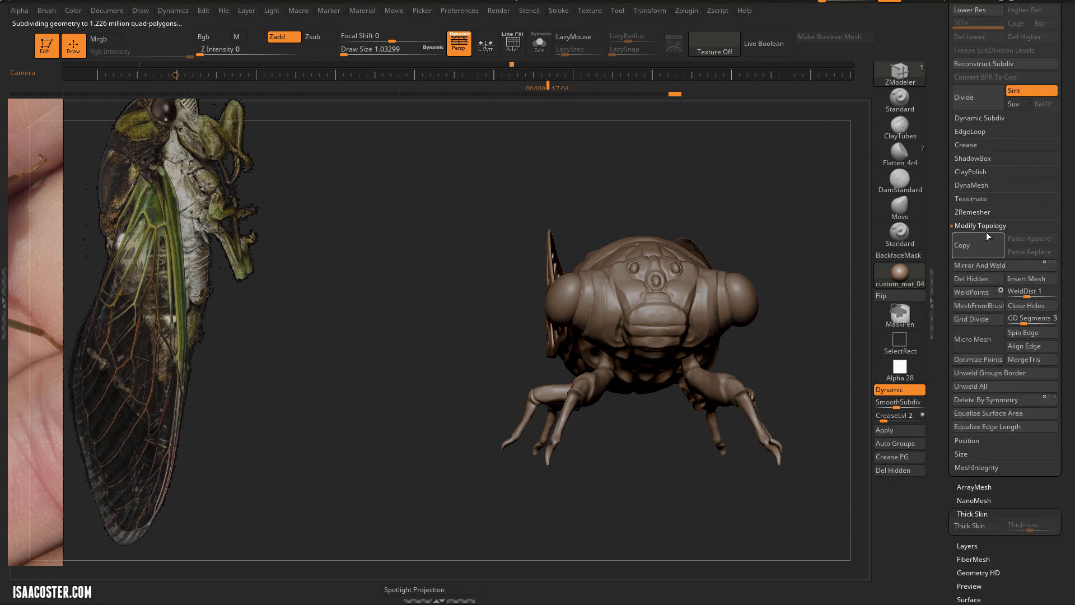
click(991, 265)
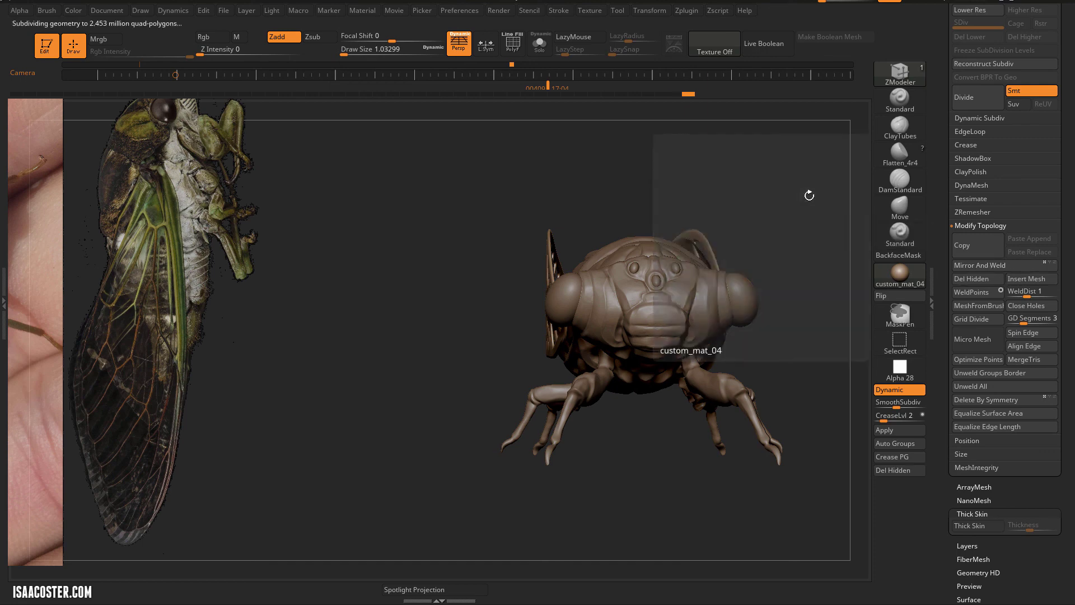
drag(808, 192, 623, 192)
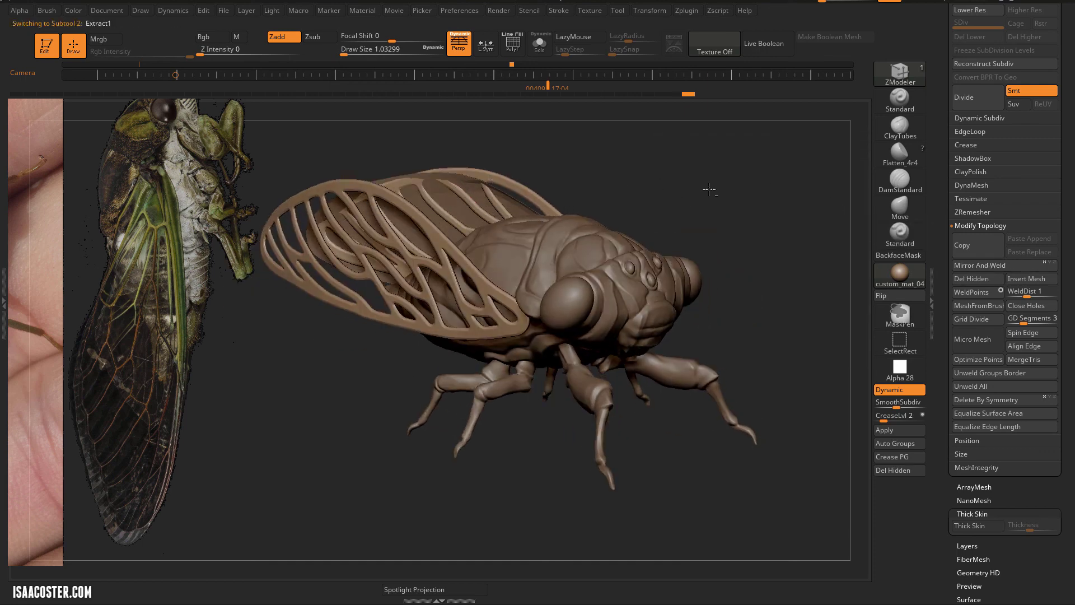
Turn off dynamic subdivision on the solid wing subtool Extract1 and delete that subtool.
key(shift+d)
scroll(944, 139, up, 10)
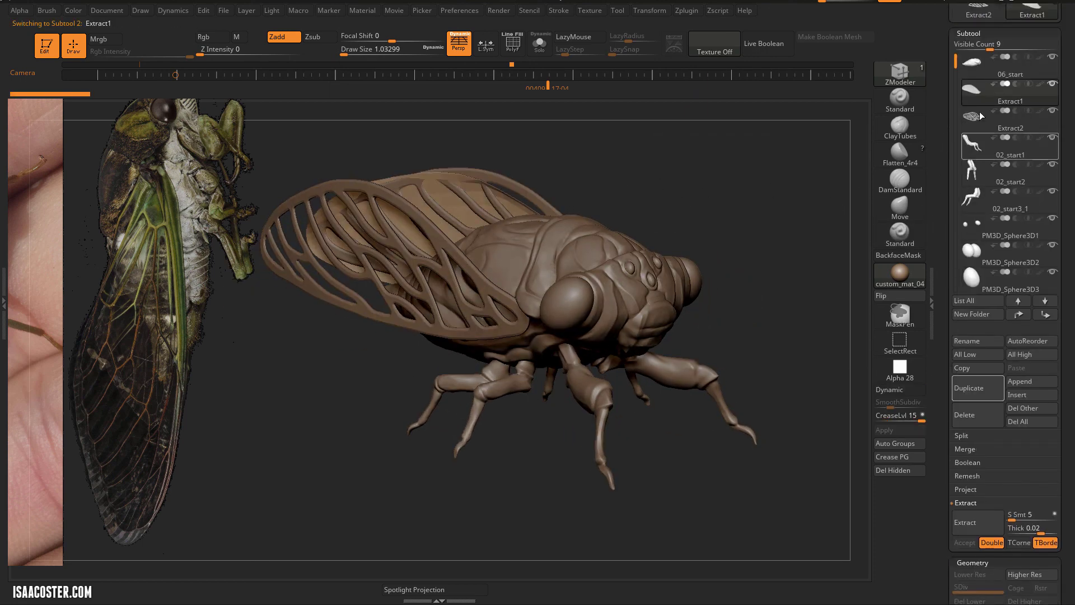
click(965, 414)
click(873, 443)
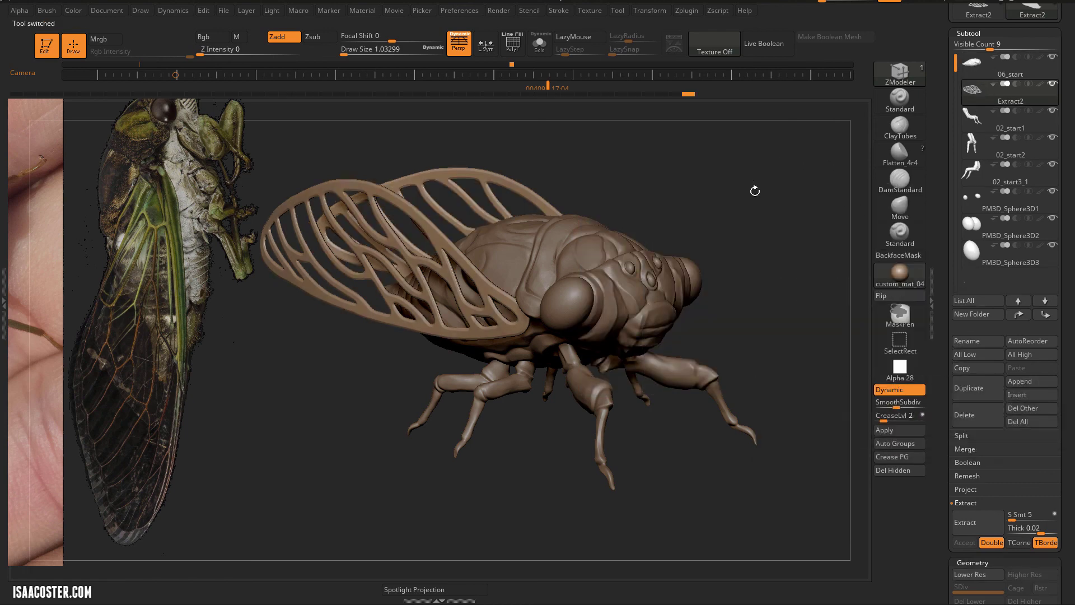